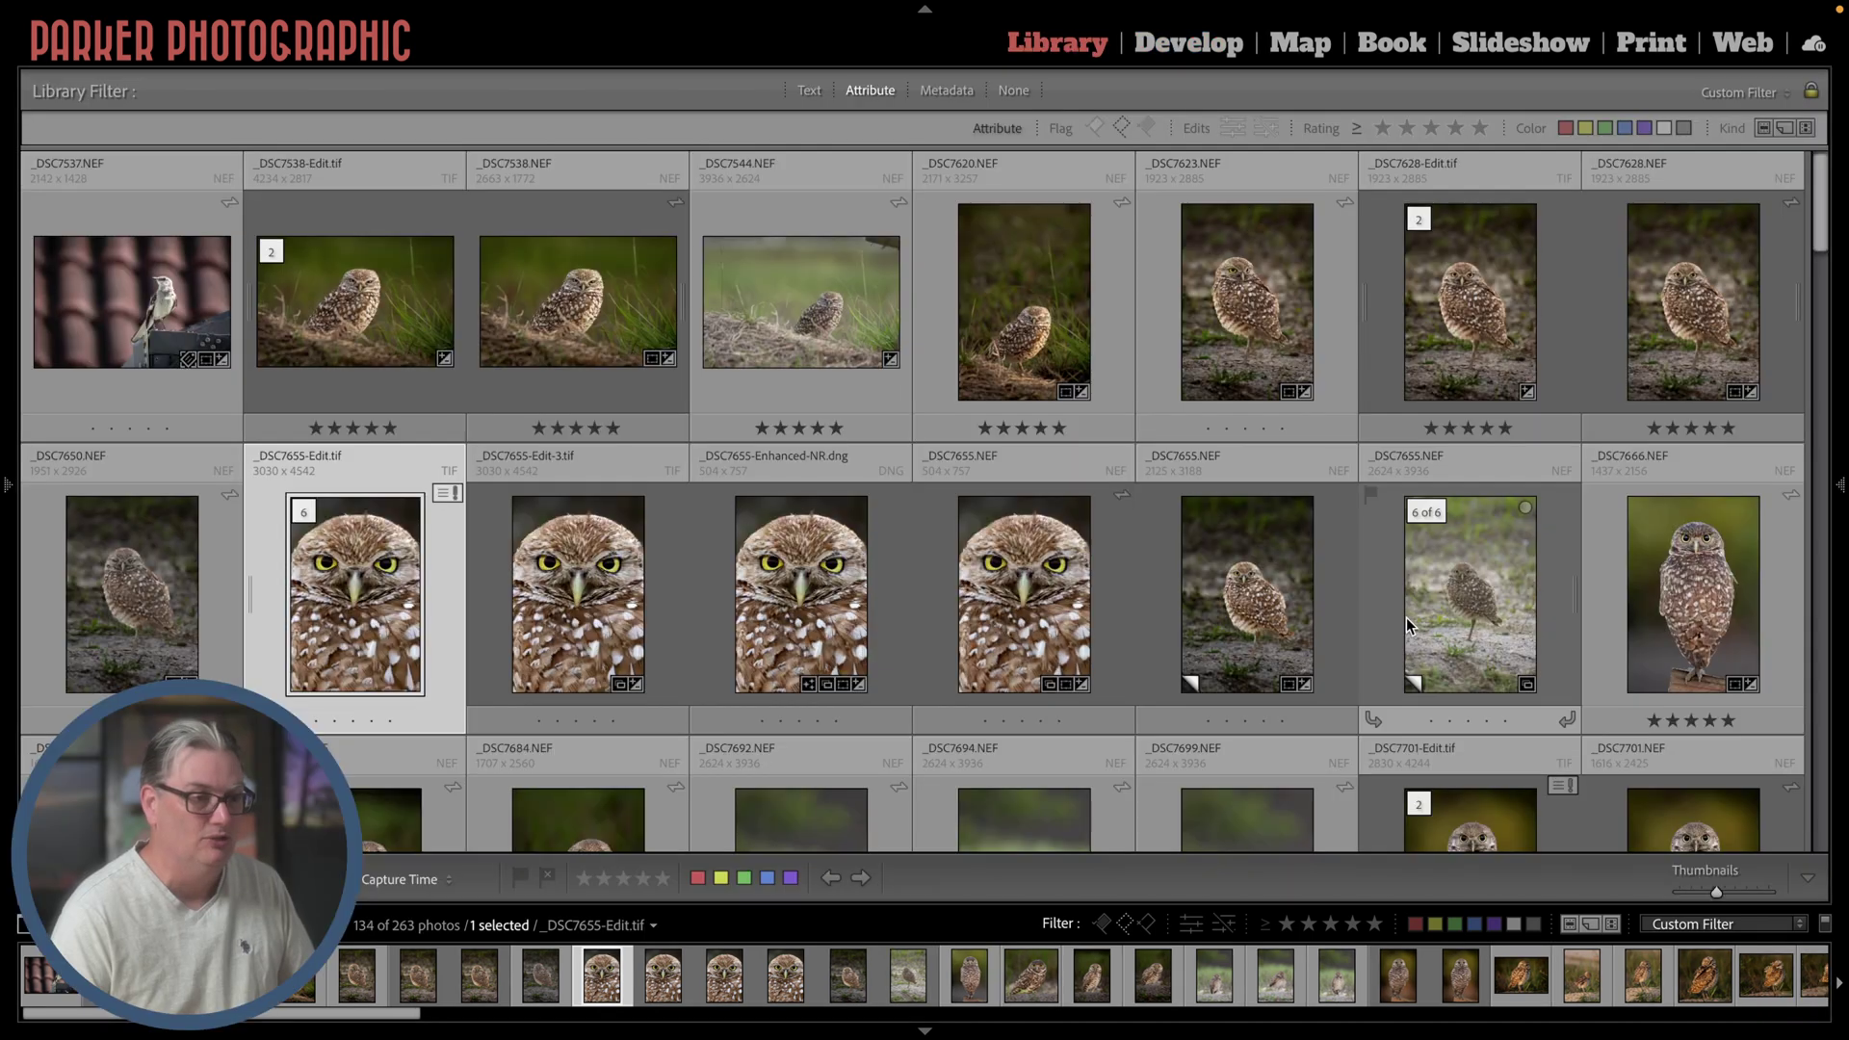
# Select the _DSC7655.NEF Copy 1 virtual copy in the Library grid and scroll the grid
pyautogui.click(1398, 616)
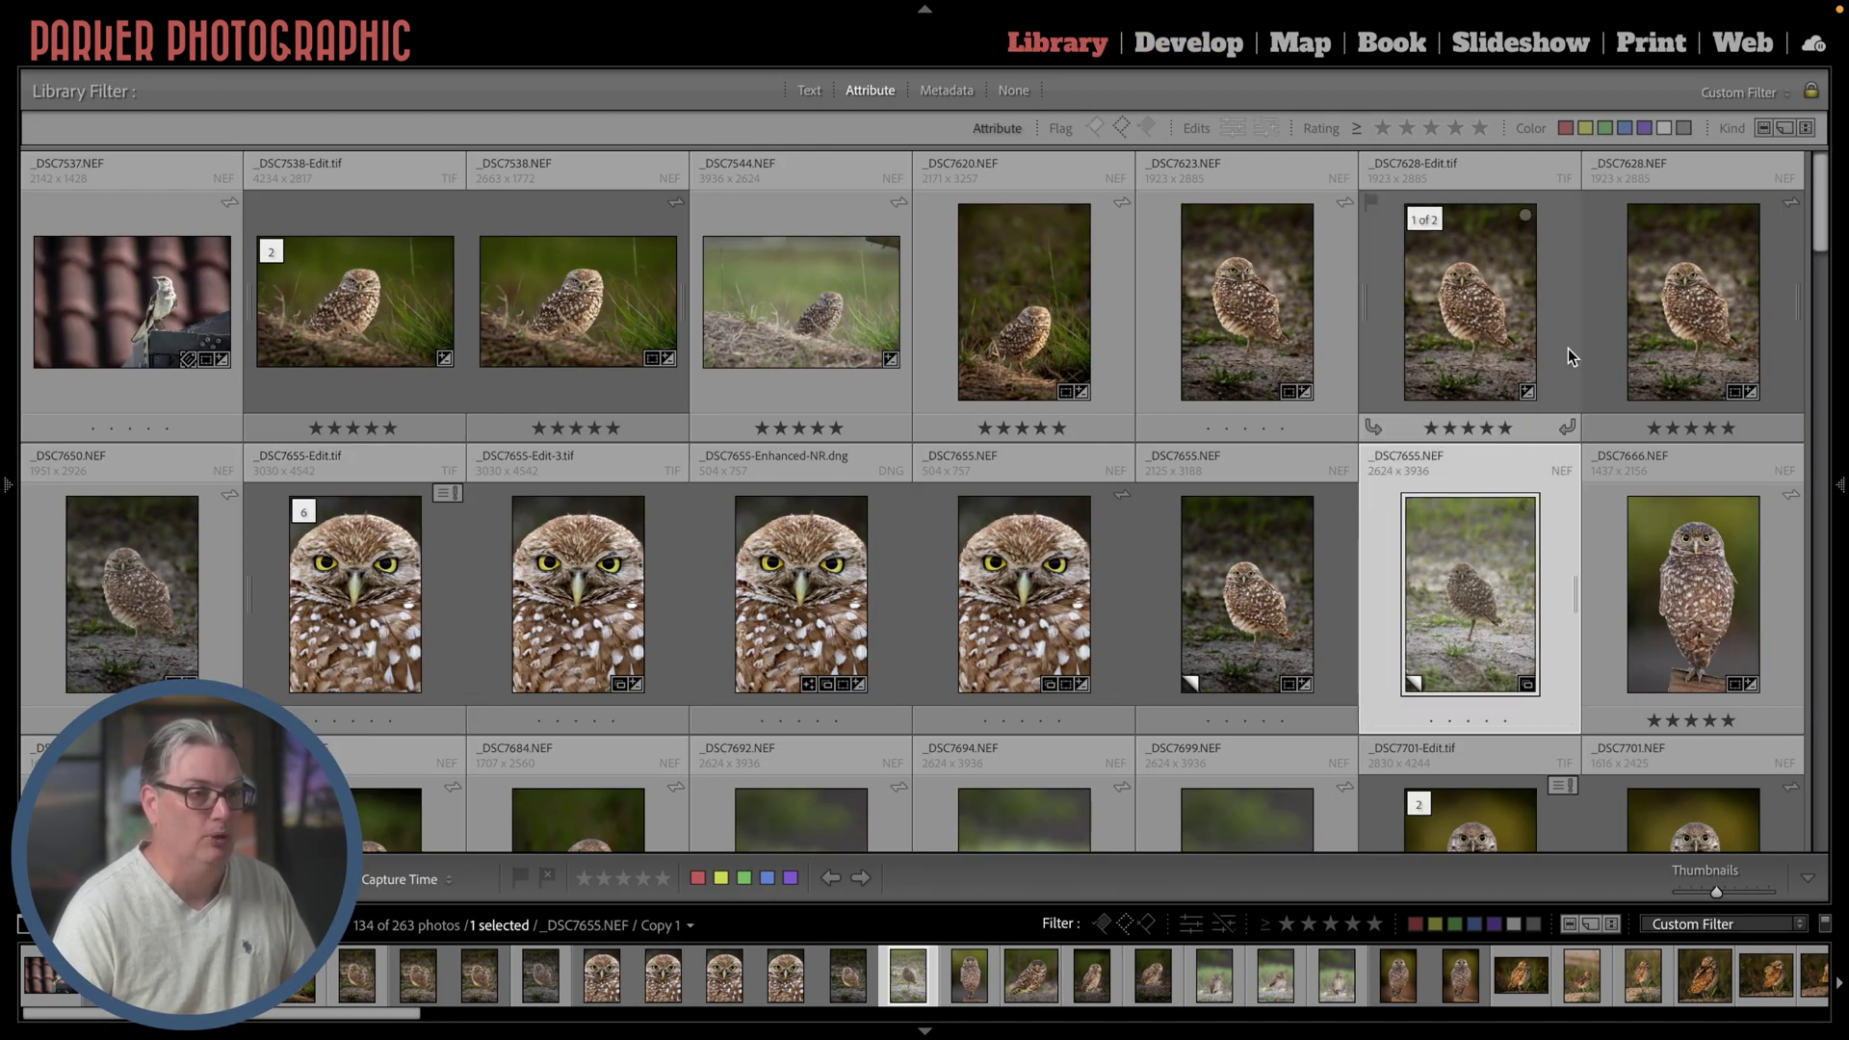
pyautogui.moveTo(1819, 193)
pyautogui.mouseDown()
pyautogui.moveTo(1831, 679)
pyautogui.moveTo(1831, 216)
pyautogui.mouseUp()
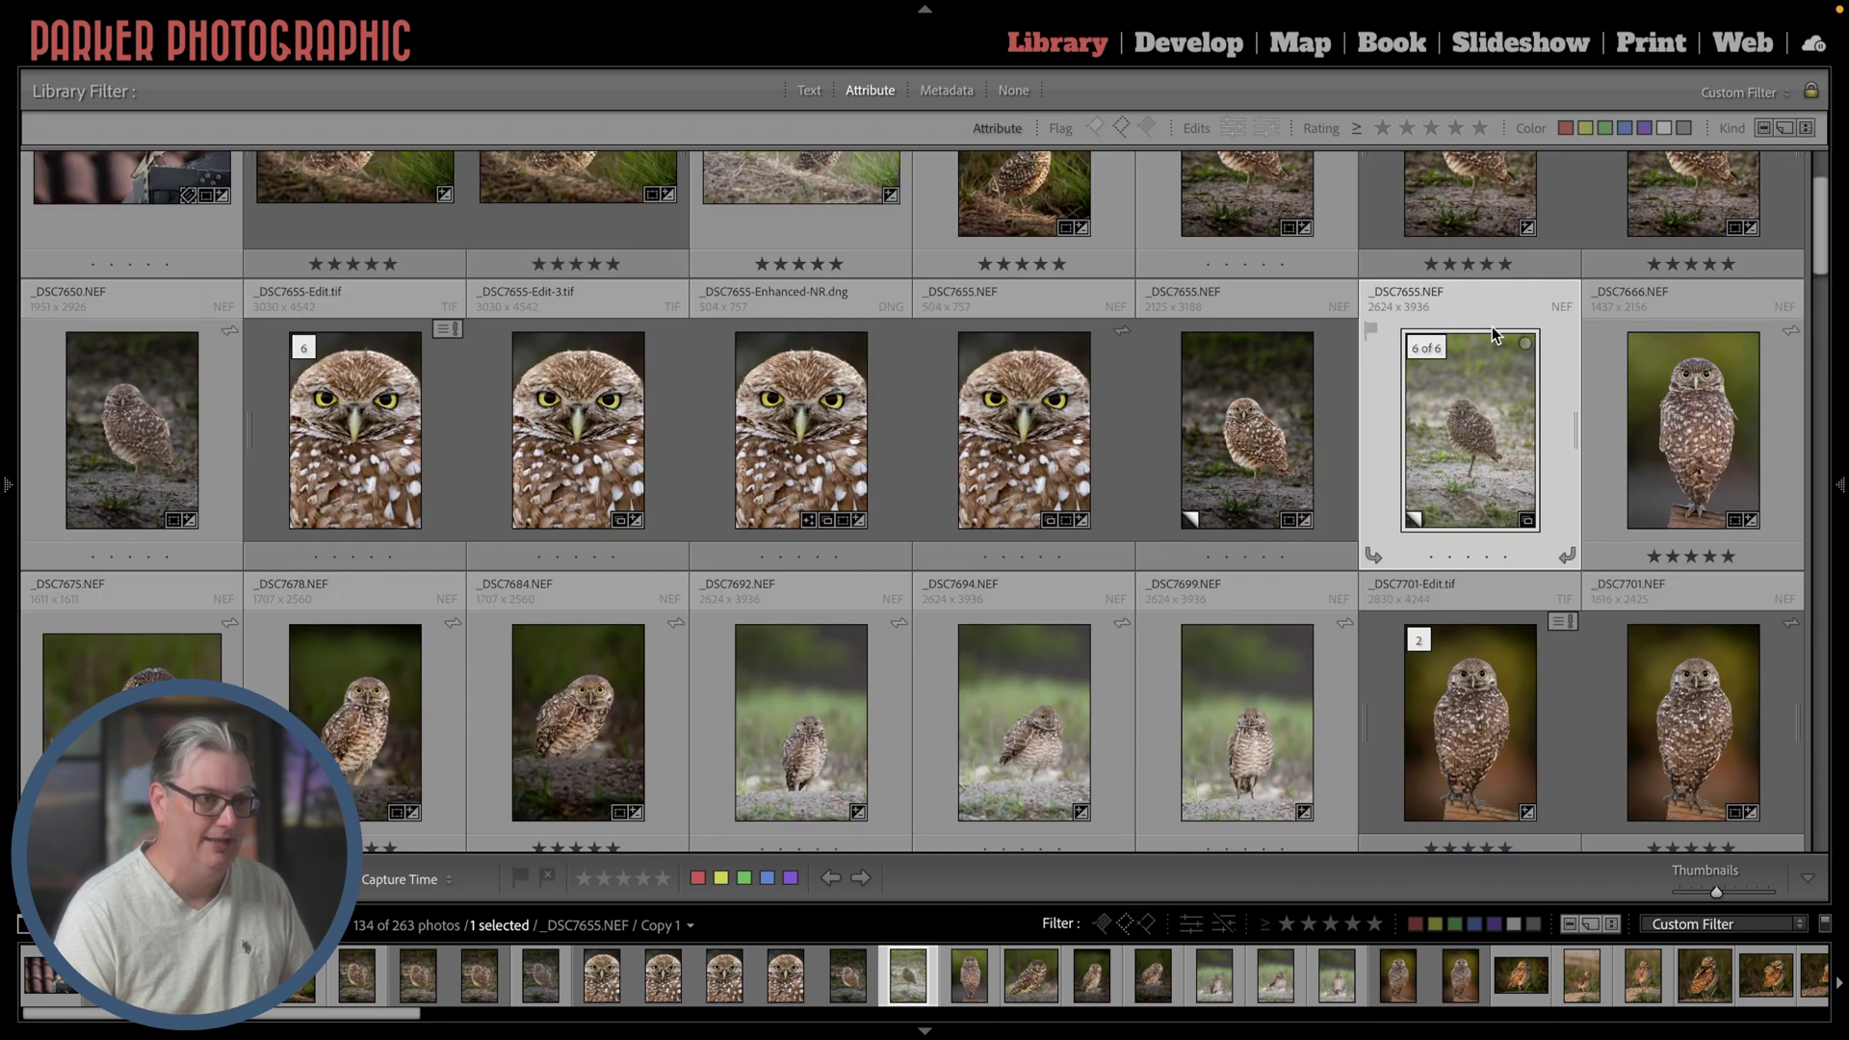
# Open the owl in Loupe, zoom into its head on Copy 2, then step back to the cropped _DSC7655.NEF
pyautogui.doubleClick(1551, 408)
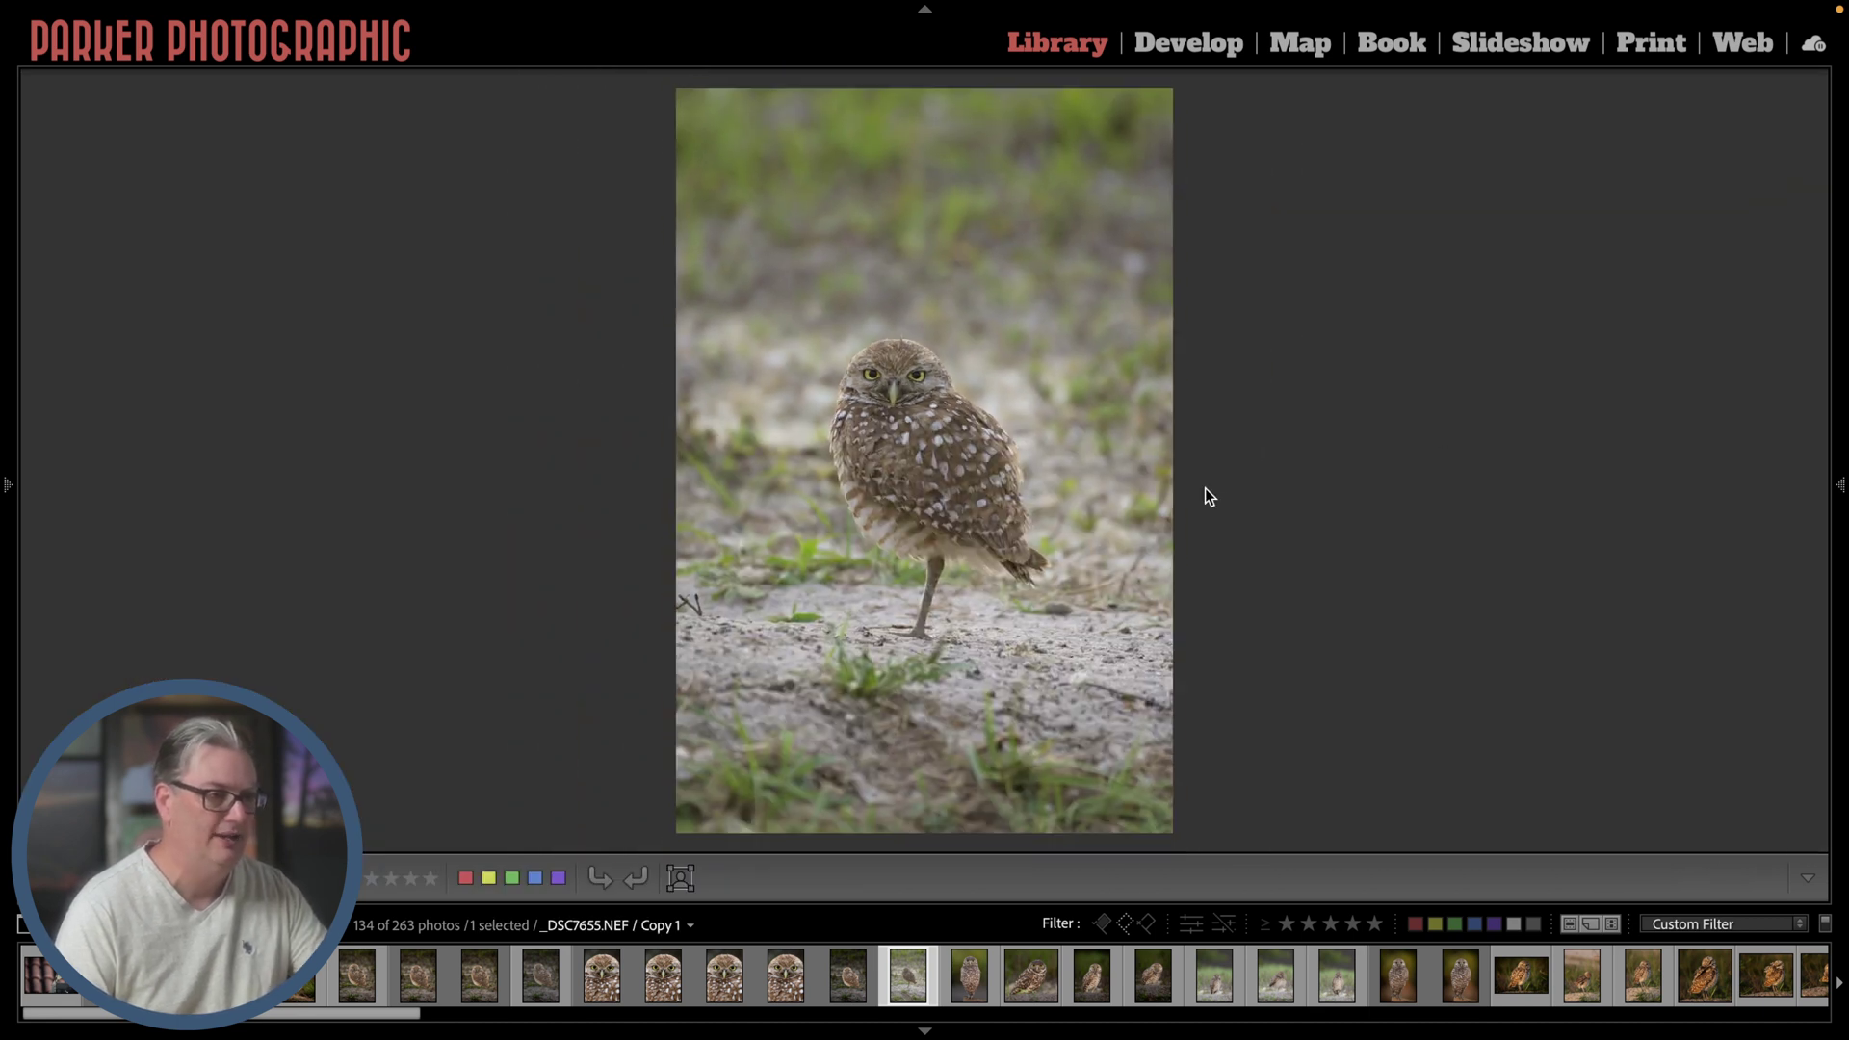
pyautogui.press('Left')
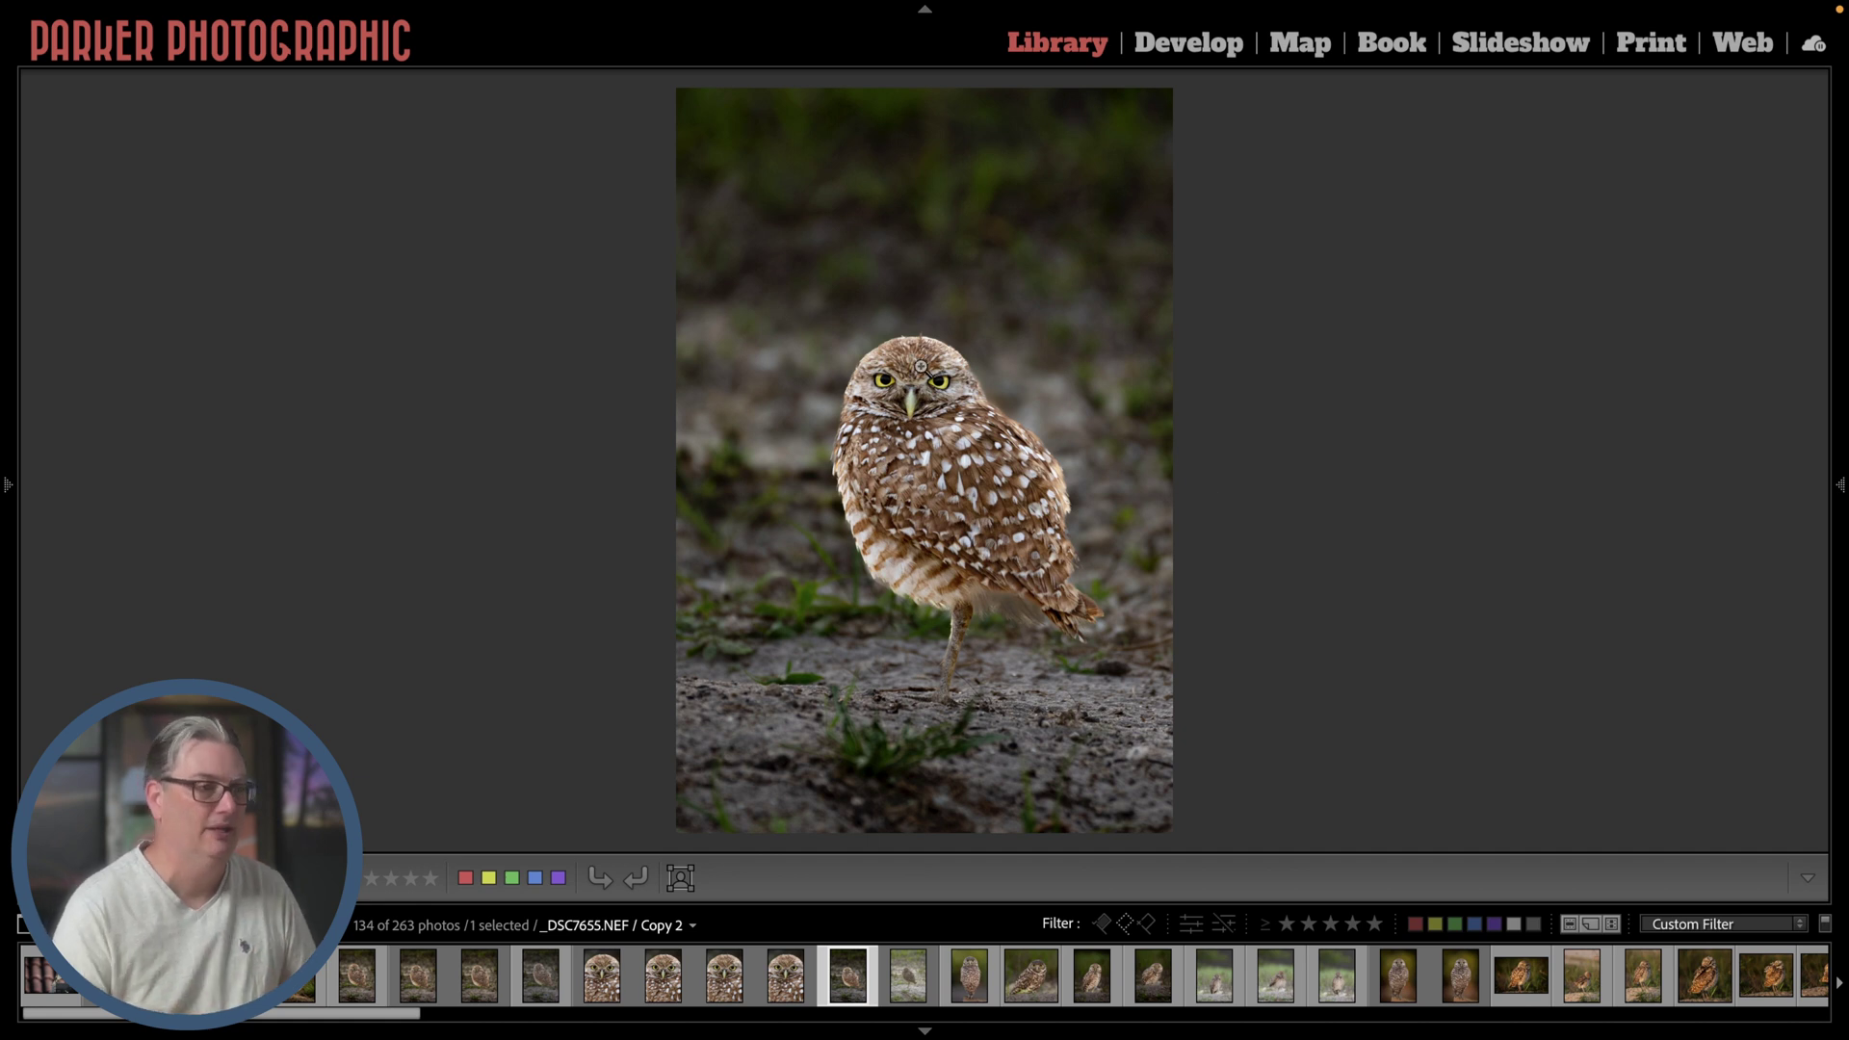
pyautogui.click(904, 388)
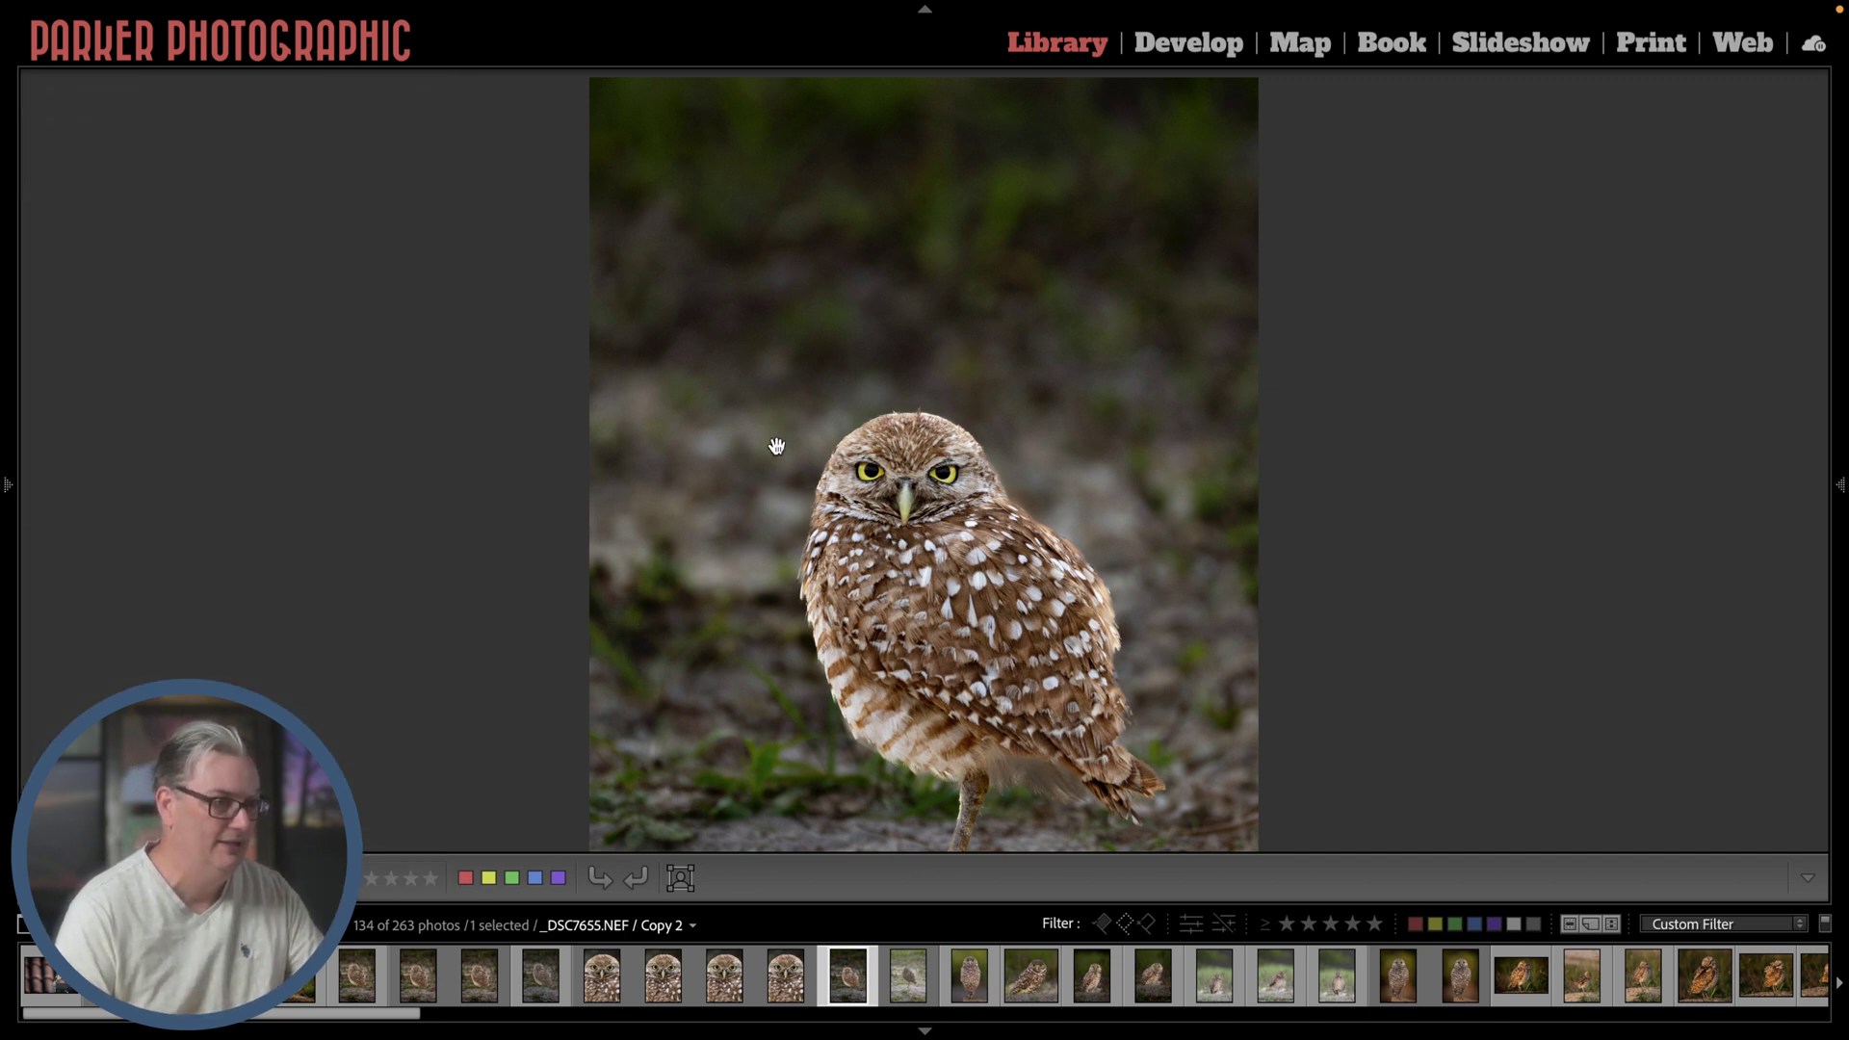
pyautogui.moveTo(738, 388); pyautogui.dragTo(1012, 653)
pyautogui.moveTo(1239, 770); pyautogui.dragTo(1260, 793)
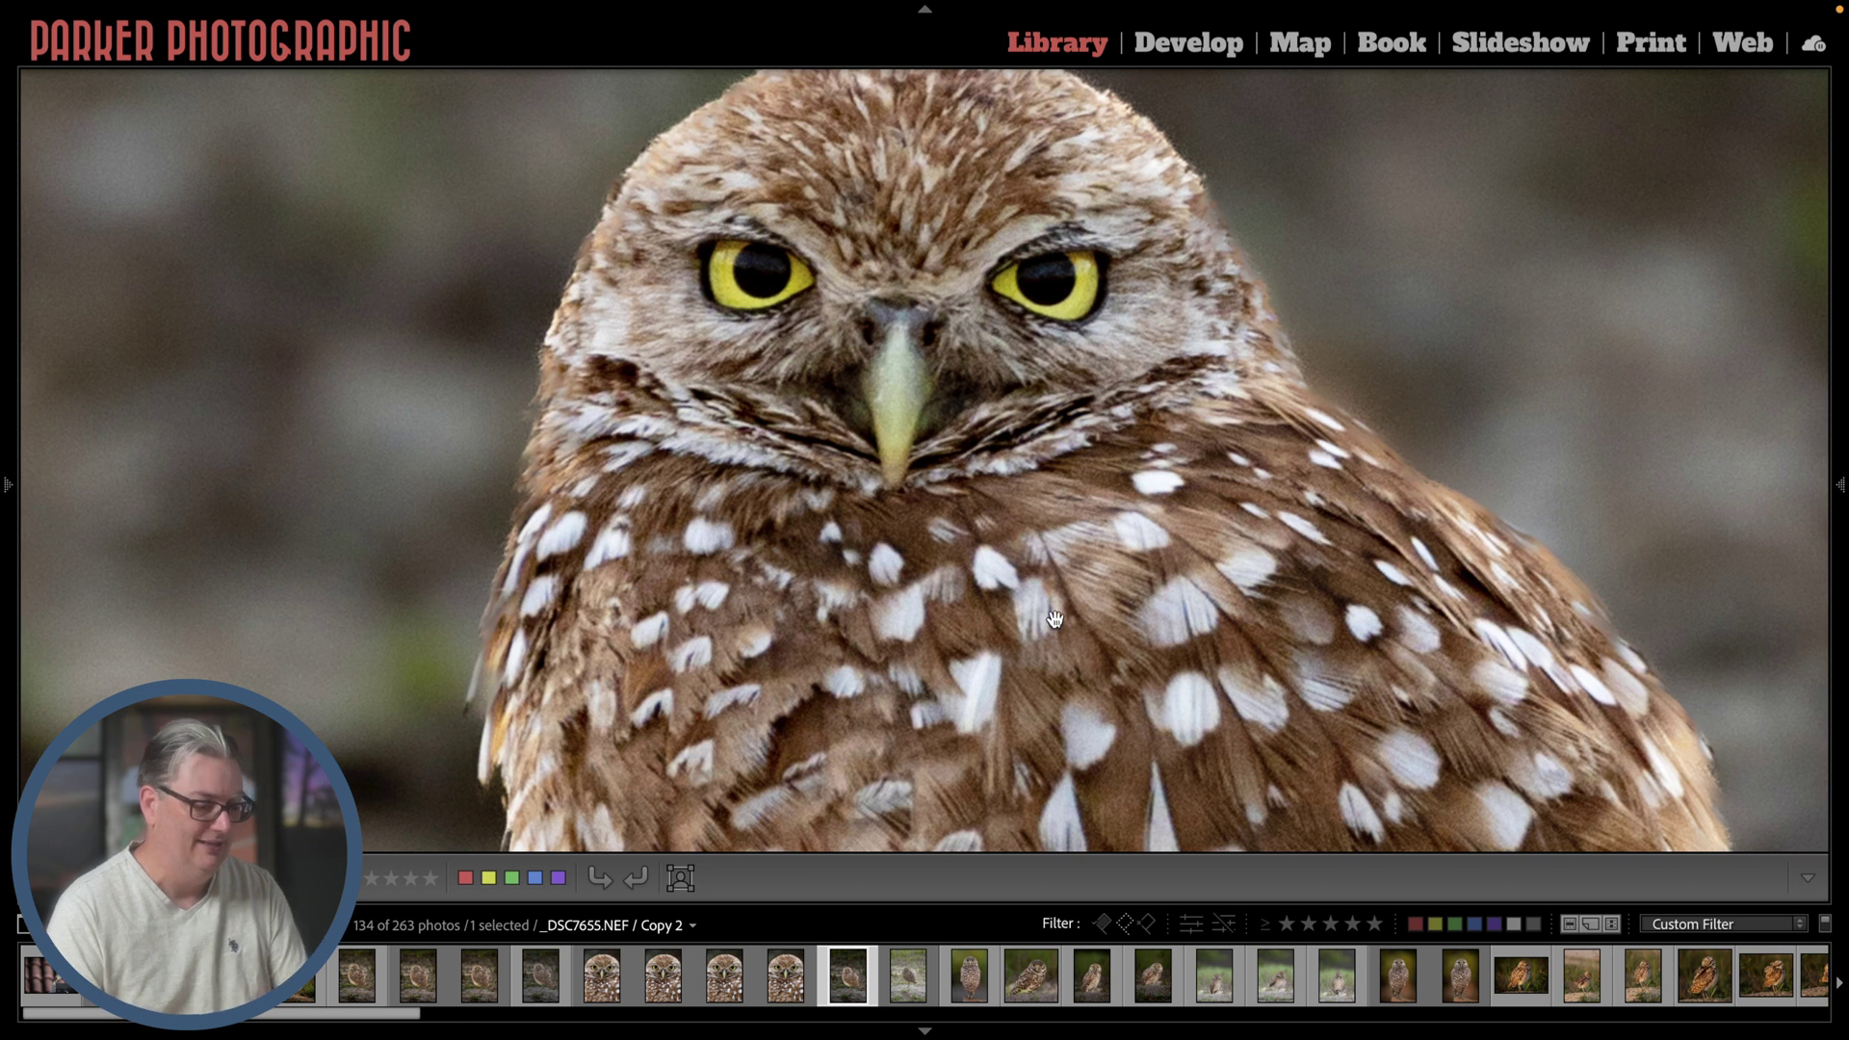
pyautogui.press('Left')
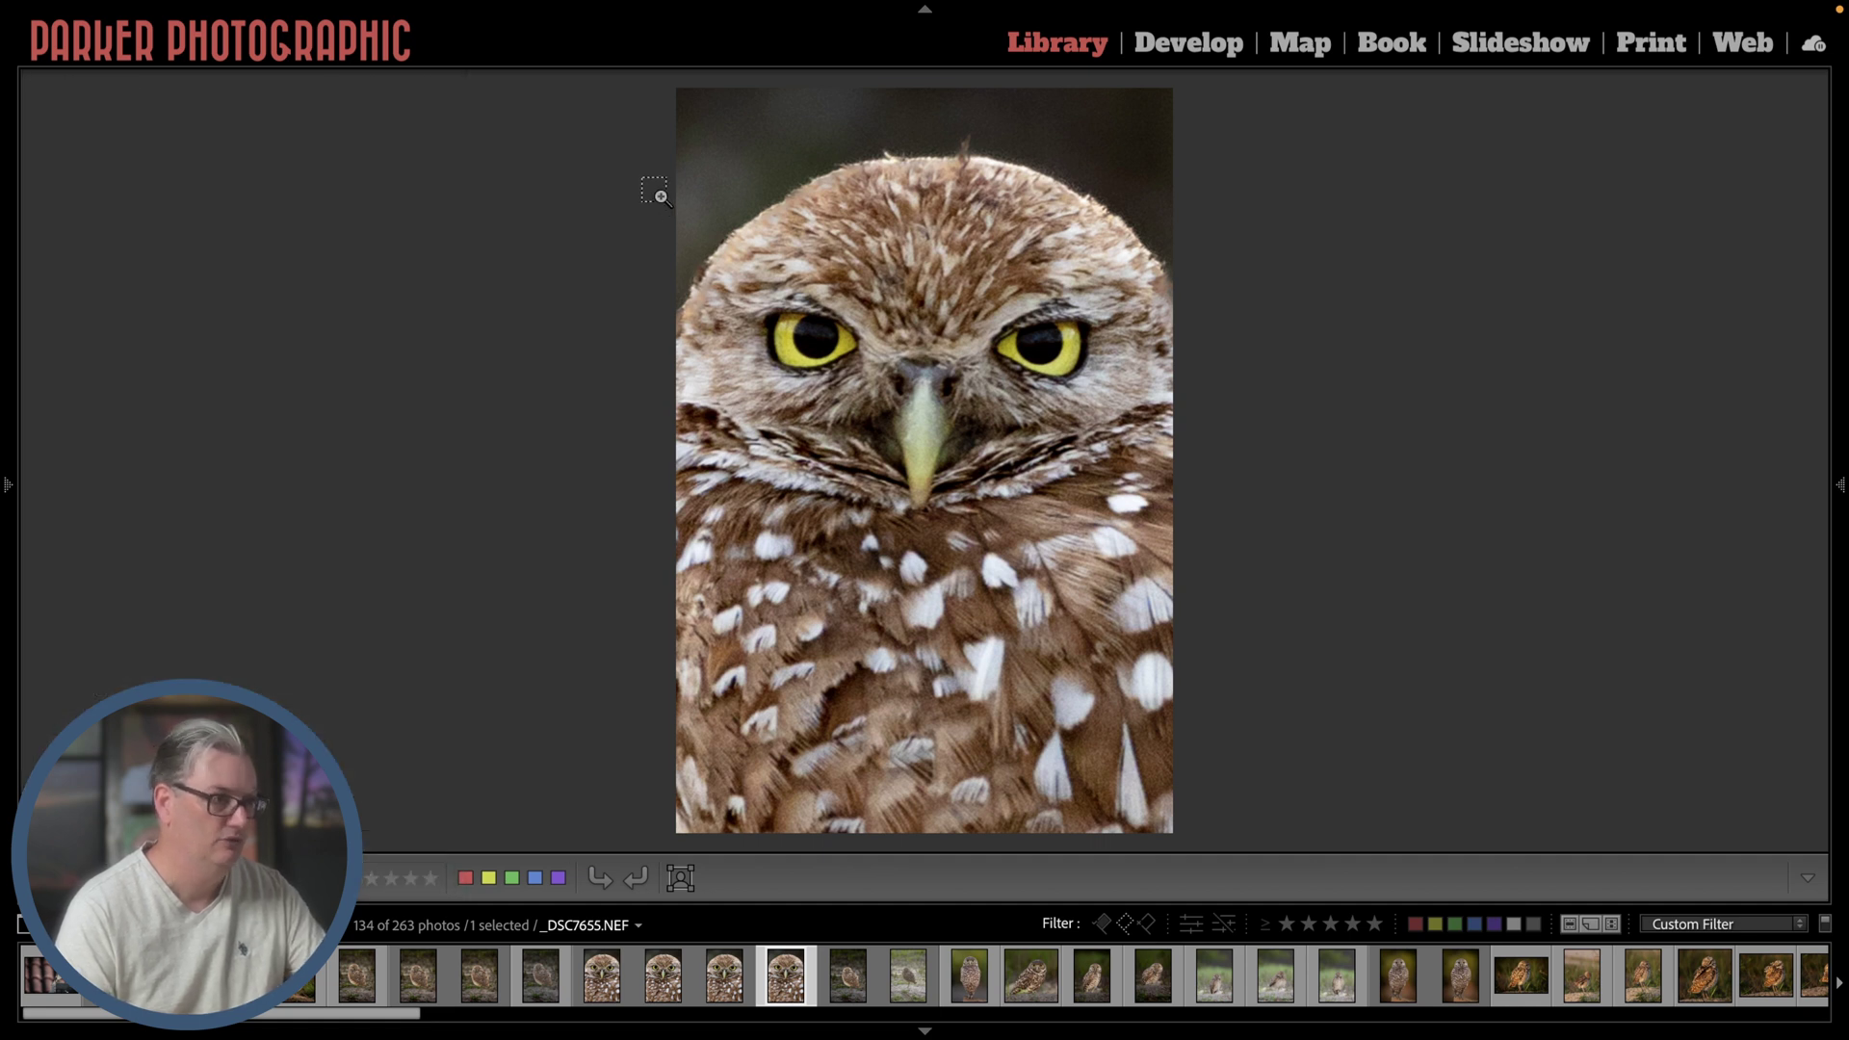
# Zoom to 1:1 on the owl's face and pan up to show the top of the head feathers
pyautogui.click(924, 375)
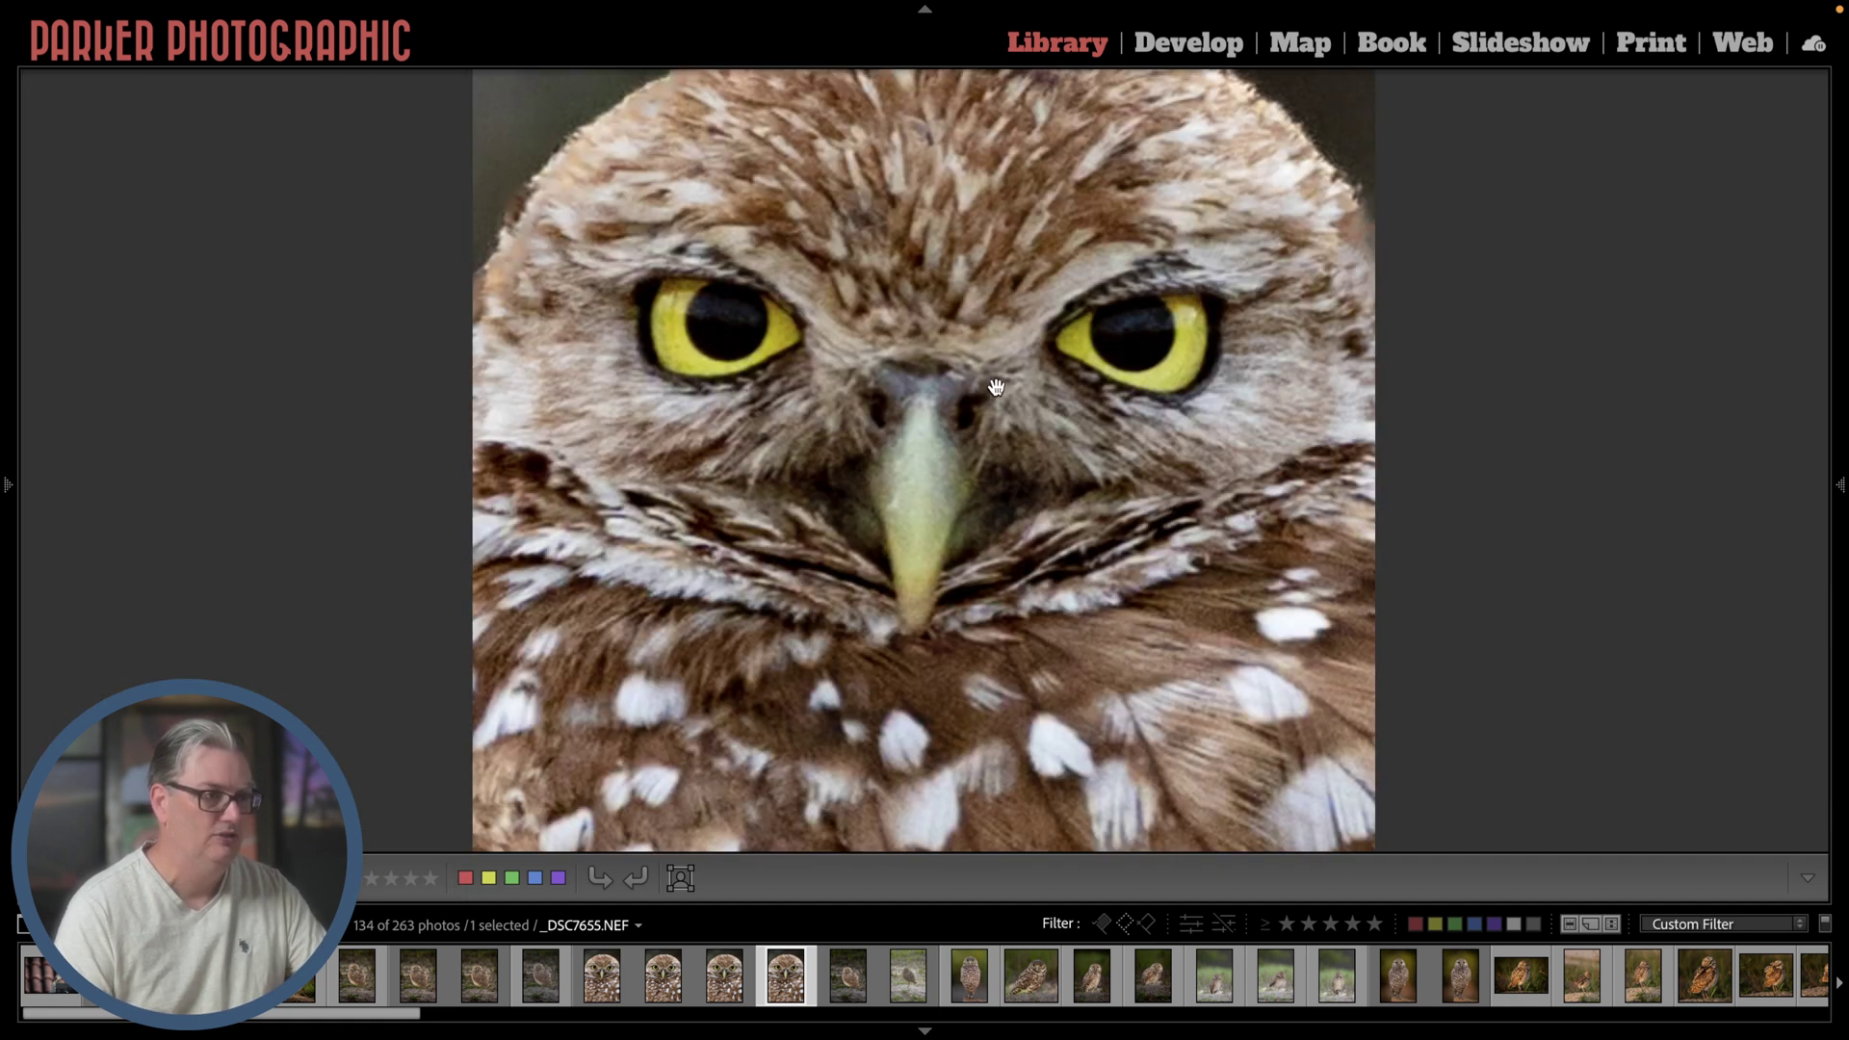
pyautogui.click(977, 352)
pyautogui.click(968, 323)
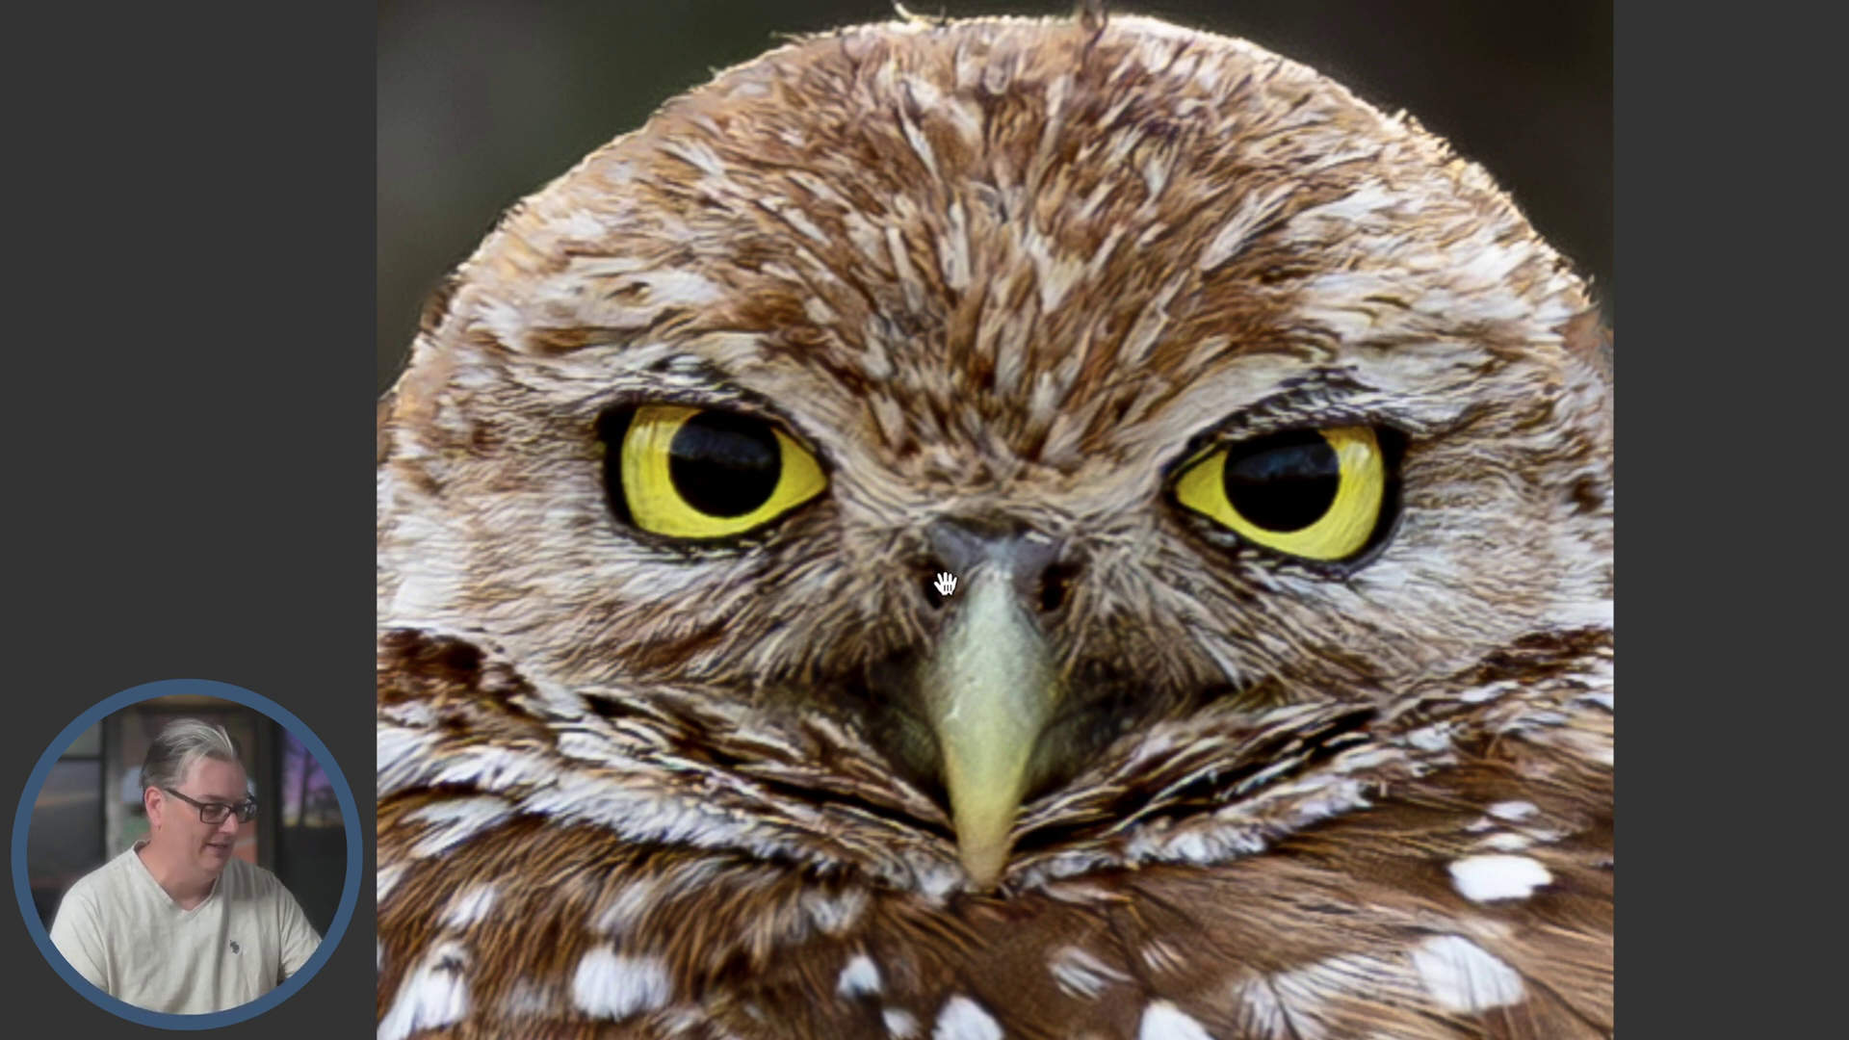
pyautogui.moveTo(944, 581); pyautogui.dragTo(945, 594)
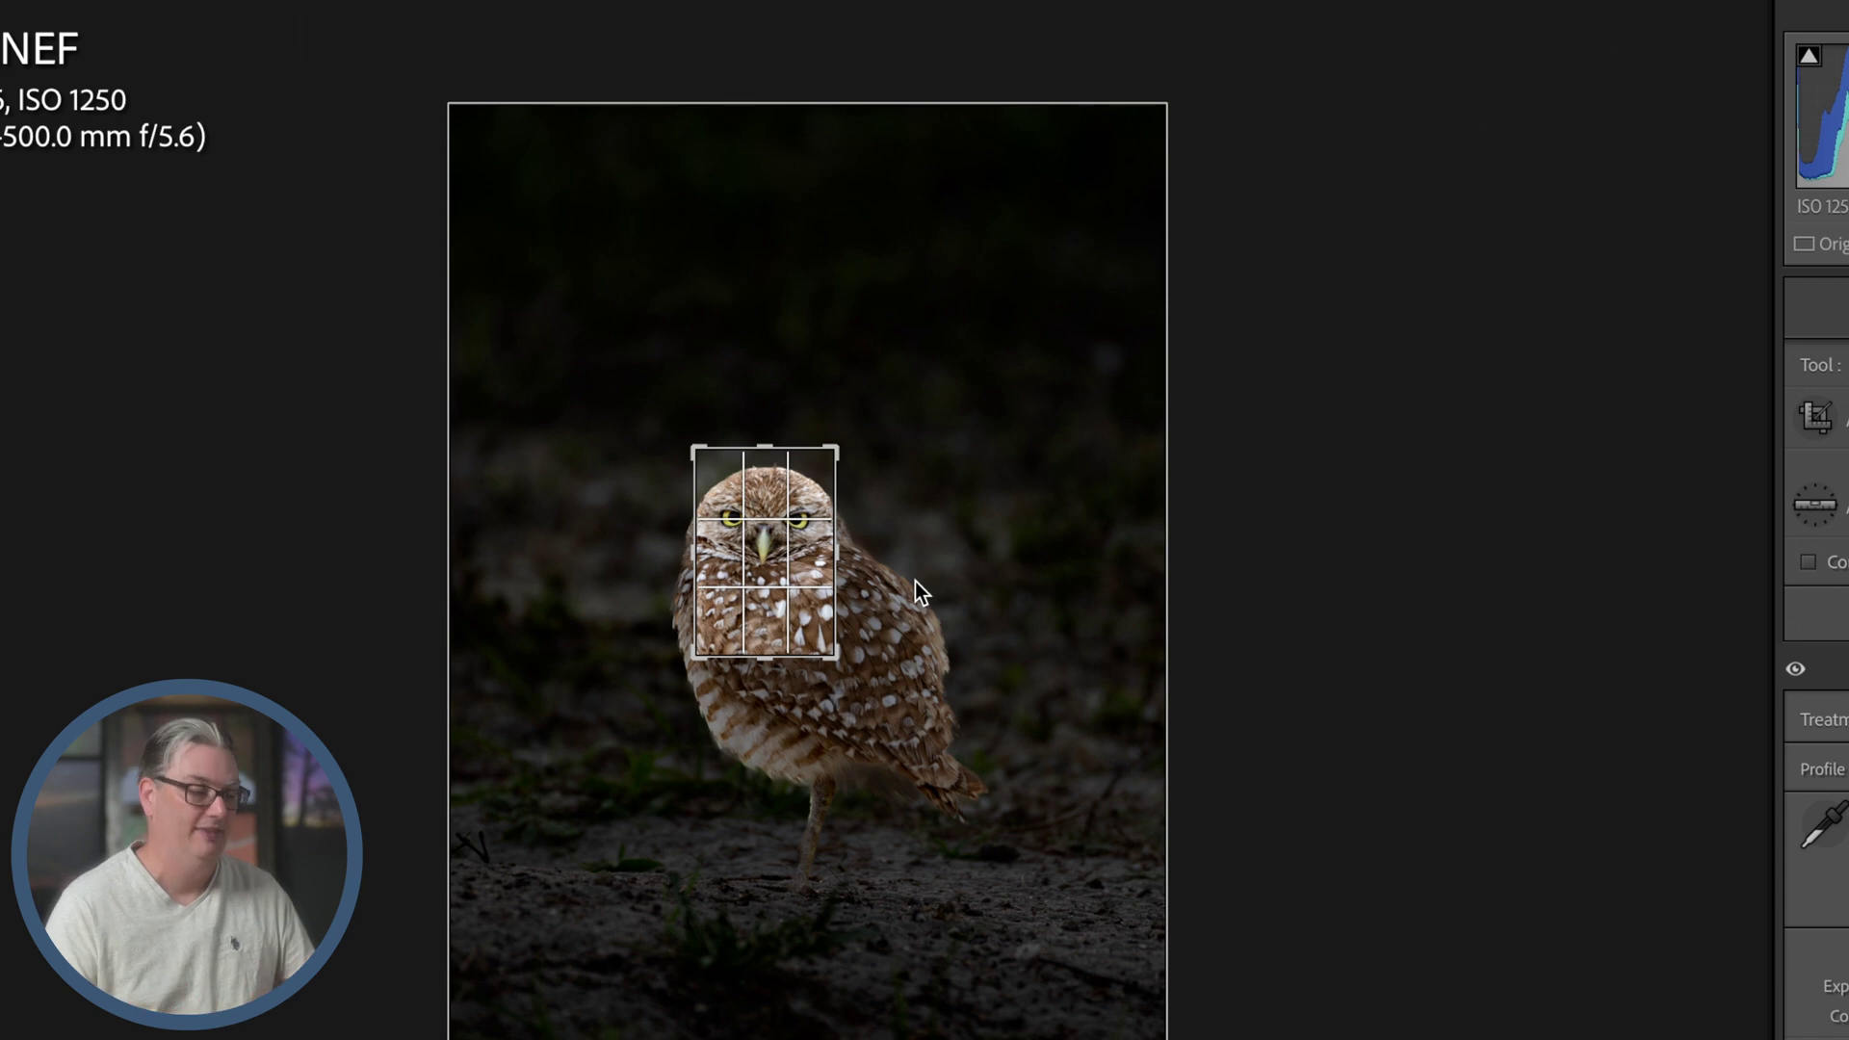
# Close the crop overlay with Enter, keeping the head-and-chest crop
pyautogui.press('Return')
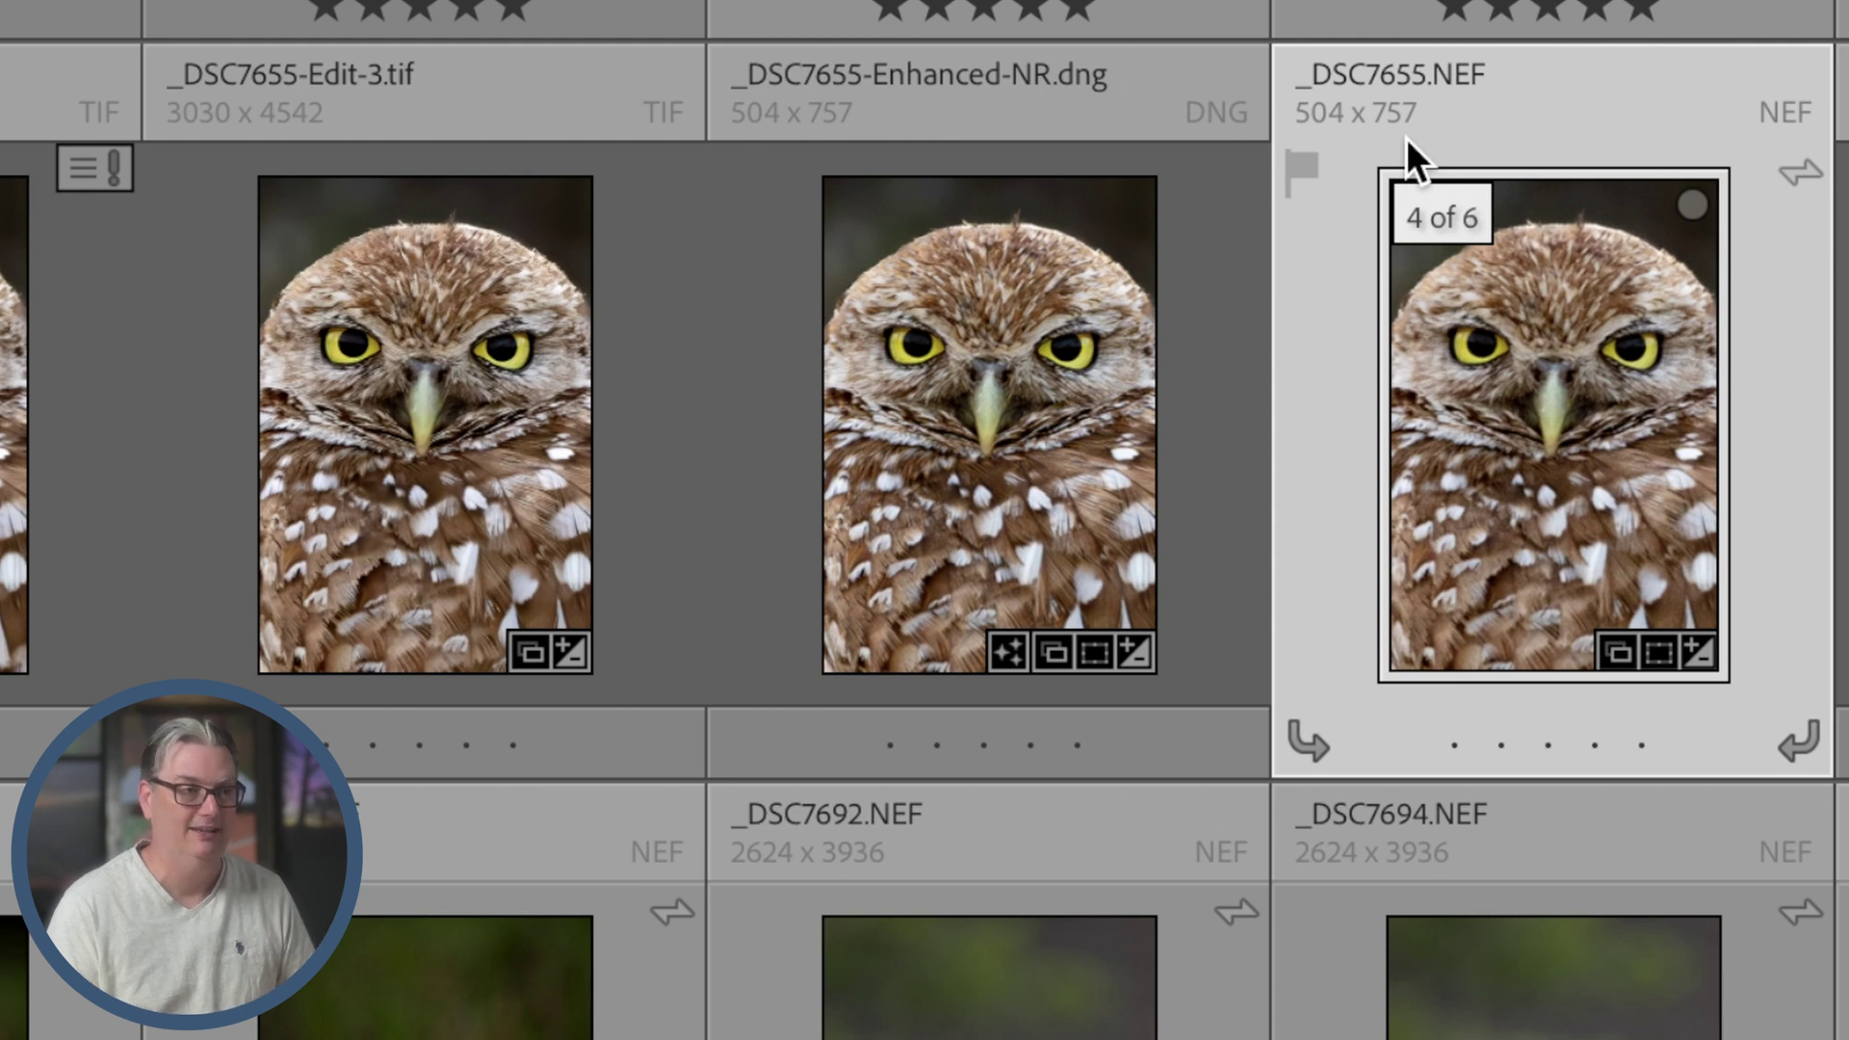
# Pick the _DSC7655-Edit-3.tif thumbnail, then Cmd-click _DSC7655-Enhanced-NR.dng to add it
pyautogui.click(1044, 119)
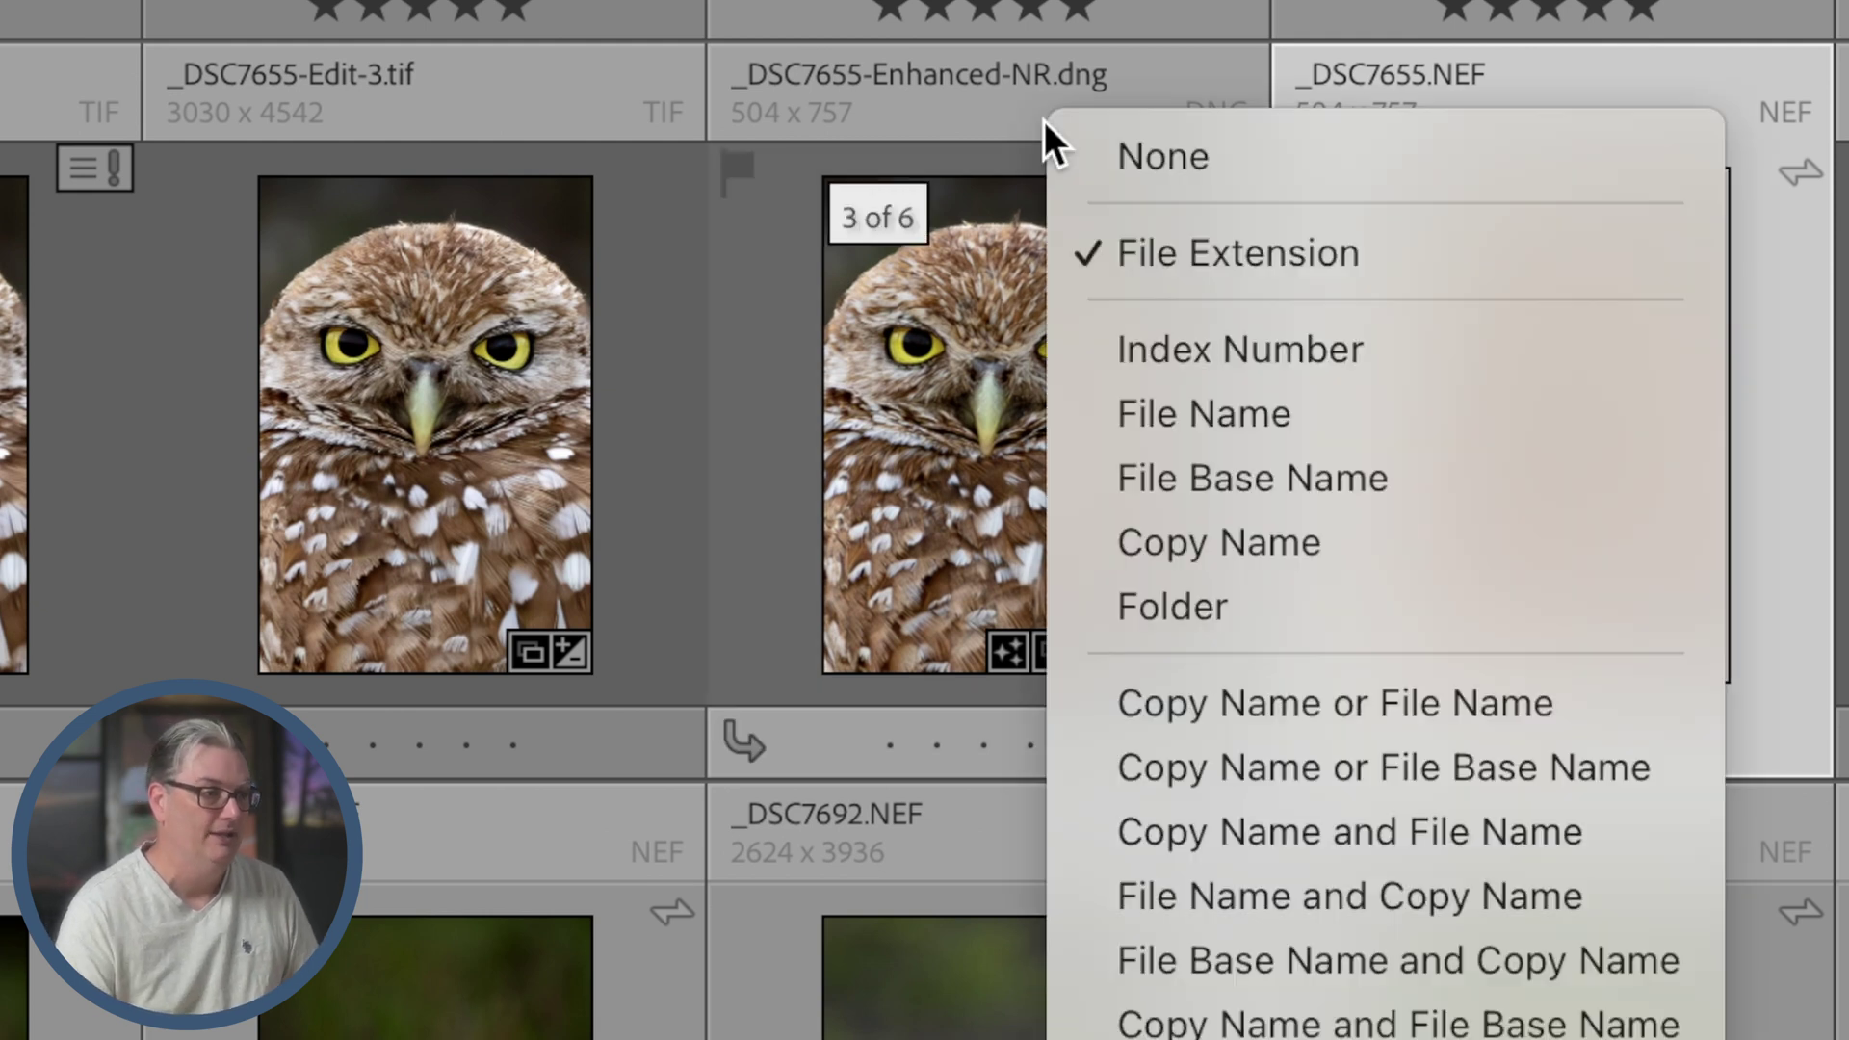
pyautogui.click(909, 100)
pyautogui.click(520, 102)
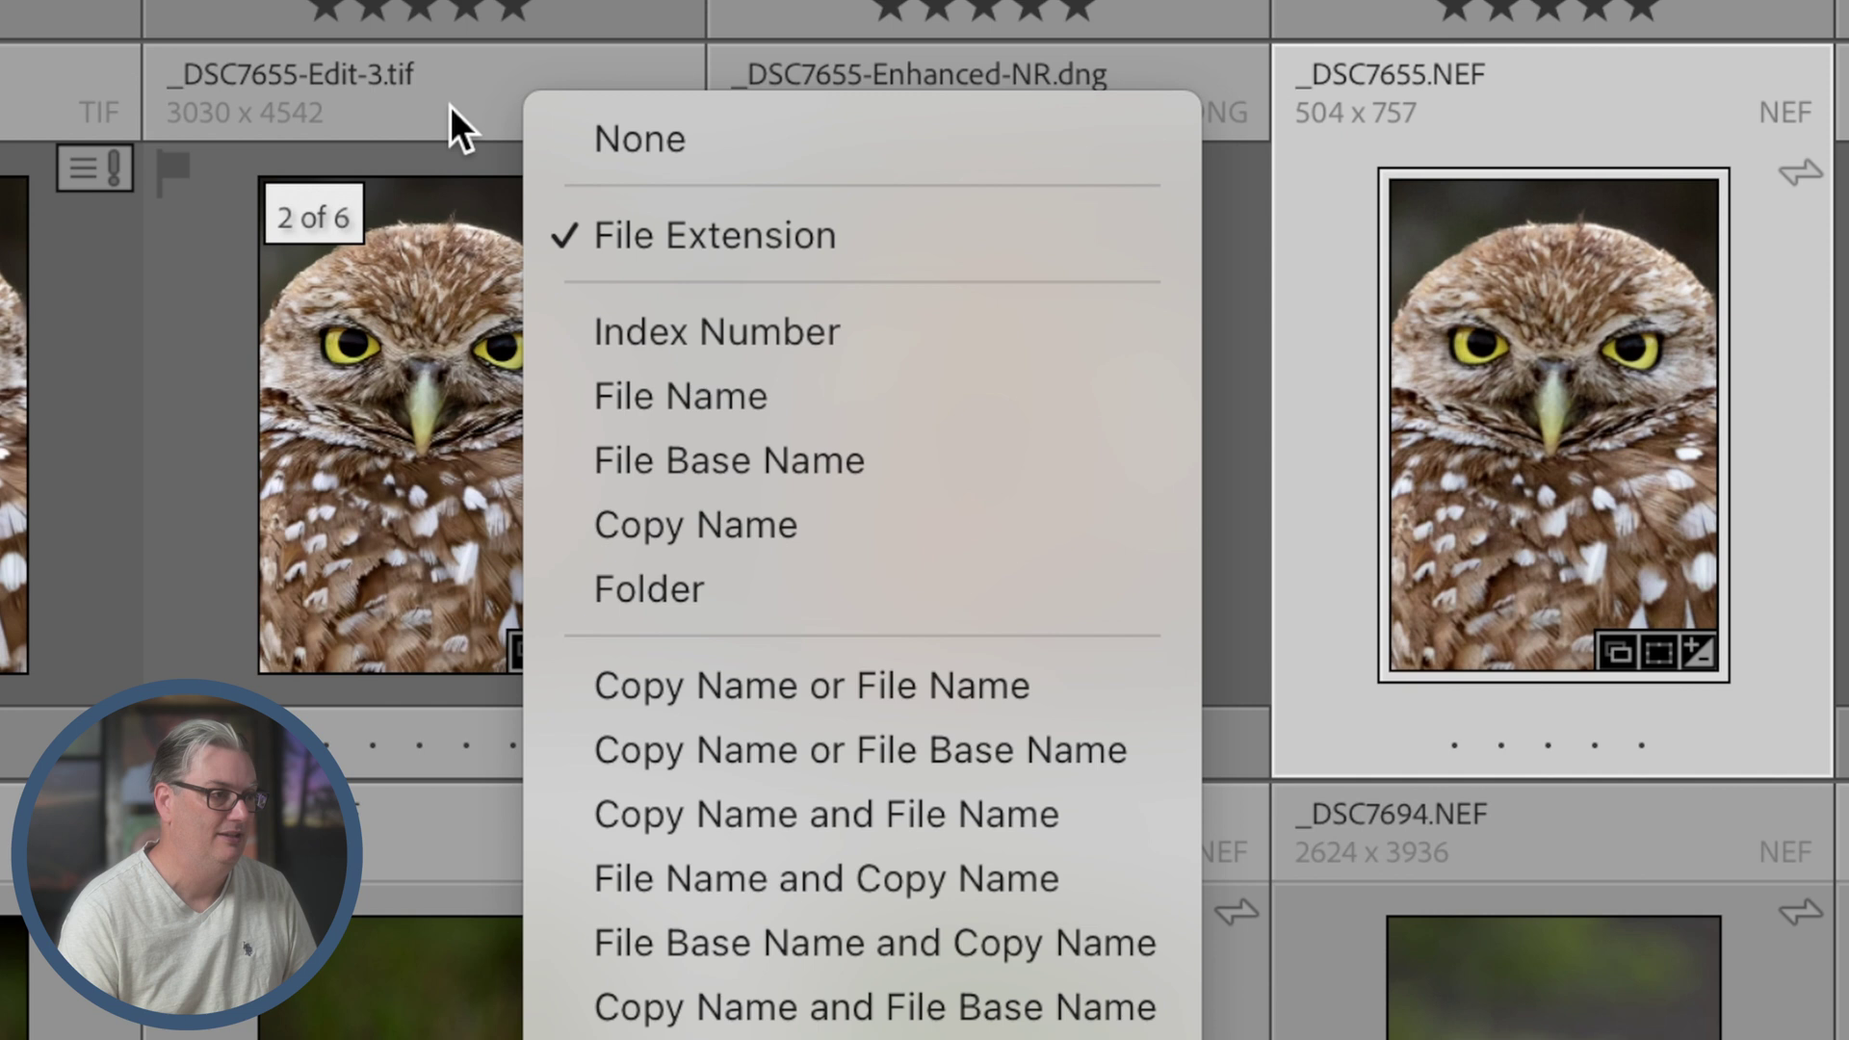
pyautogui.click(414, 135)
pyautogui.click(289, 136)
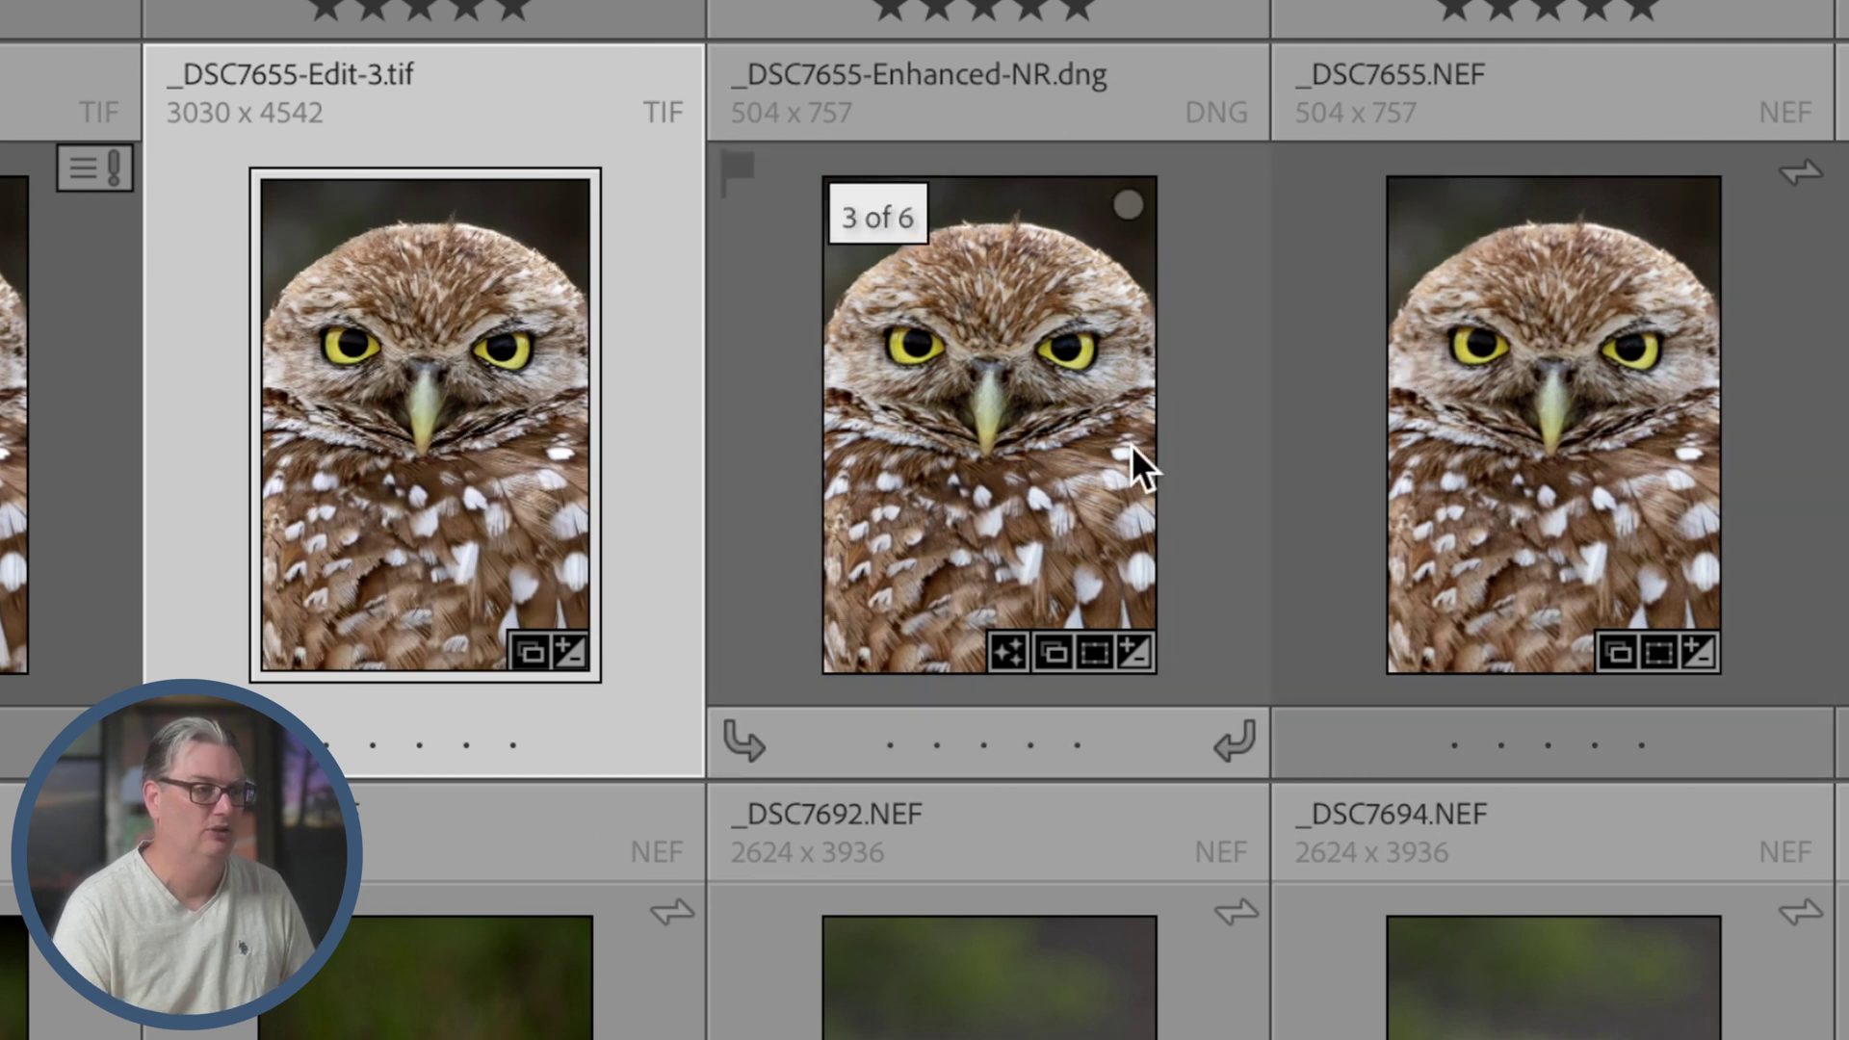
pyautogui.moveTo(1048, 437)
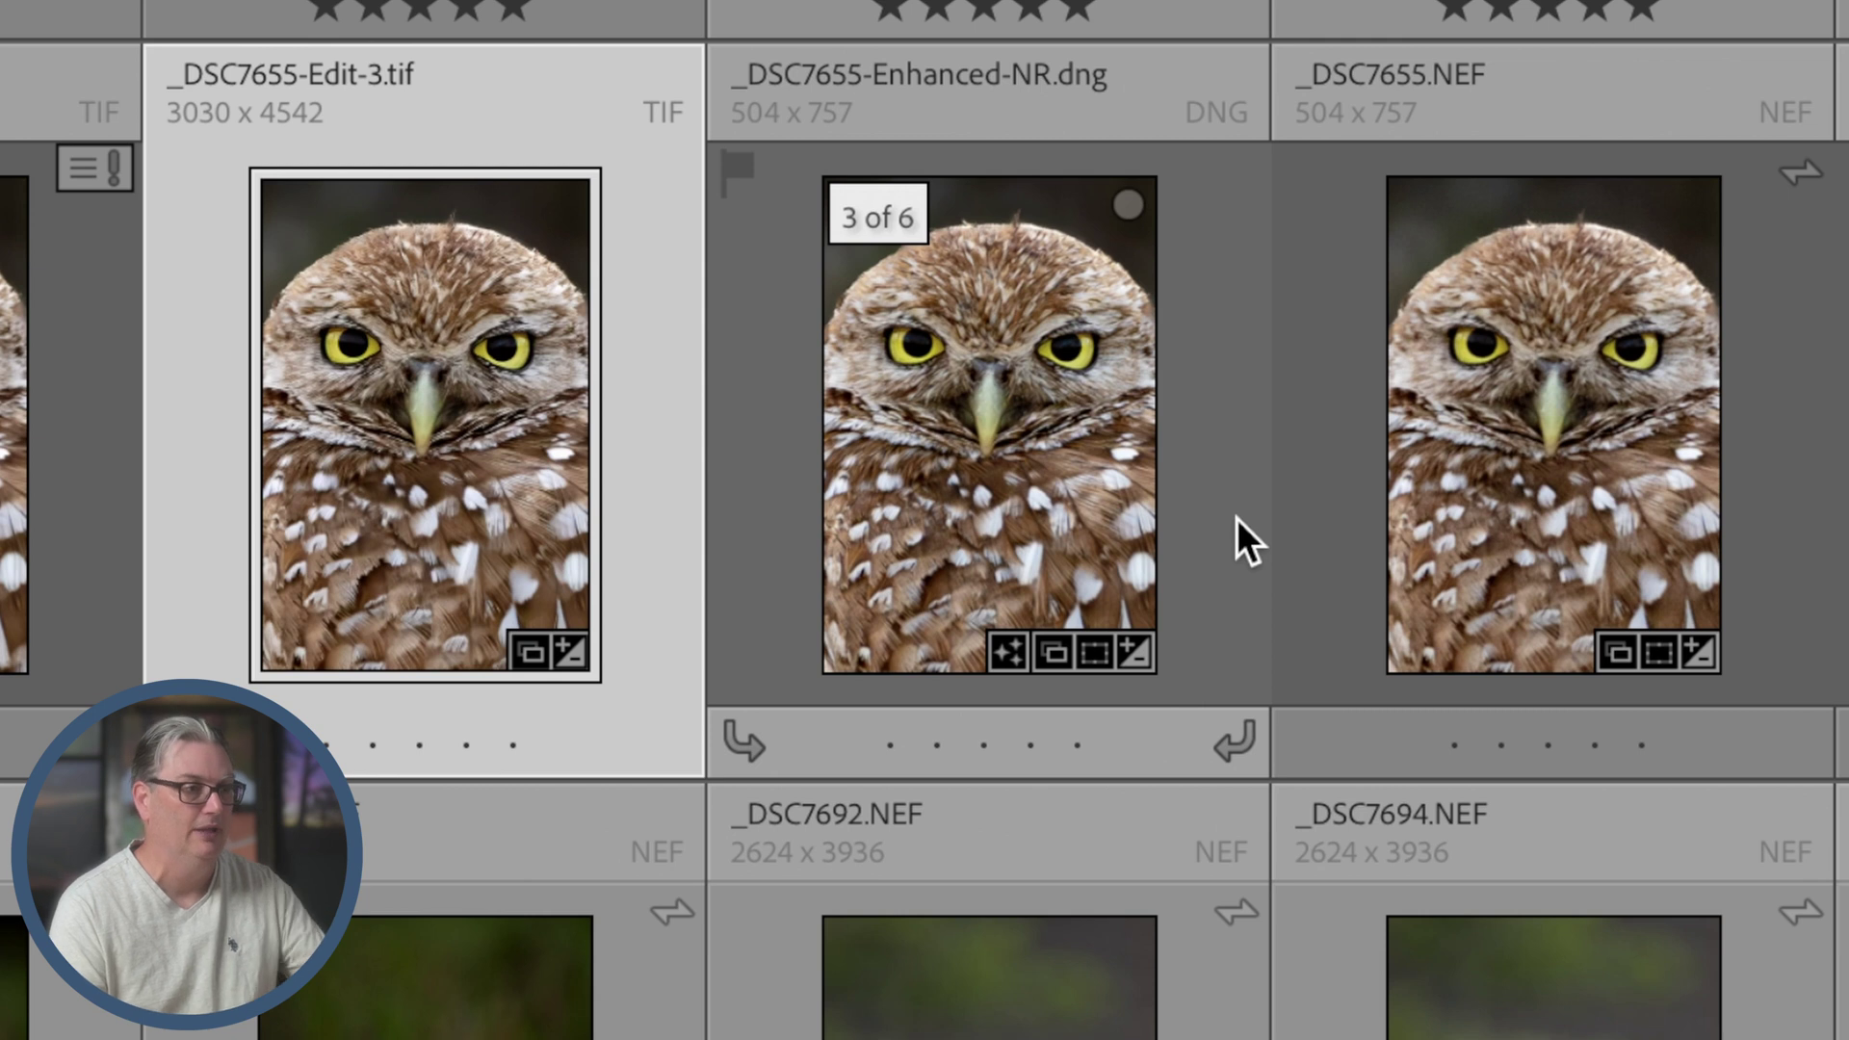
pyautogui.keyDown('ctrl'); pyautogui.click(1219, 425); pyautogui.keyUp('ctrl')
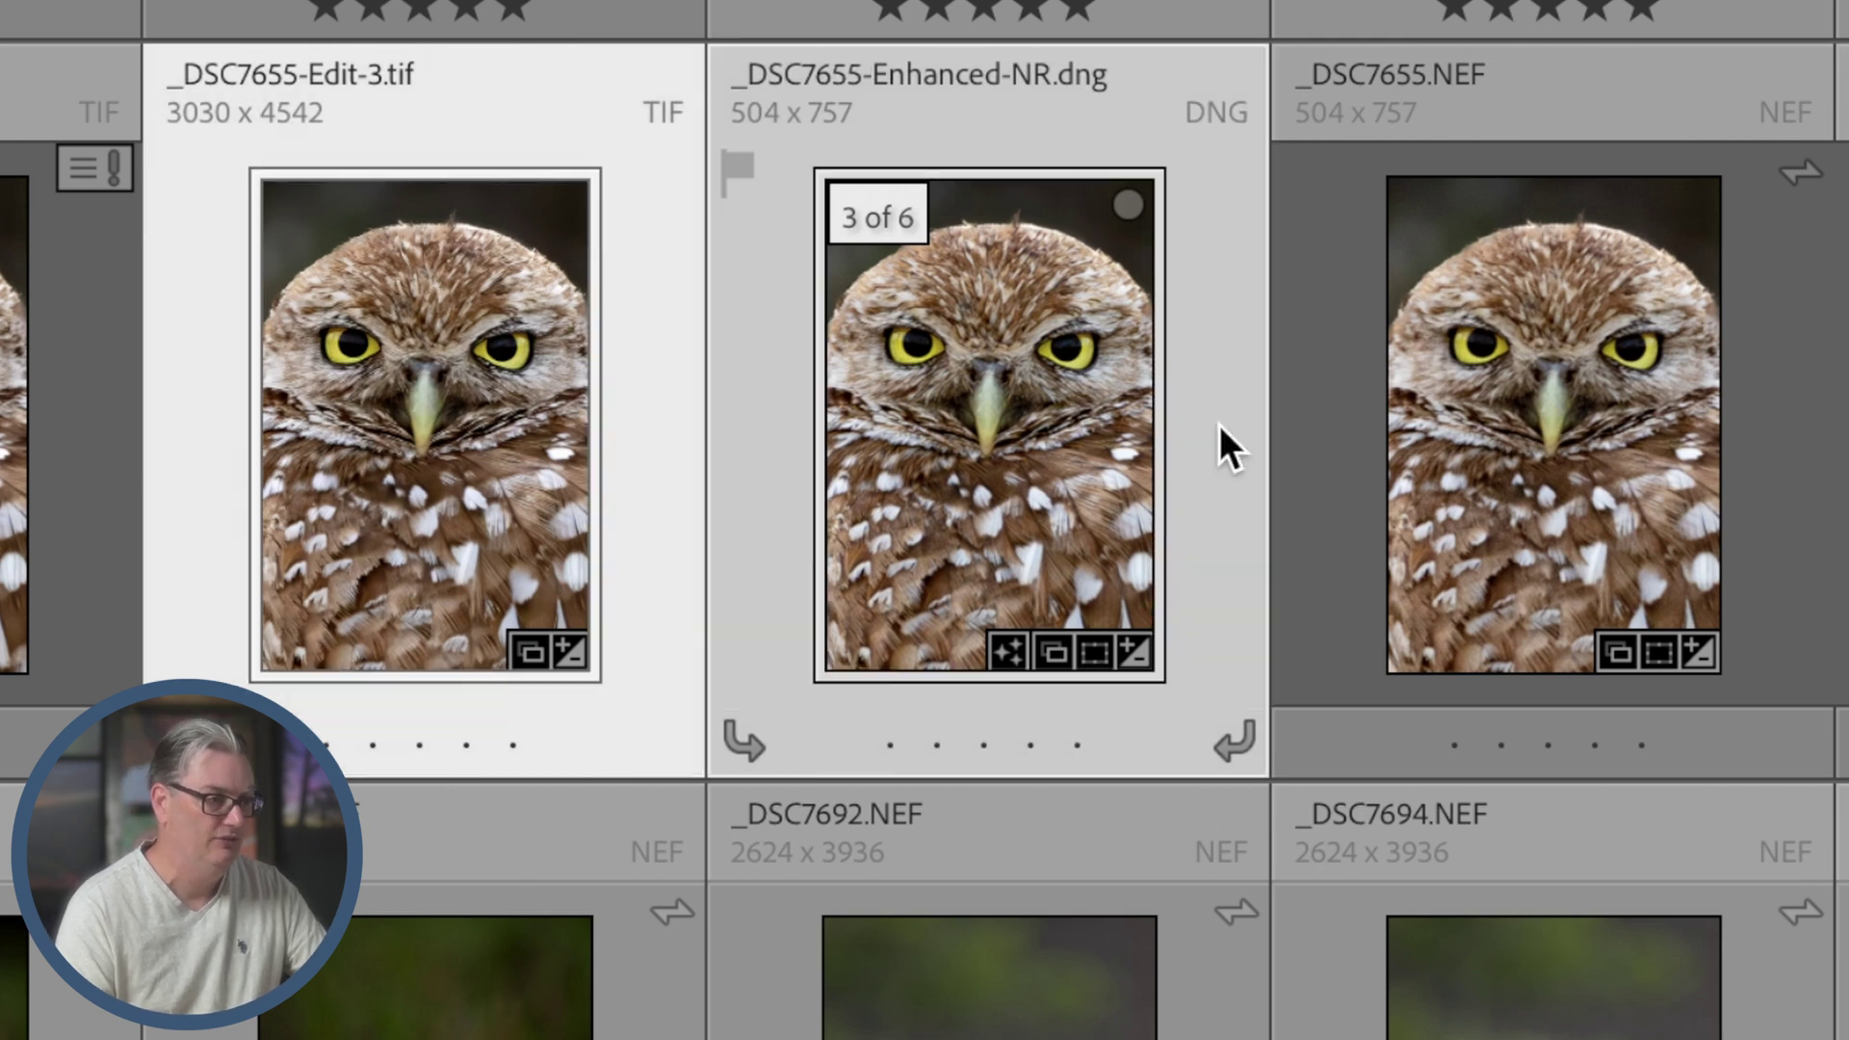
# Show both versions in Compare view with the info overlay, then zoom and pan to align the faces
pyautogui.press('c')
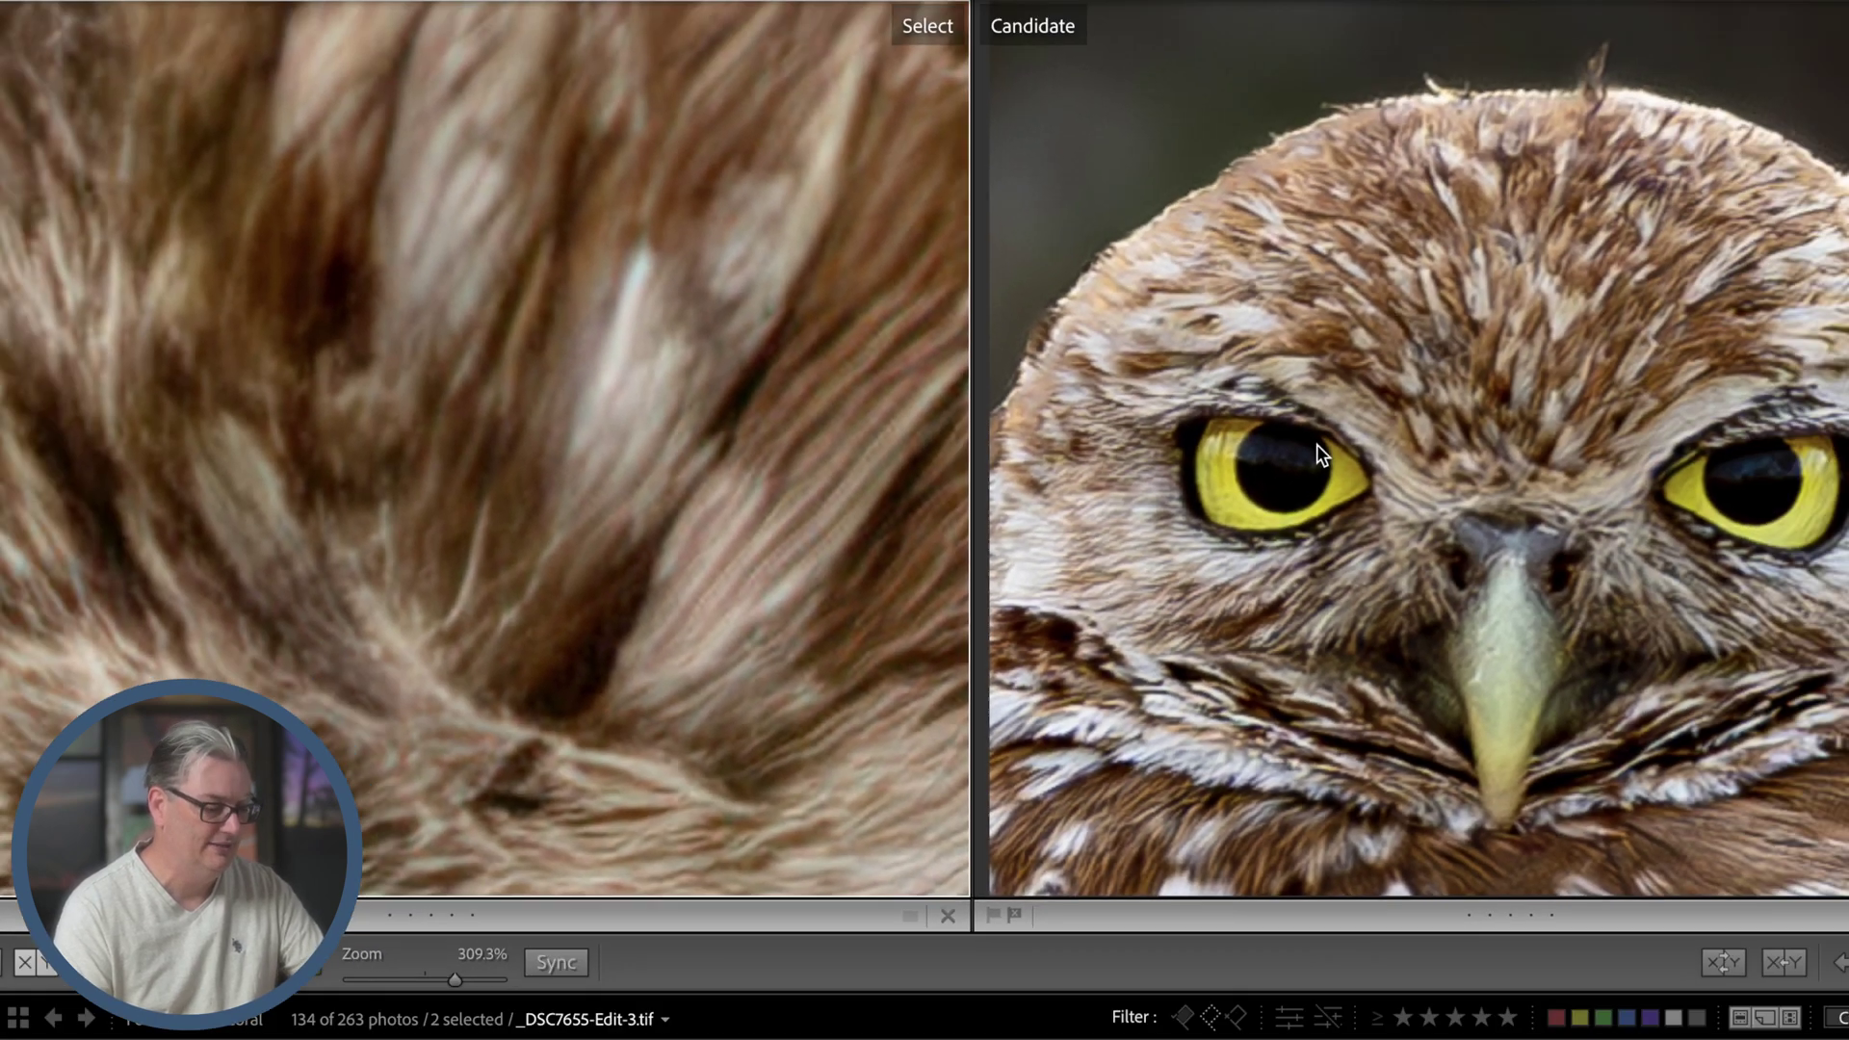
pyautogui.press('i')
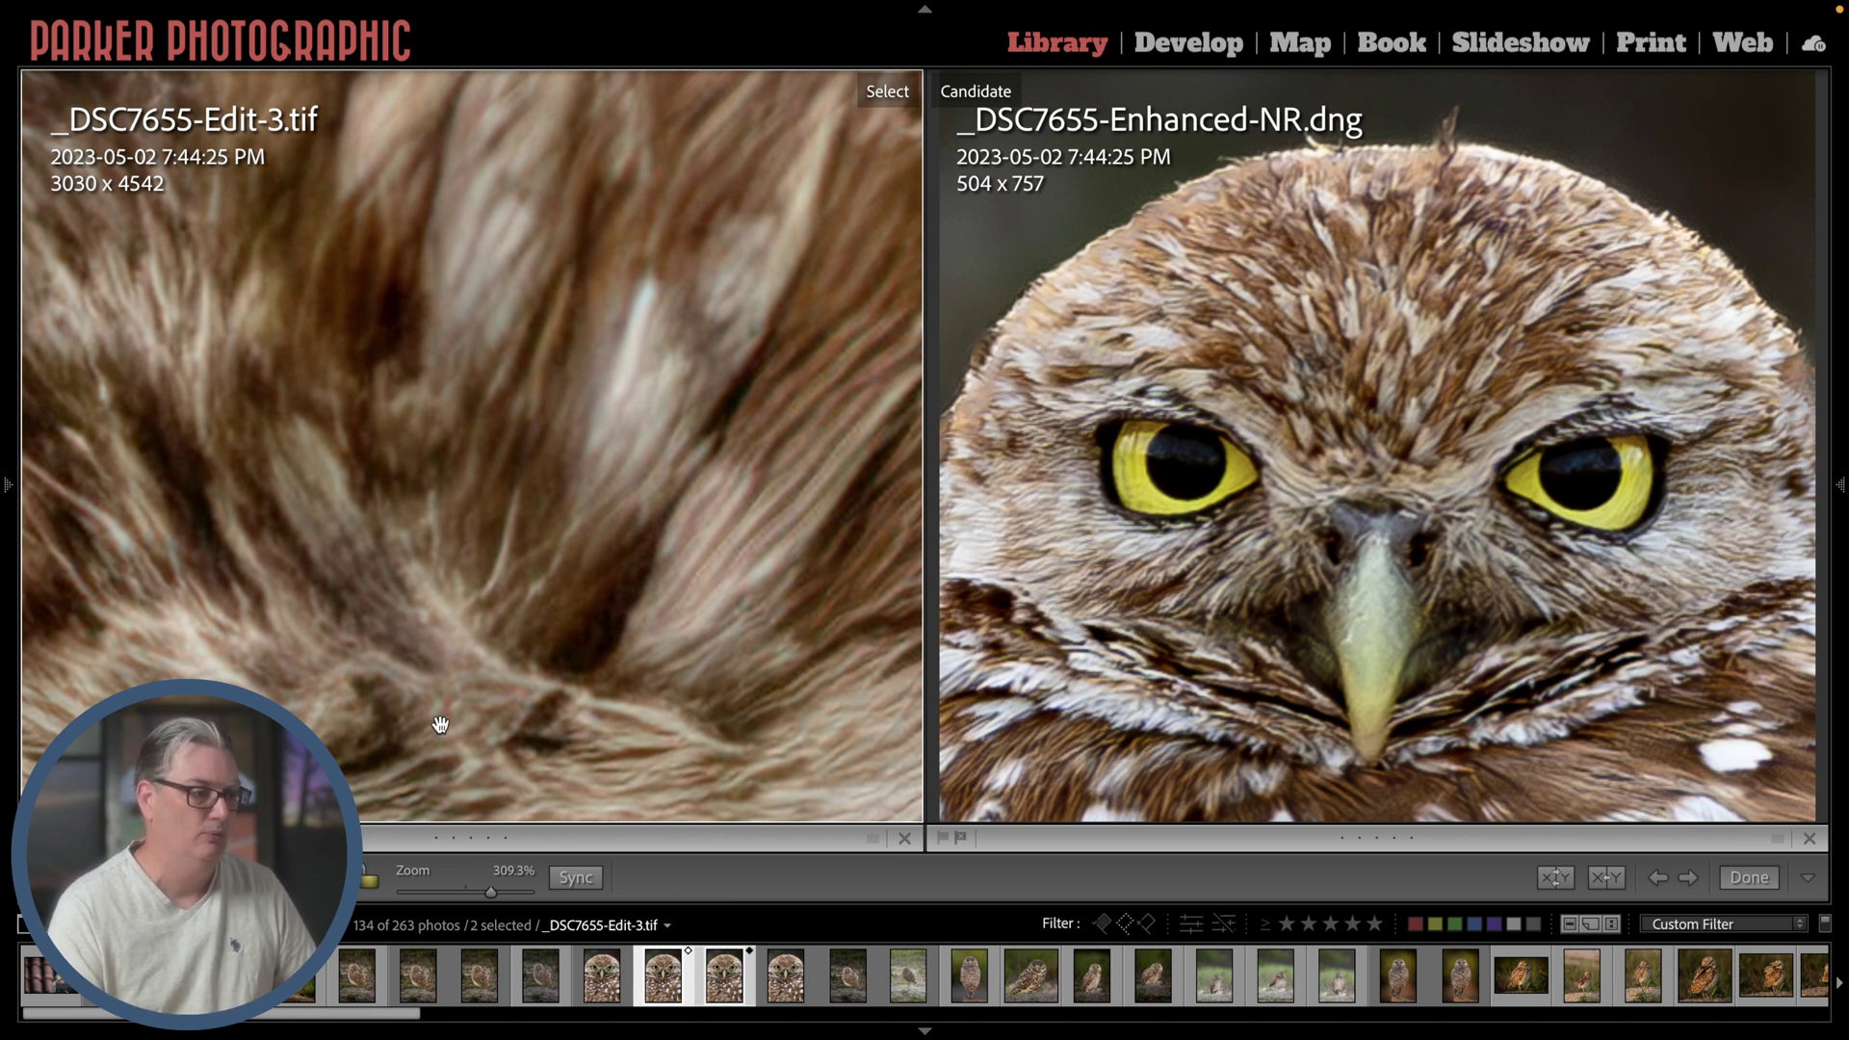
pyautogui.moveTo(491, 888); pyautogui.dragTo(432, 896)
pyautogui.moveTo(463, 695); pyautogui.dragTo(462, 668)
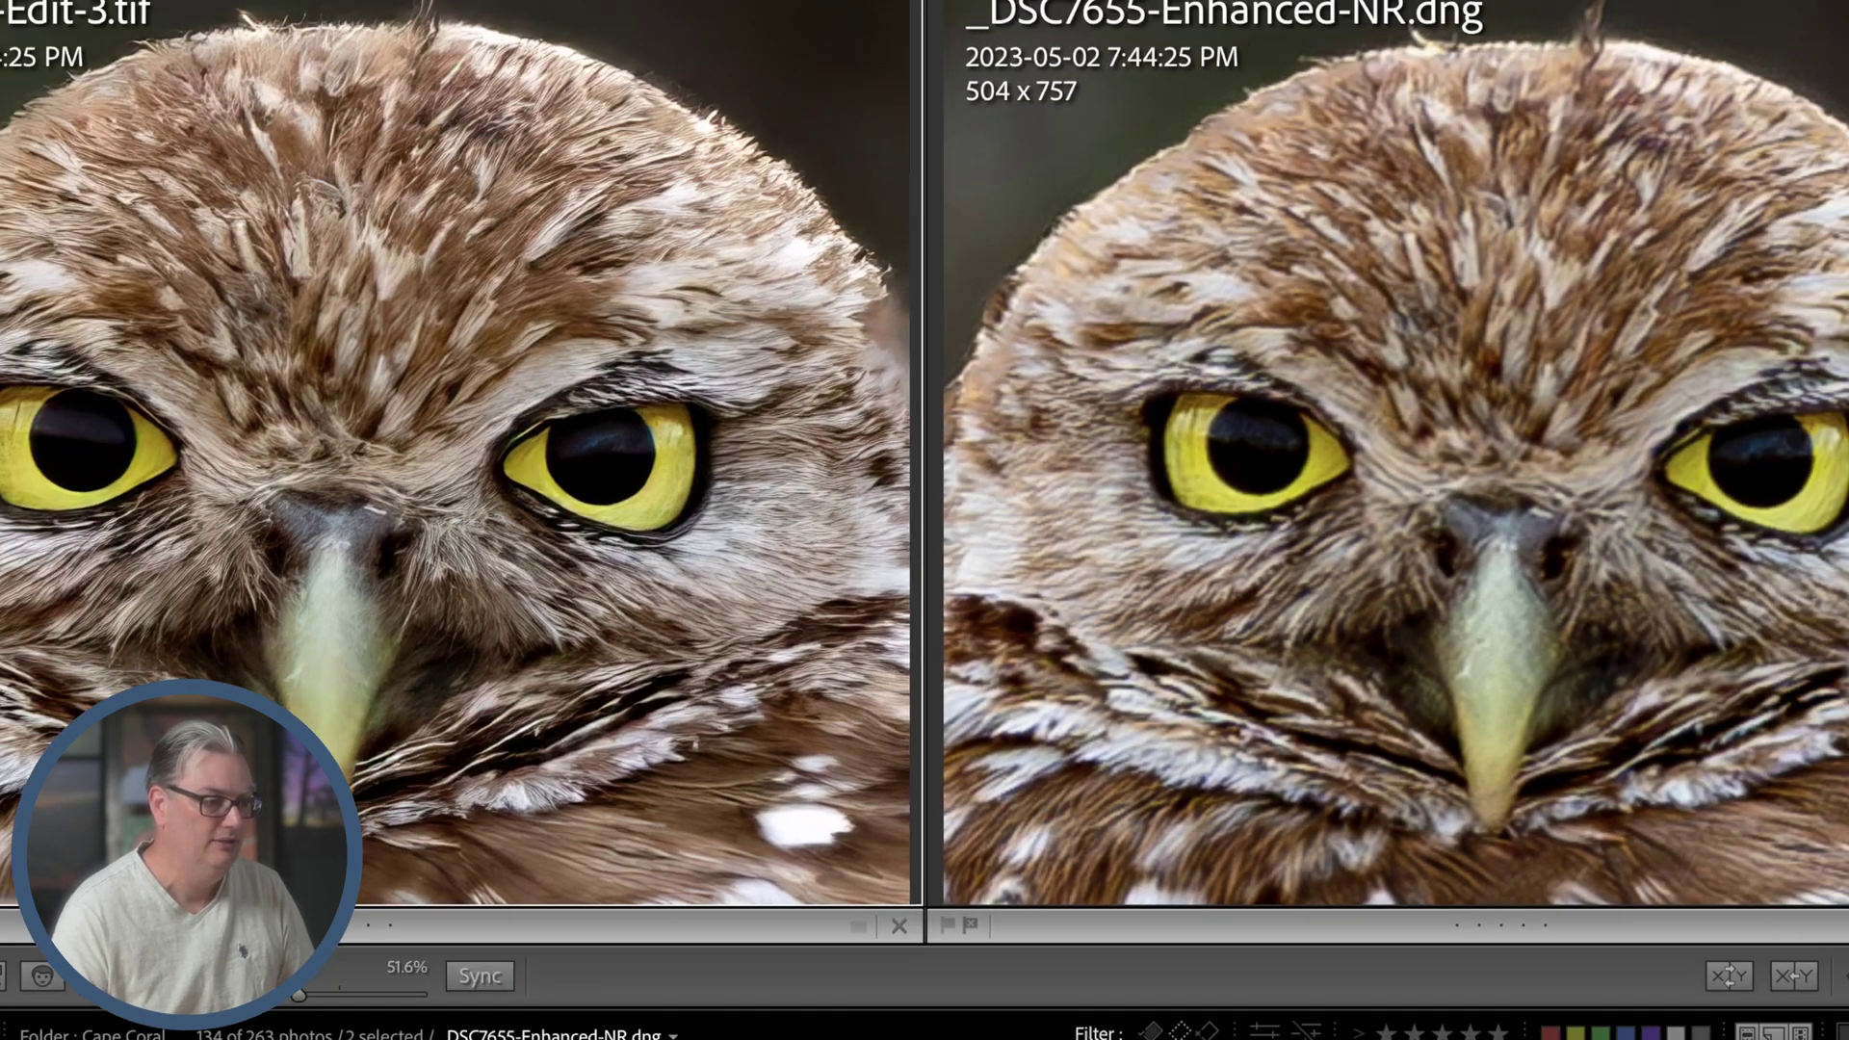
# Pick the 504 x 757 _DSC7655.NEF crop in the filmstrip
pyautogui.click(747, 972)
pyautogui.press('Up')
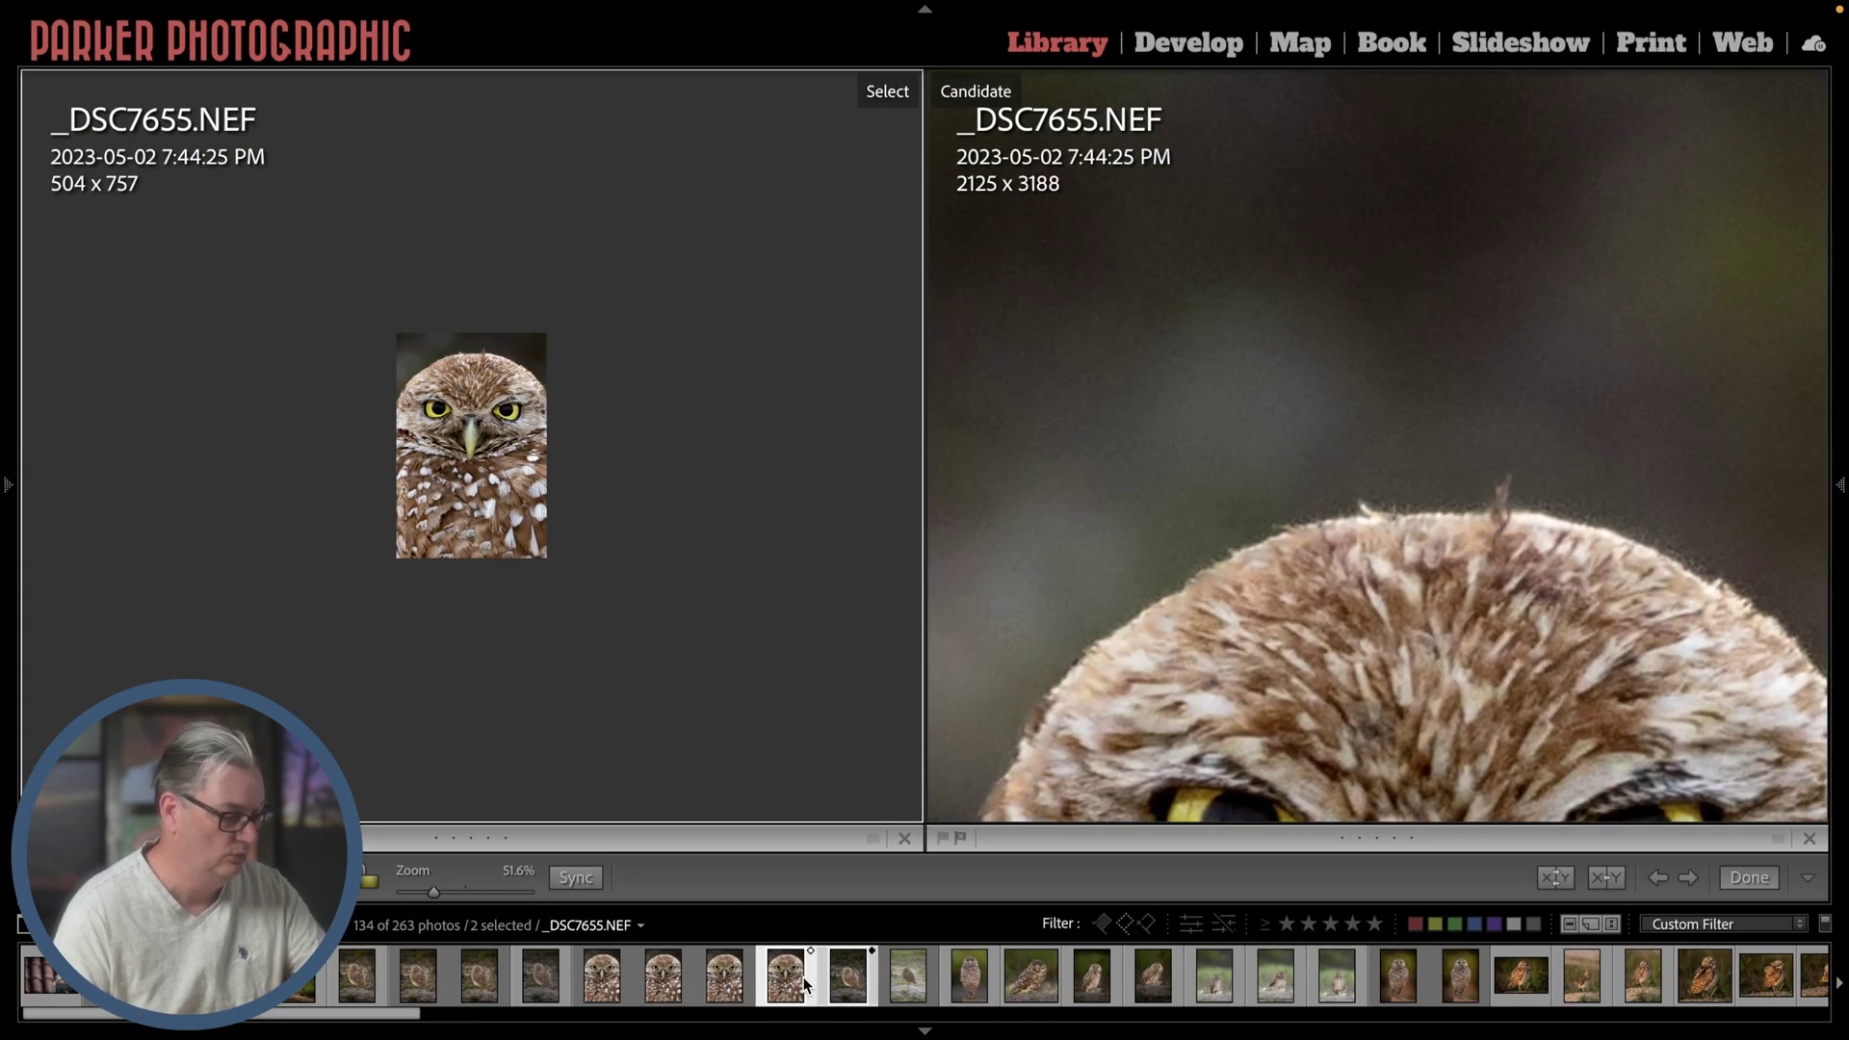
pyautogui.click(803, 976)
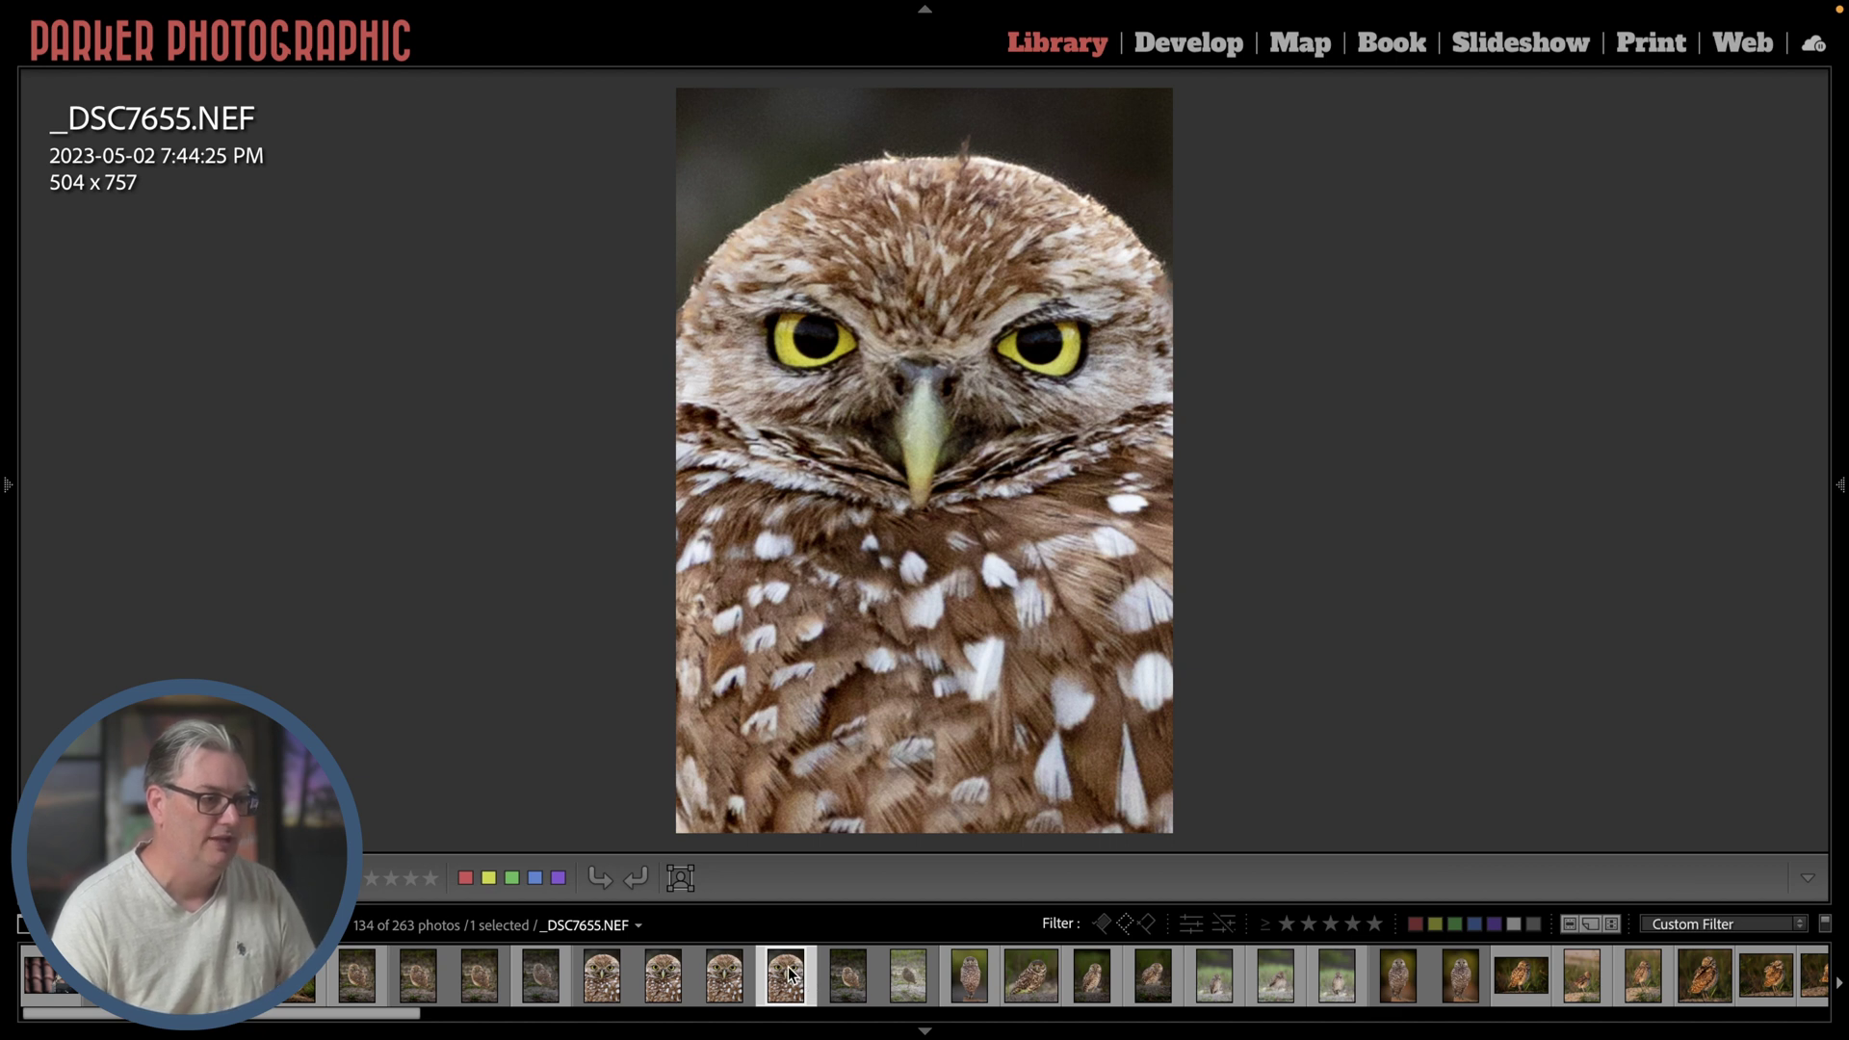
# Edit the crop in Topaz Photo AI as a 16-bit ProPhoto RGB TIFF copy
pyautogui.rightClick(790, 972)
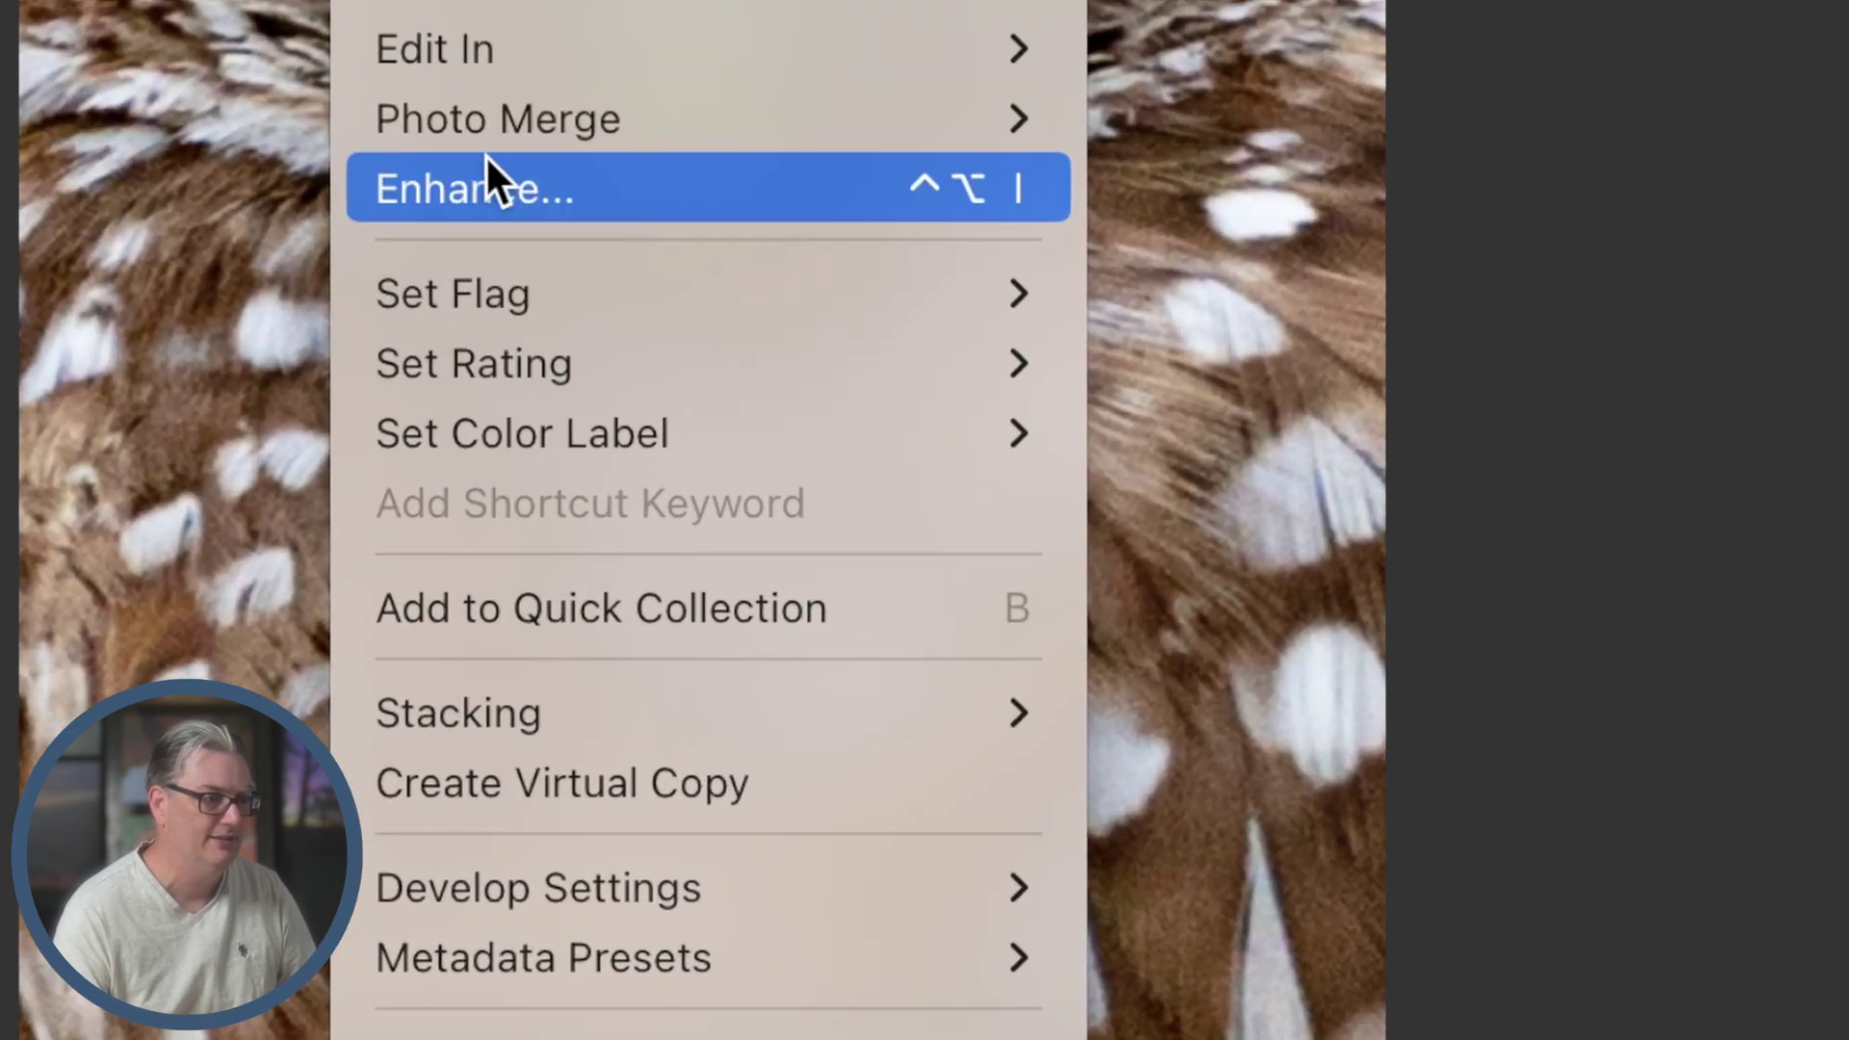
pyautogui.moveTo(843, 437)
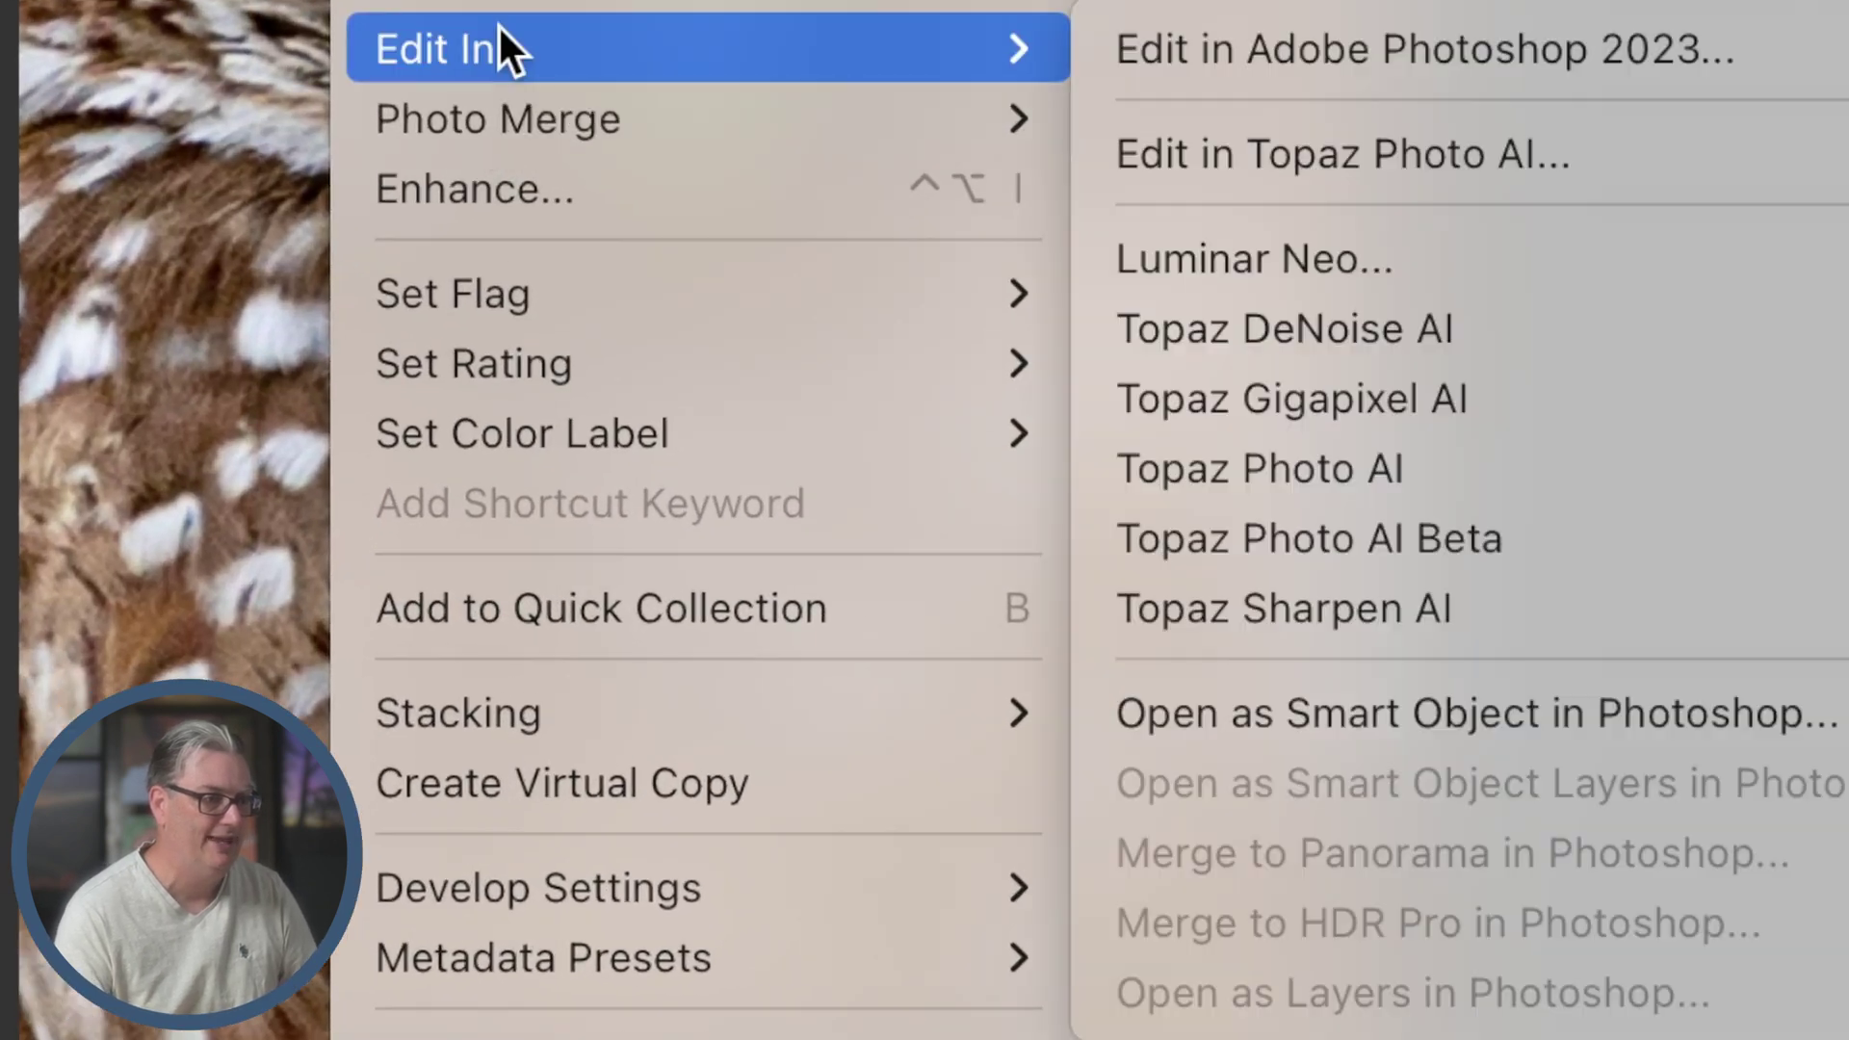
pyautogui.click(1378, 470)
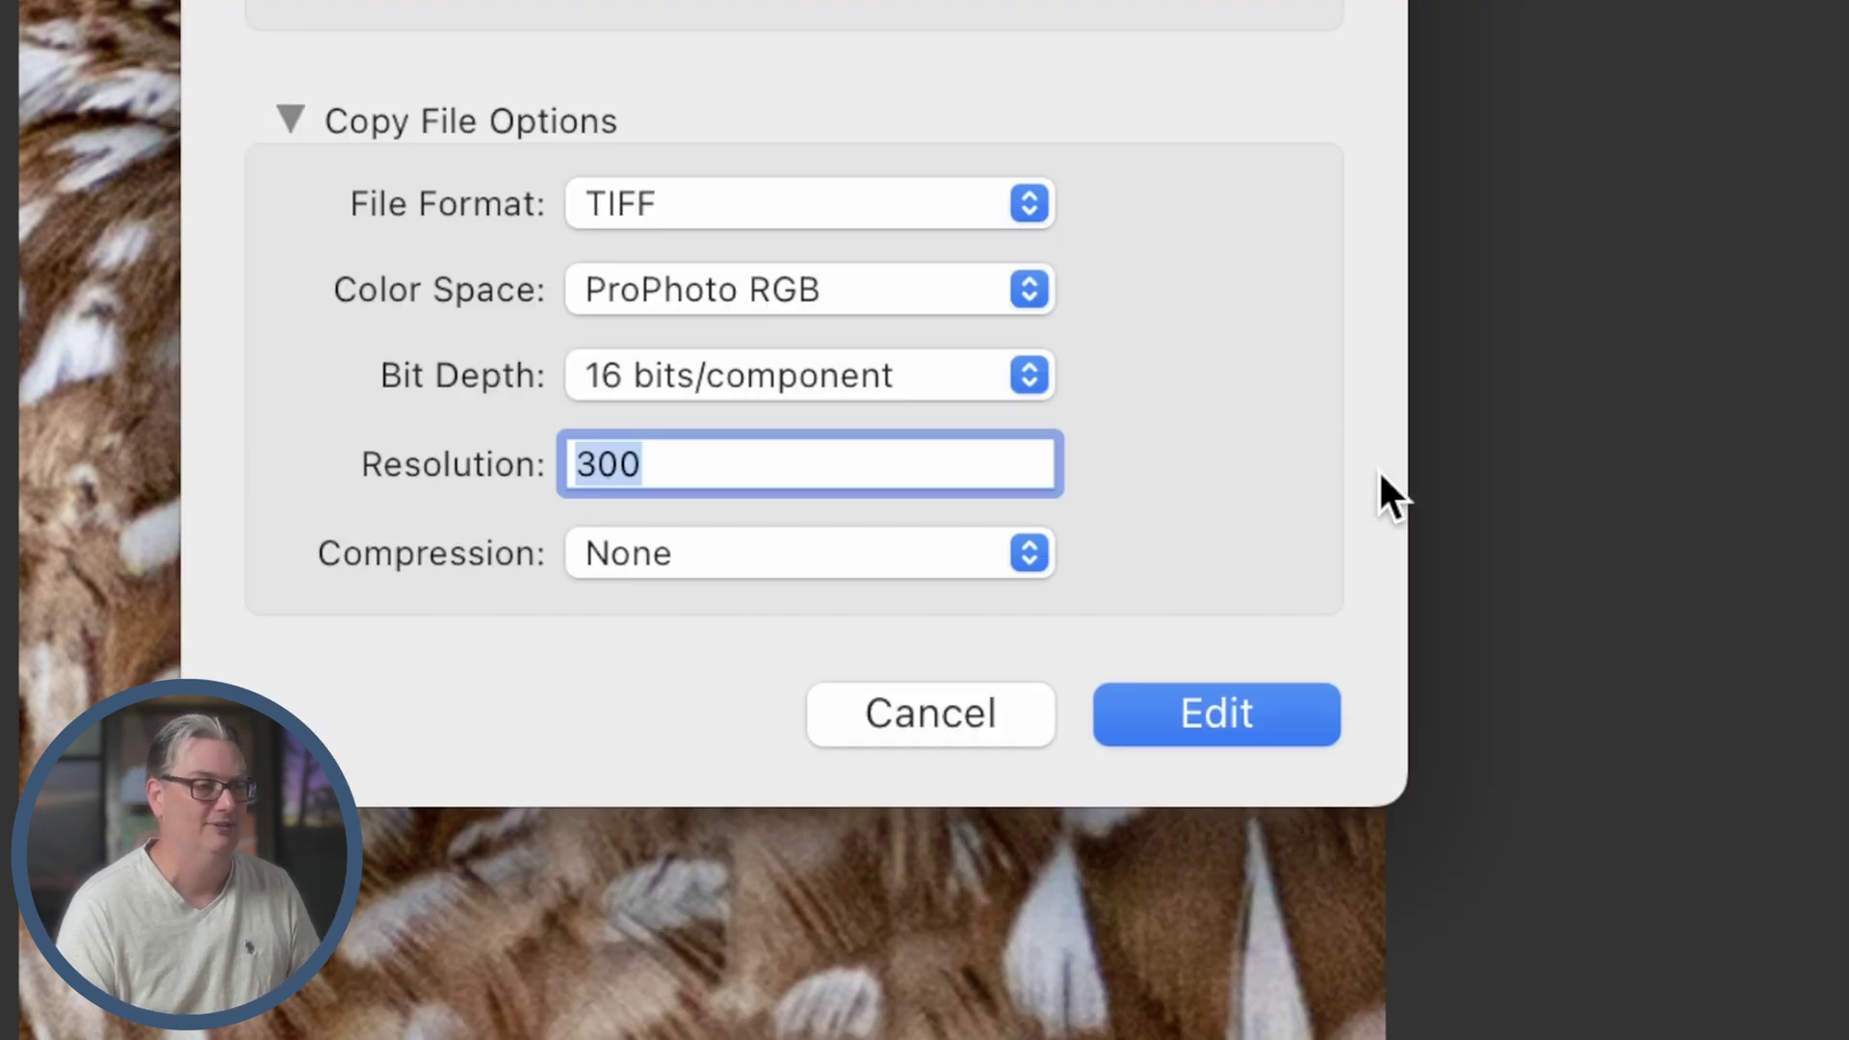
pyautogui.click(1198, 713)
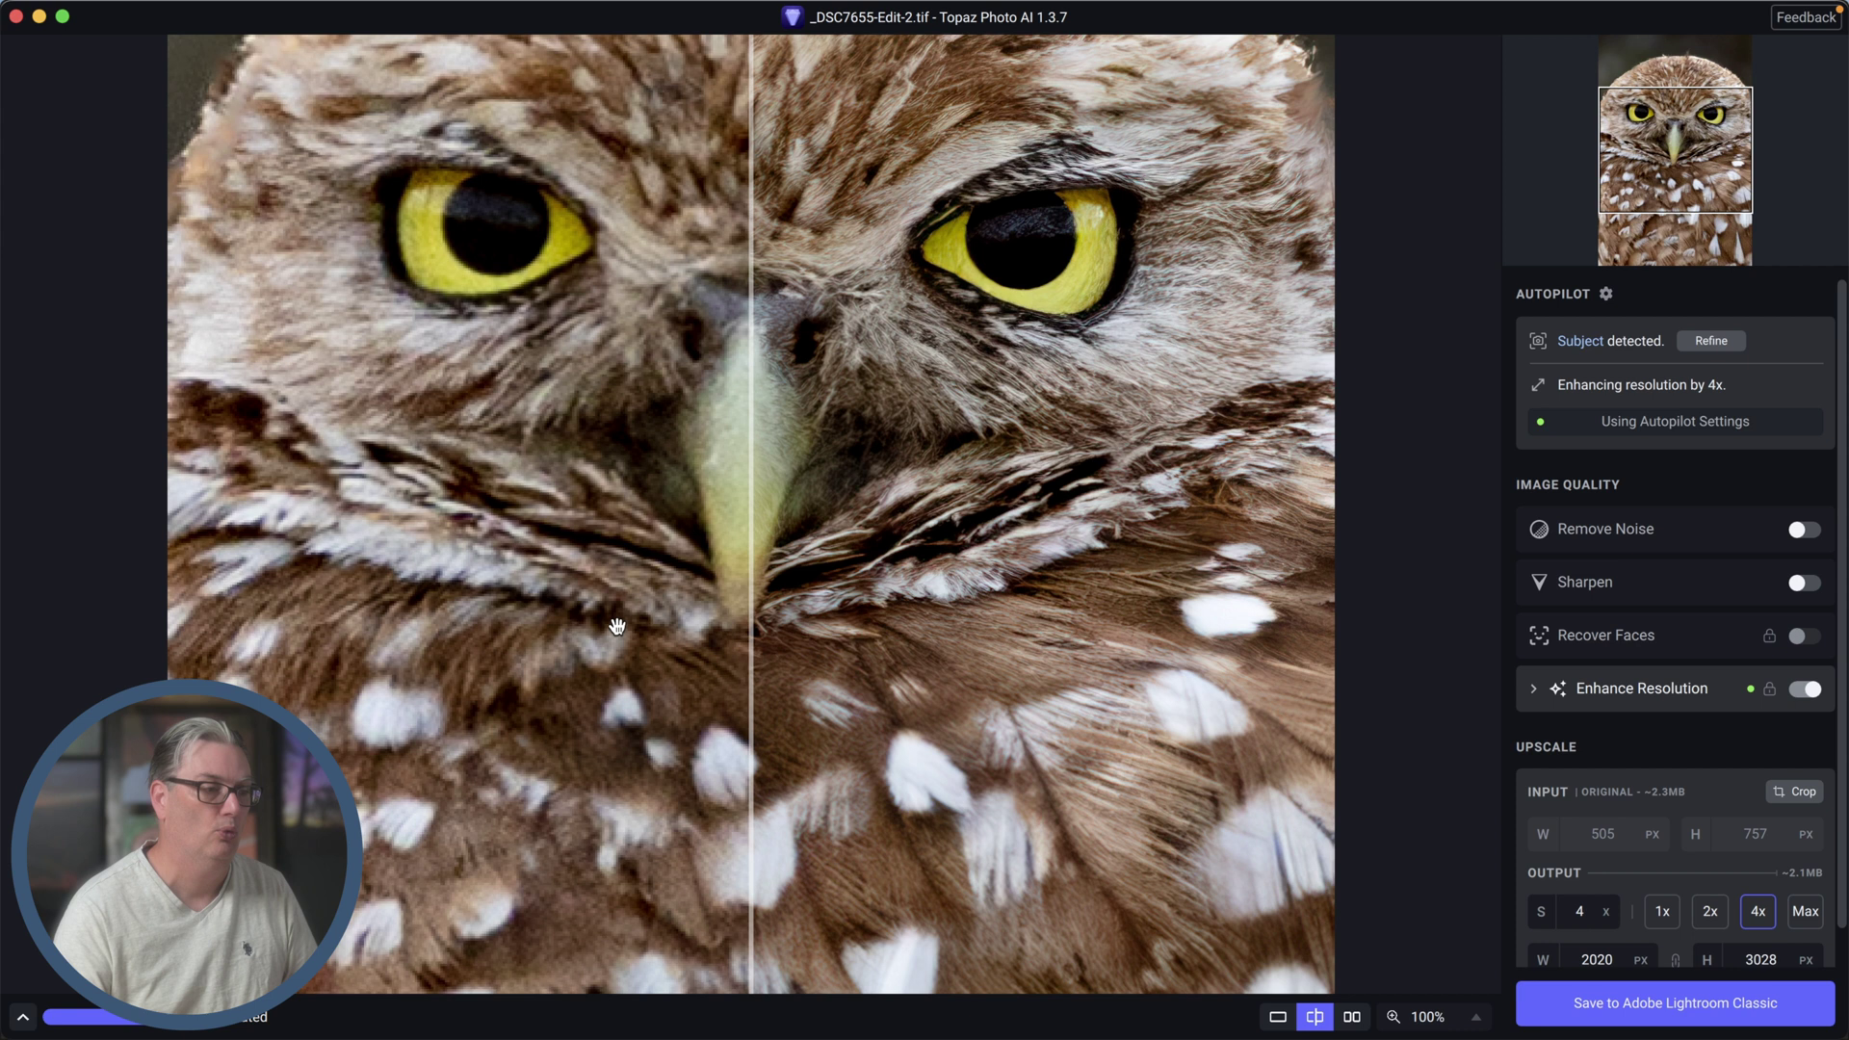
pyautogui.click(376, 1003)
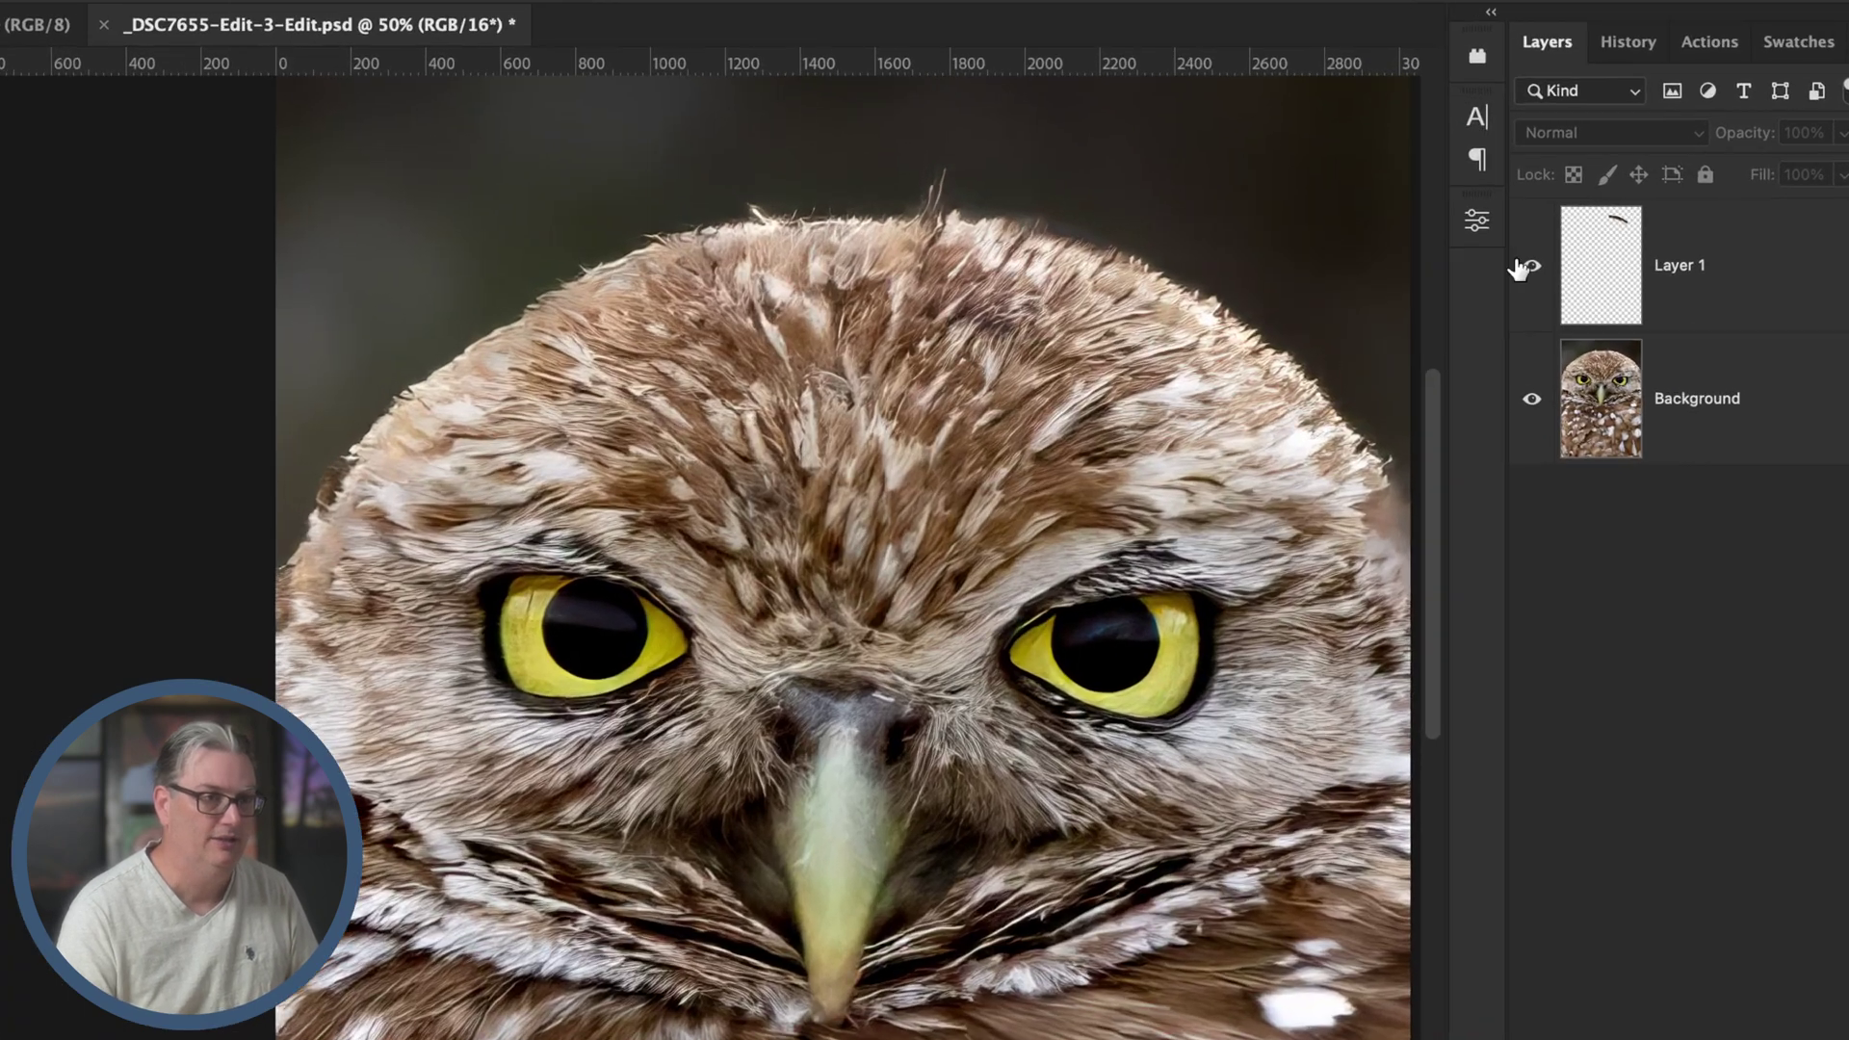
pyautogui.click(1492, 269)
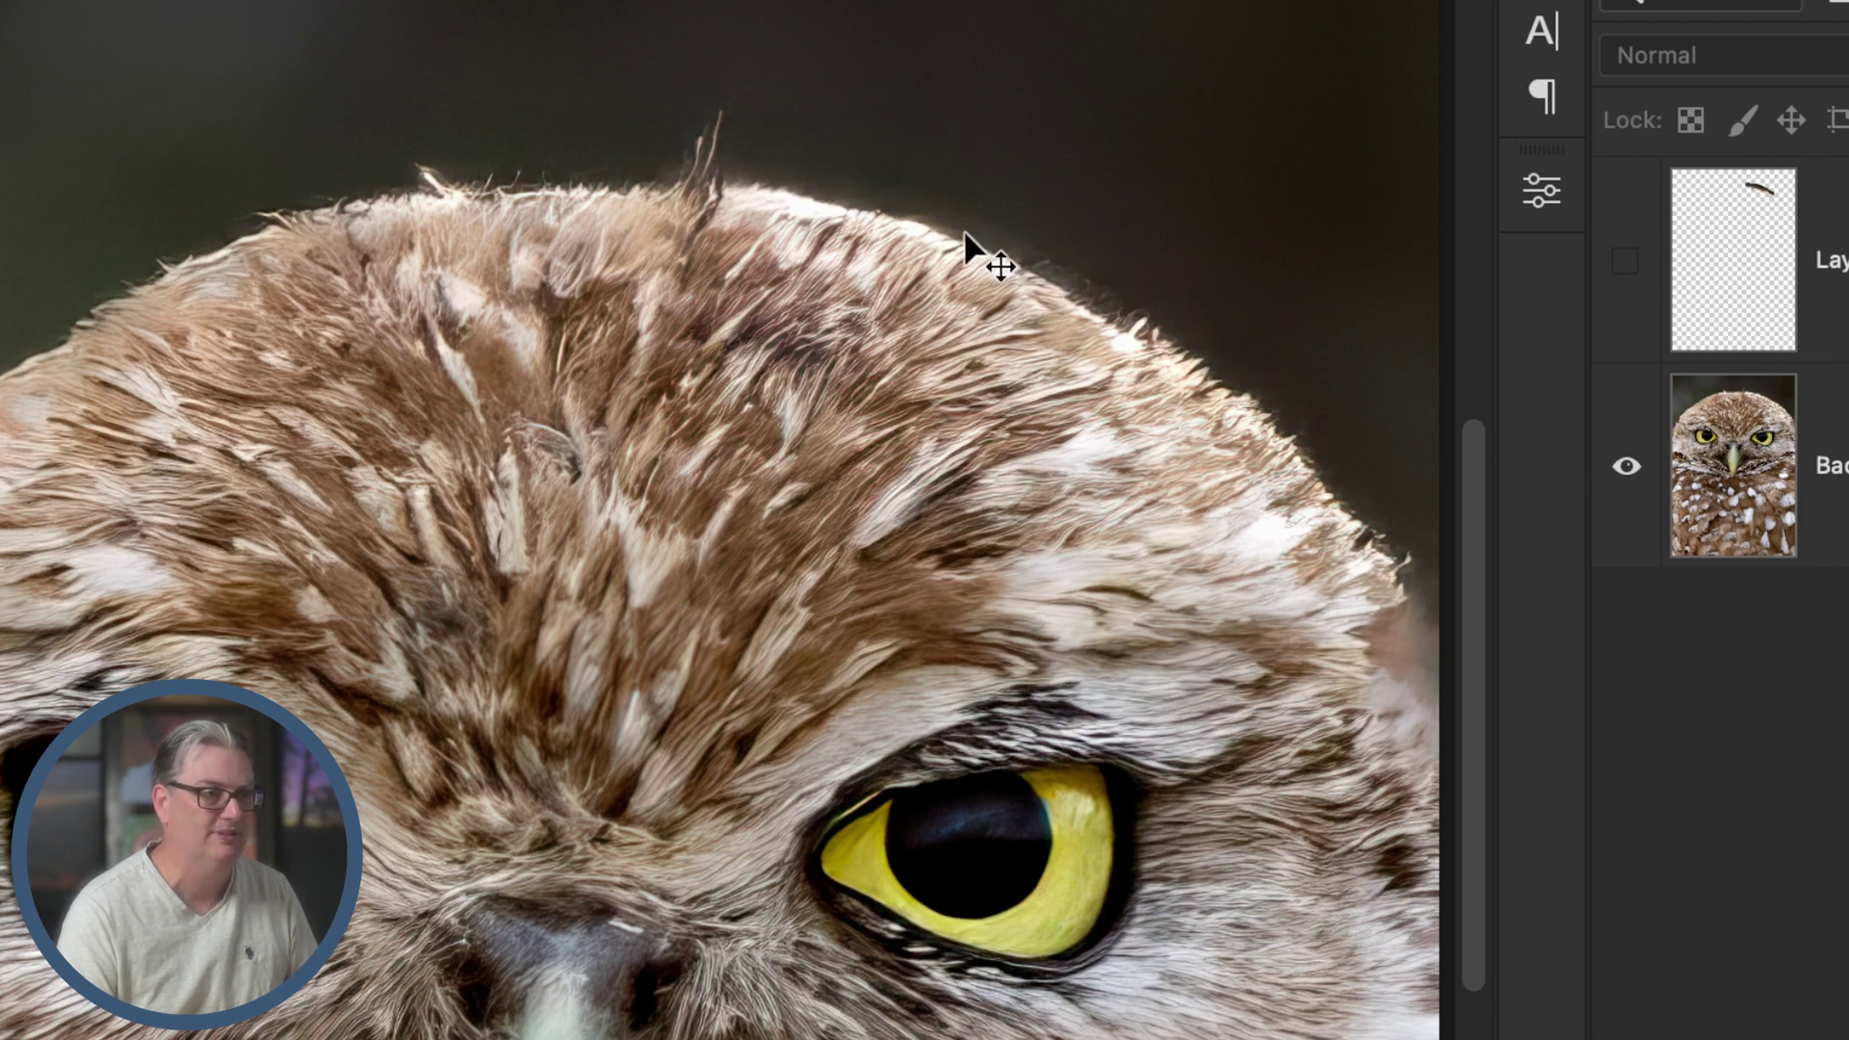
pyautogui.click(1626, 262)
pyautogui.click(1626, 262)
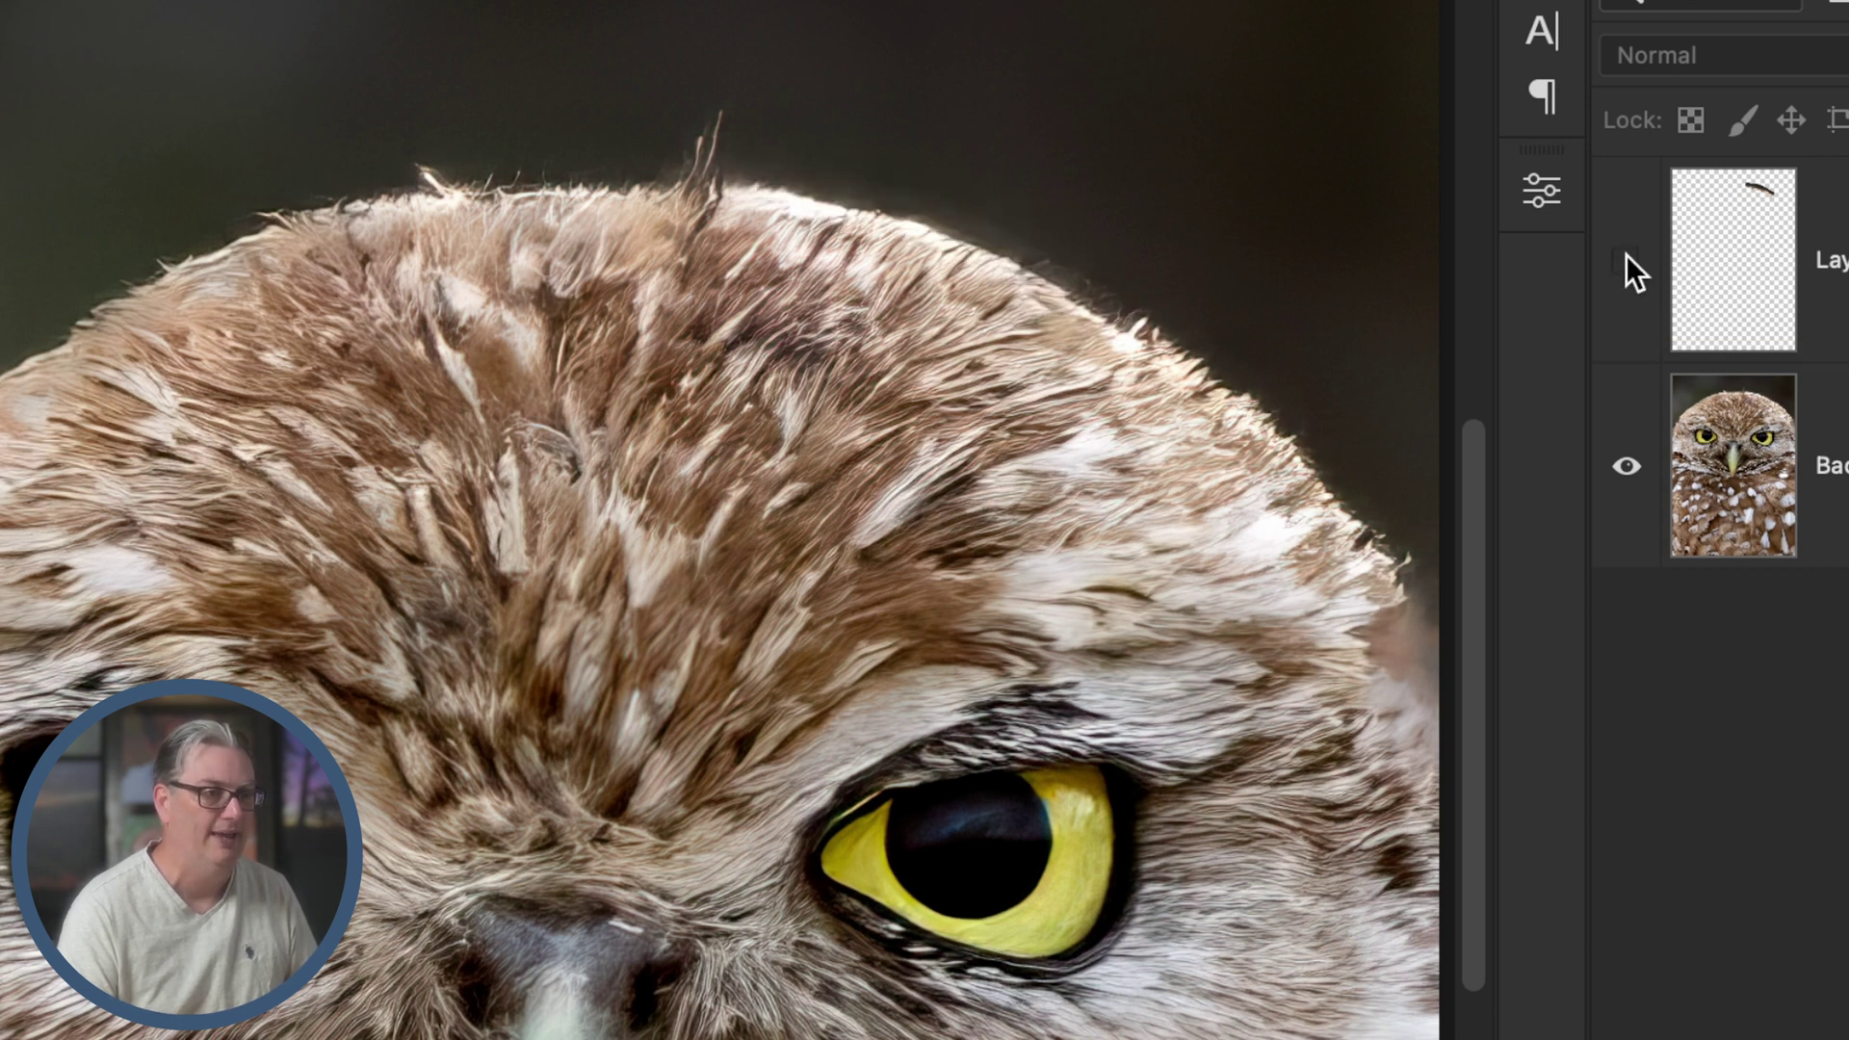
pyautogui.click(1626, 260)
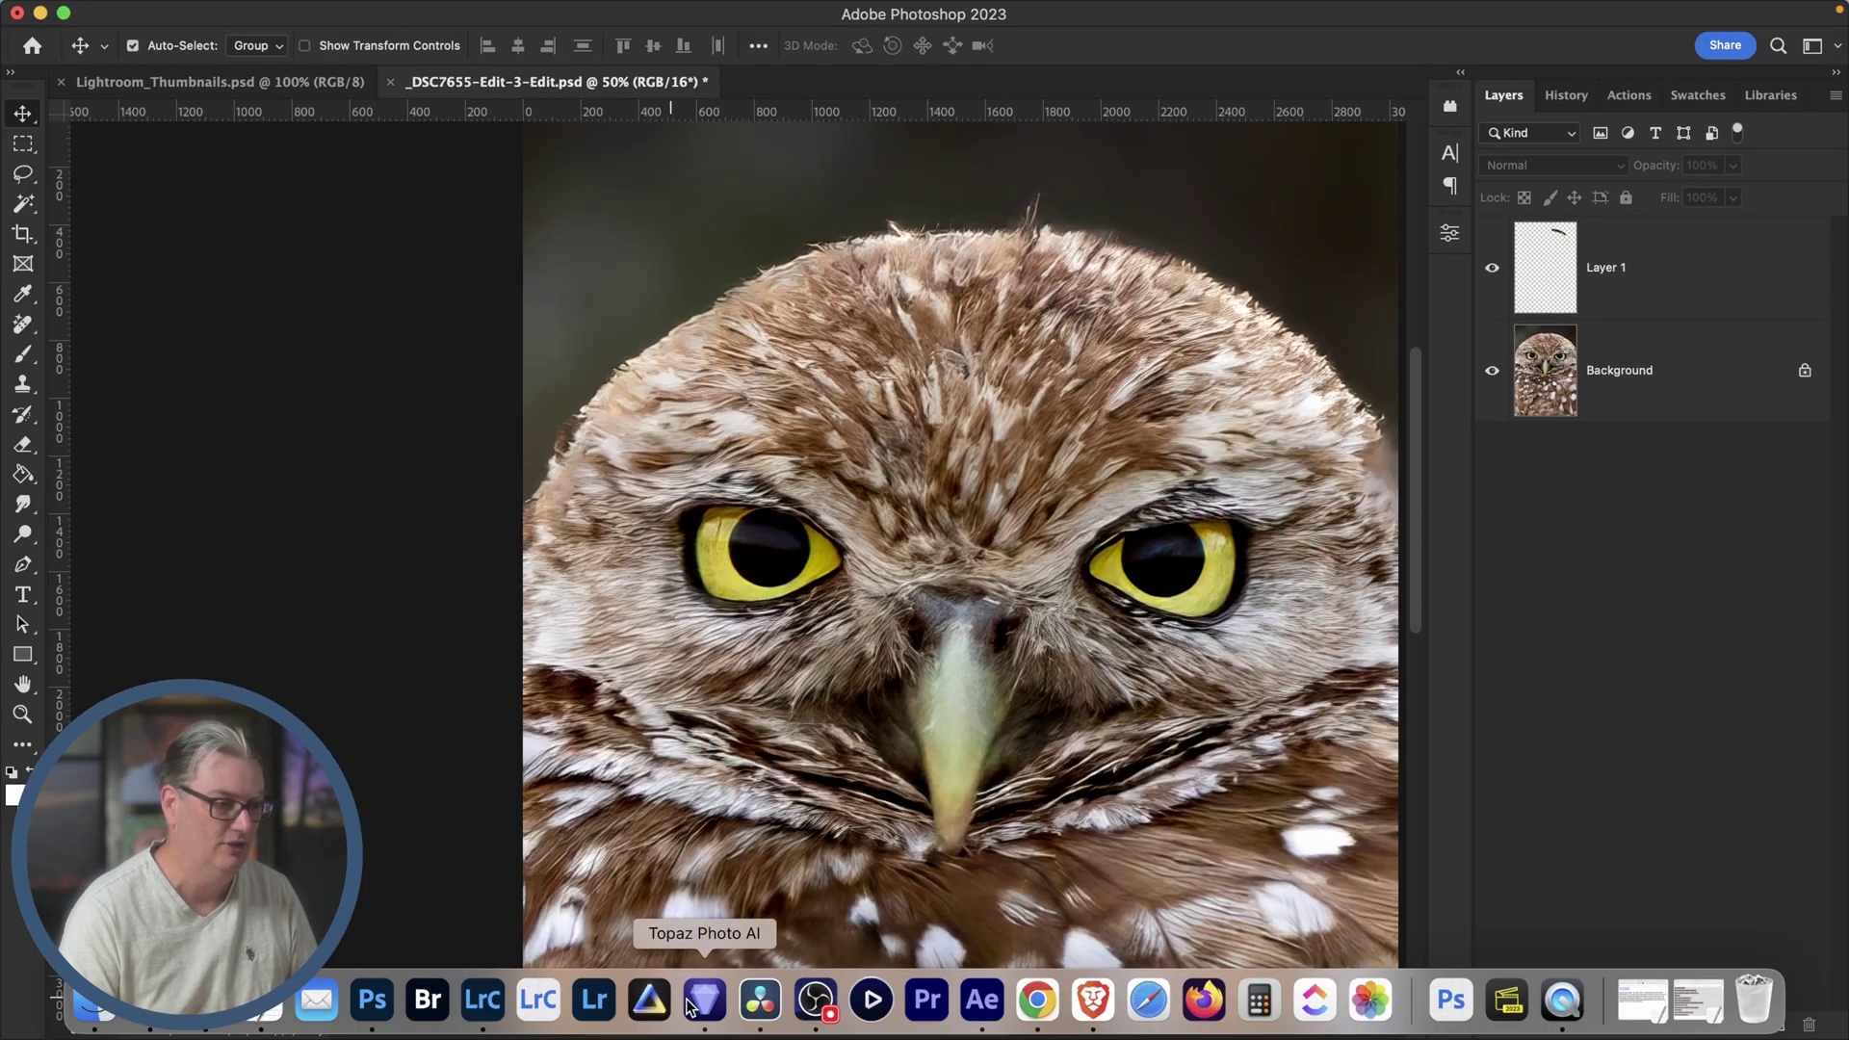
# Zoom the preview to 67% and set Upscale to Max 6x for a 3030 x 4542 px output
pyautogui.click(715, 1004)
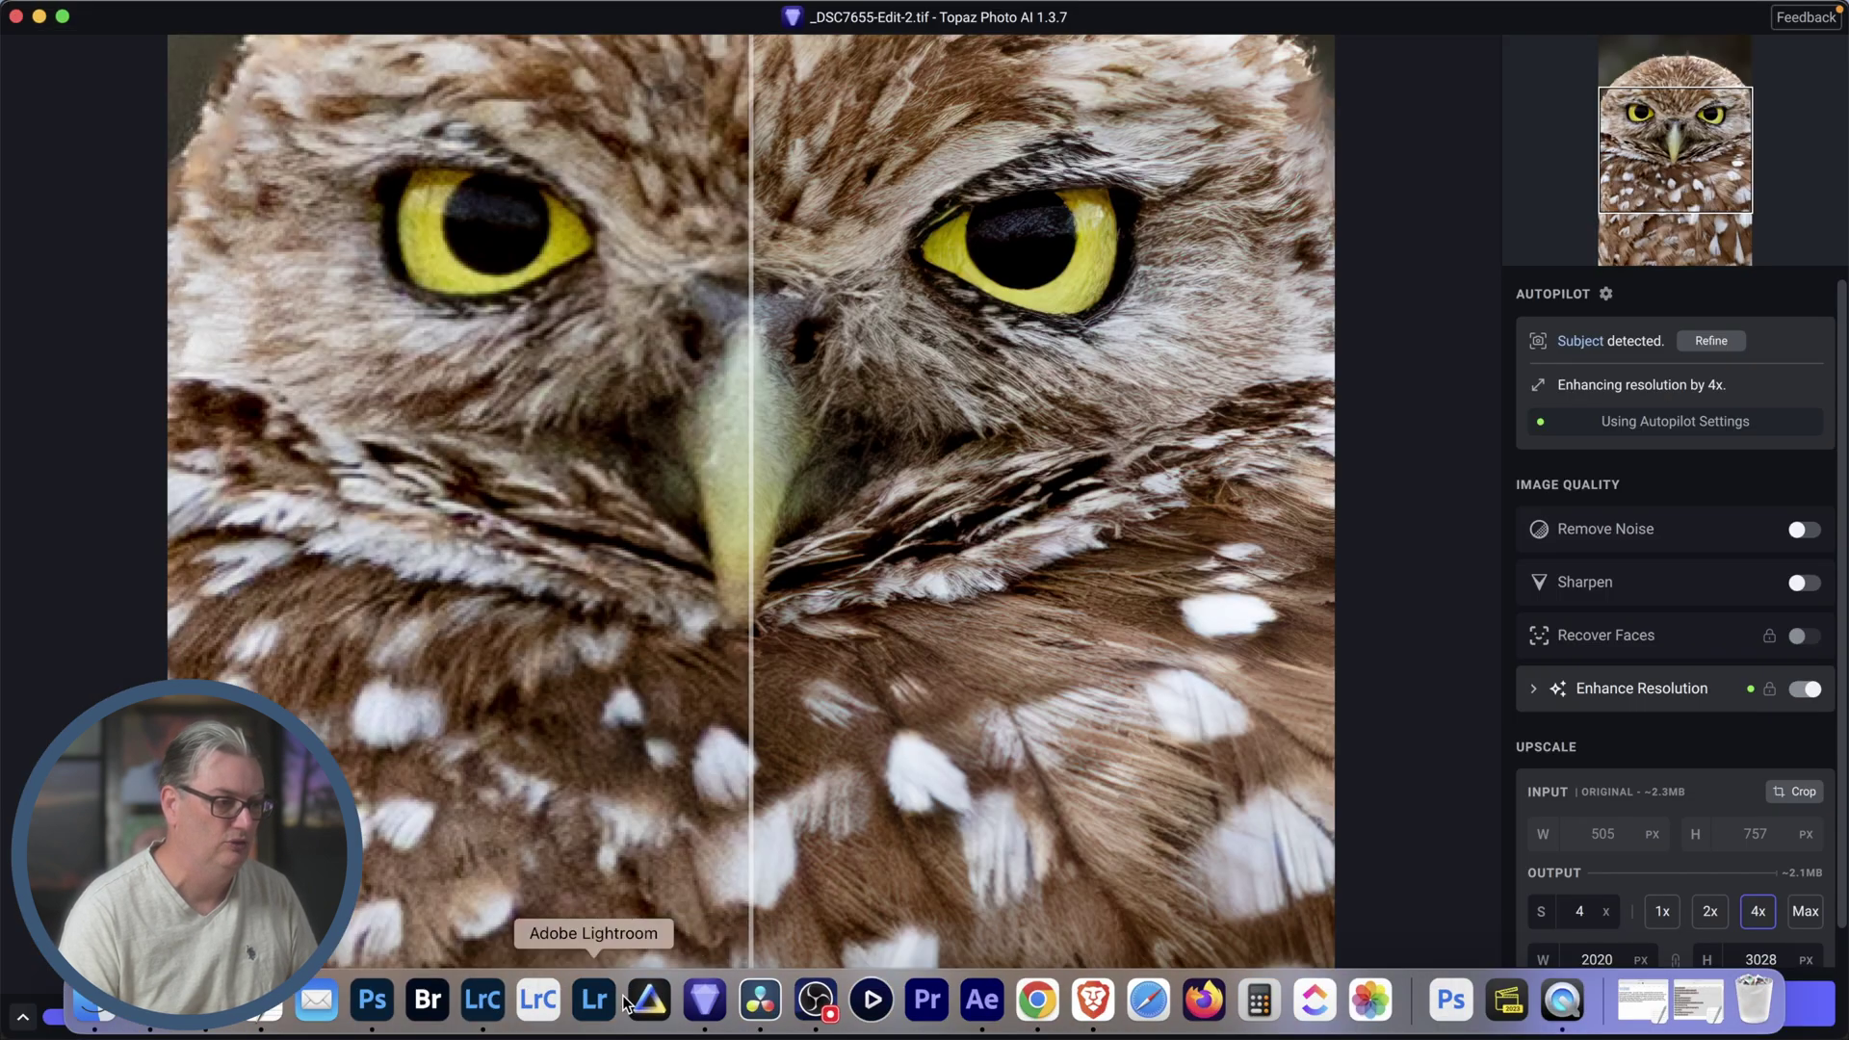
pyautogui.moveTo(892, 320); pyautogui.dragTo(892, 563)
pyautogui.press('super+minus')
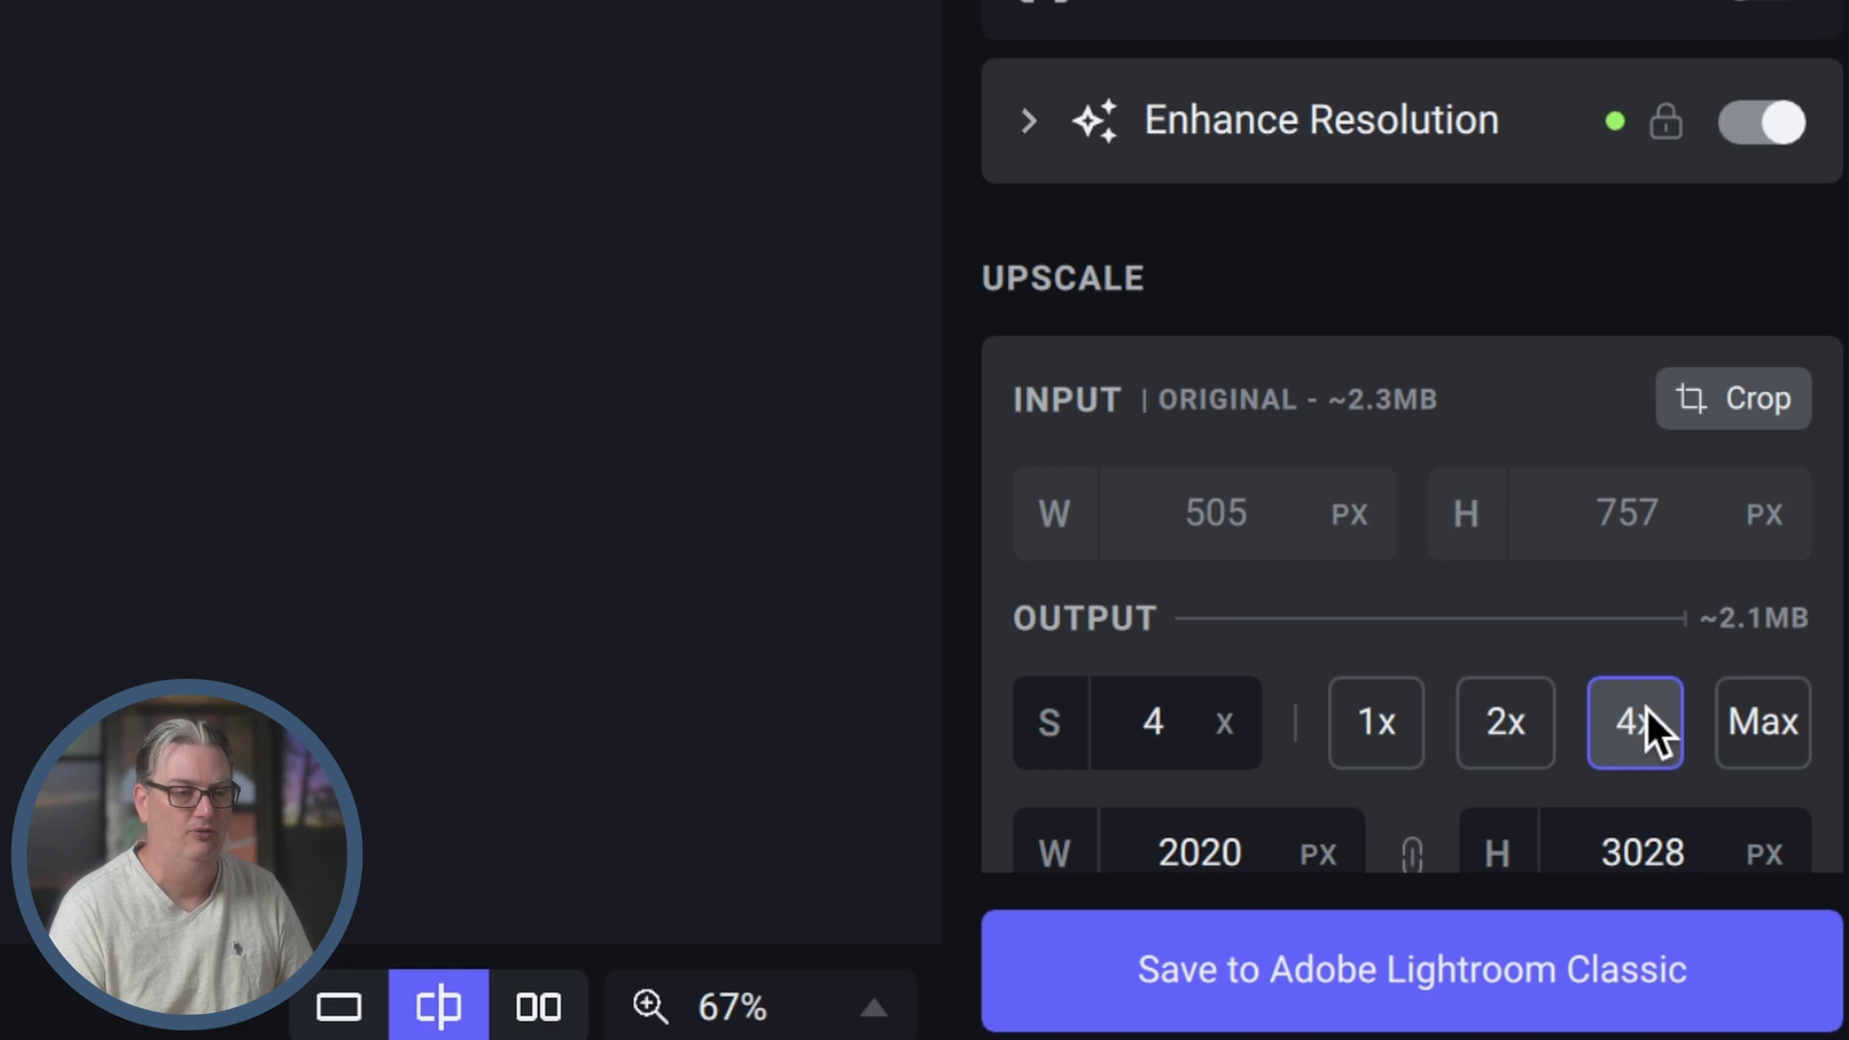
pyautogui.click(1772, 717)
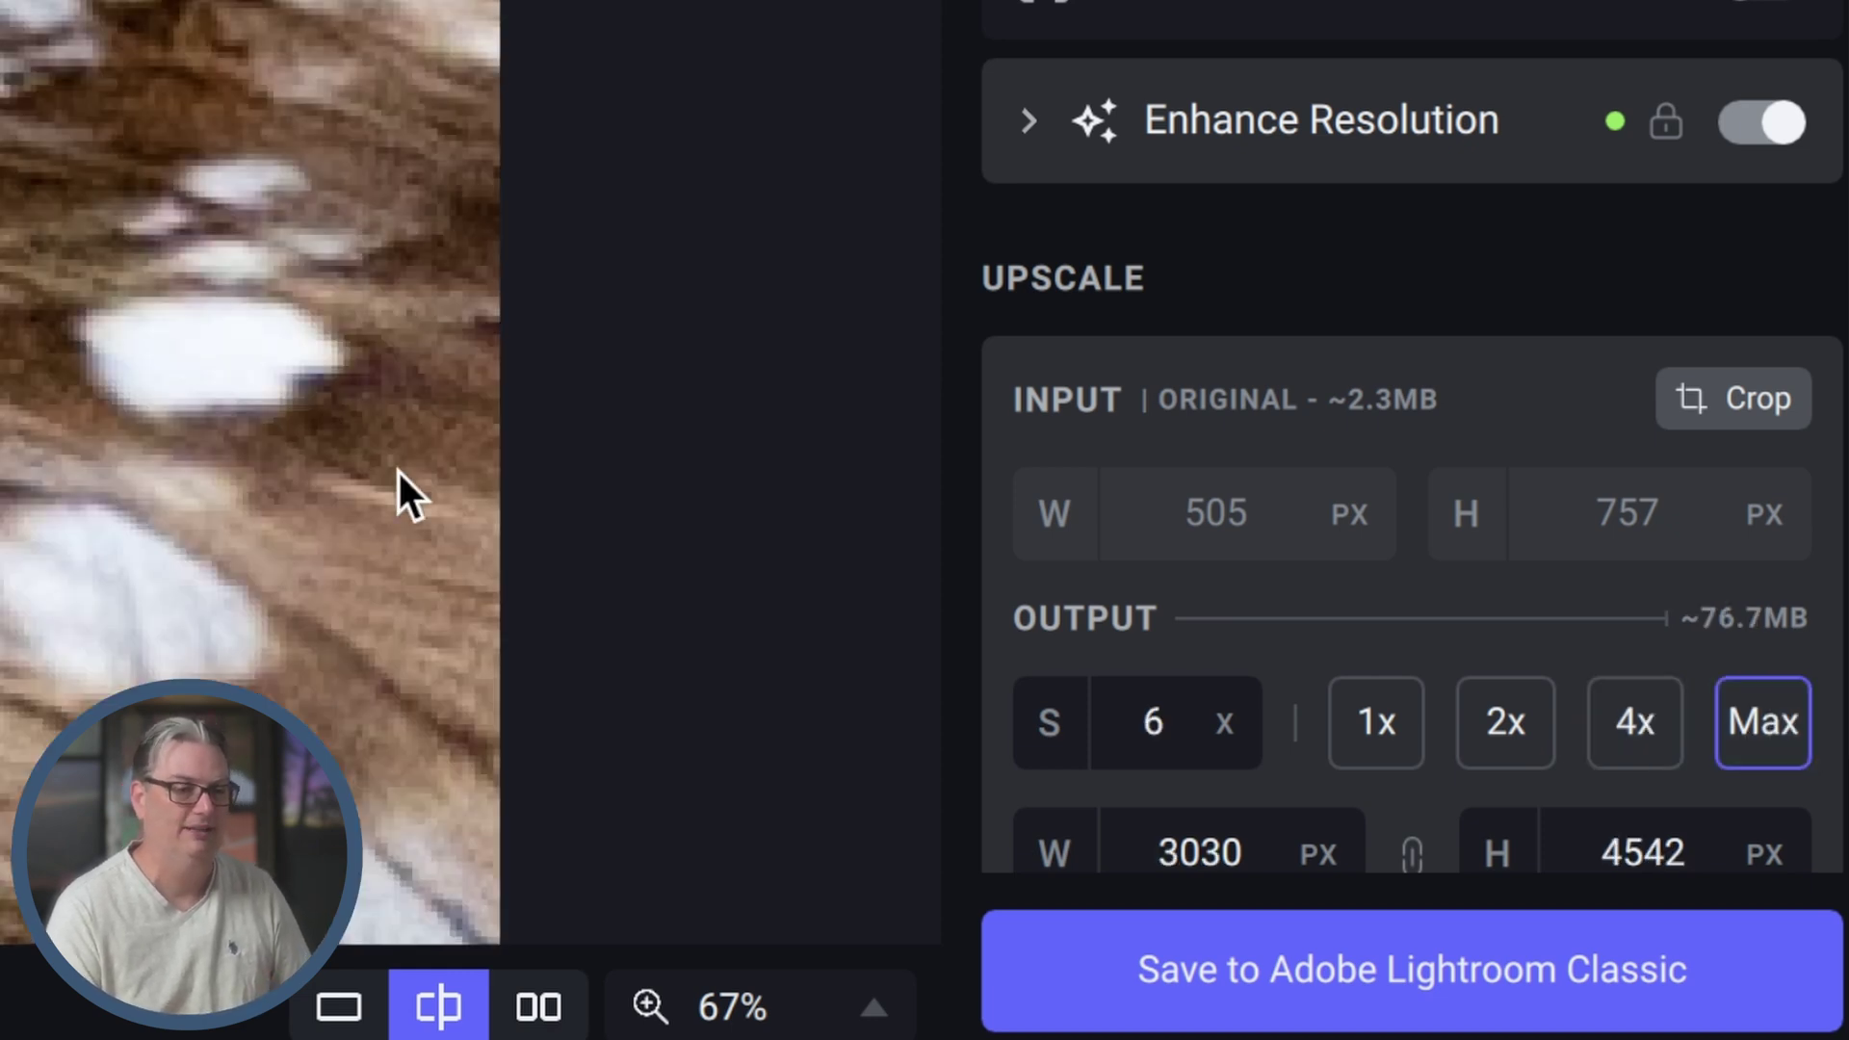
pyautogui.scroll(-1, 331, 505)
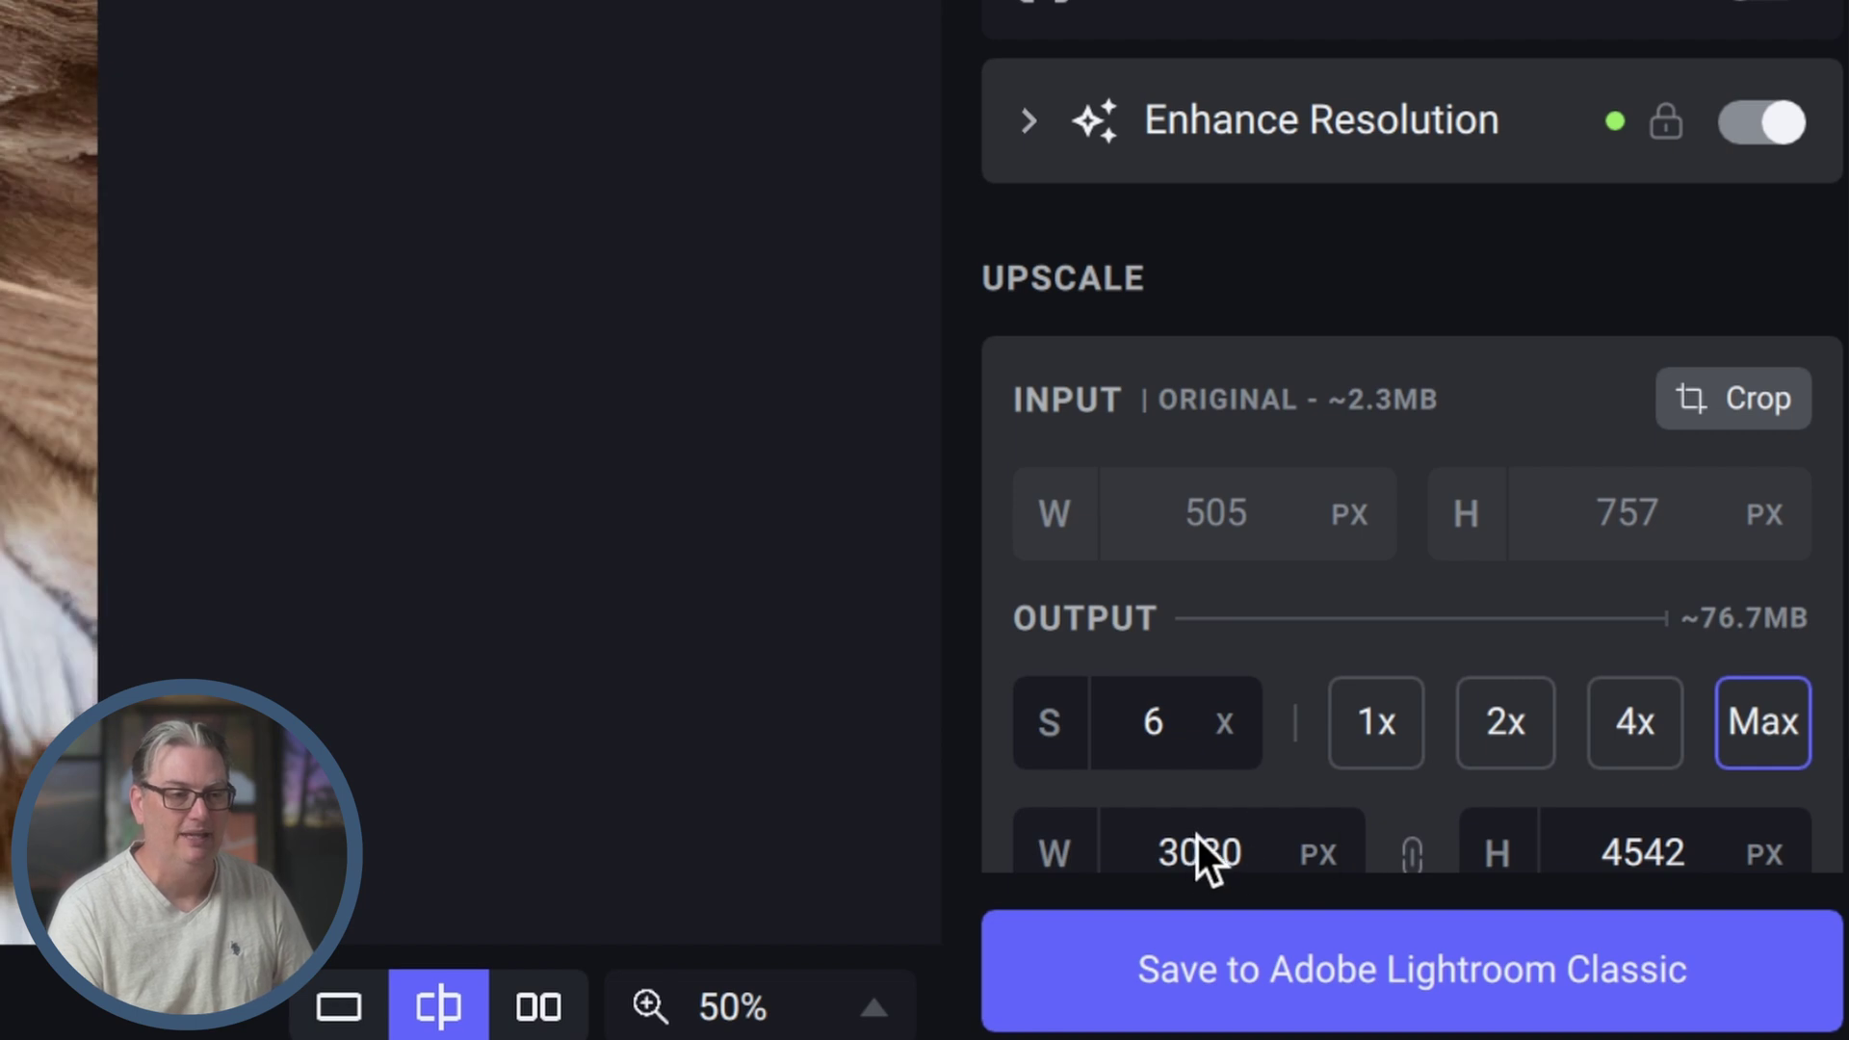
pyautogui.scroll(-1, 1612, 836)
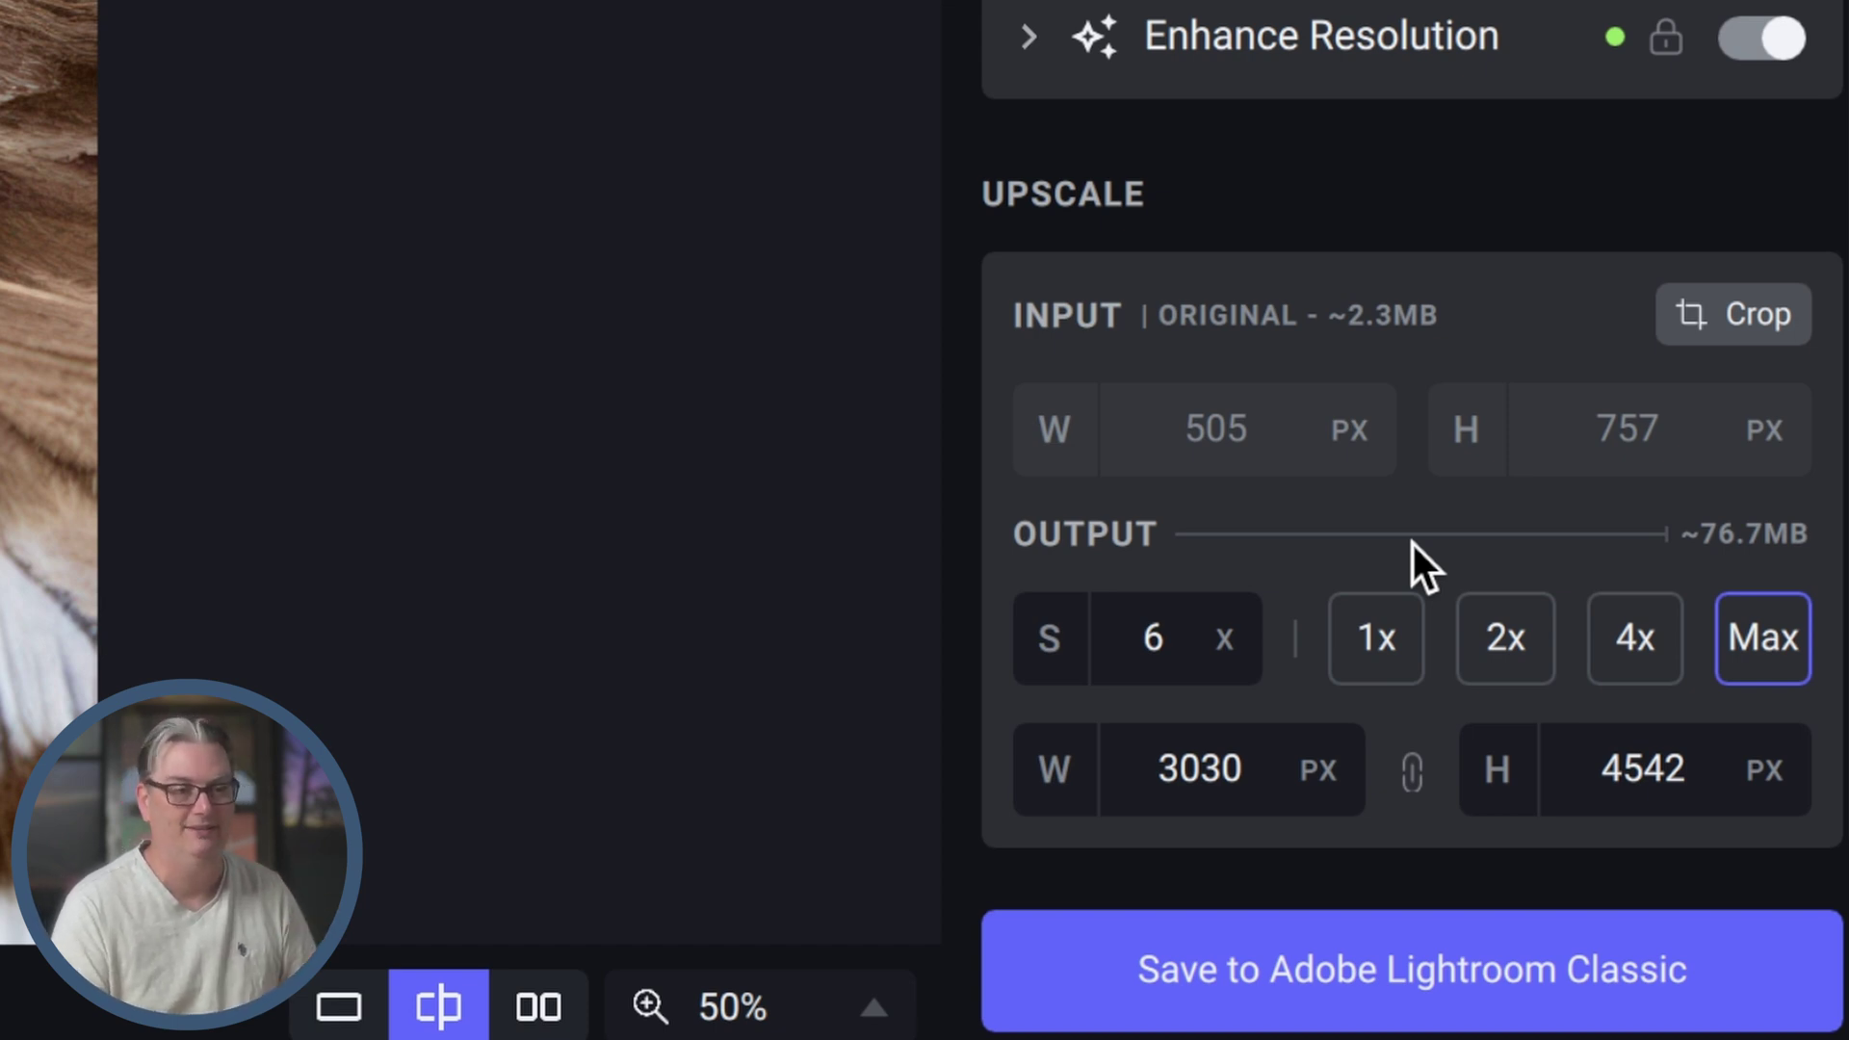
pyautogui.scroll(2, 1412, 545)
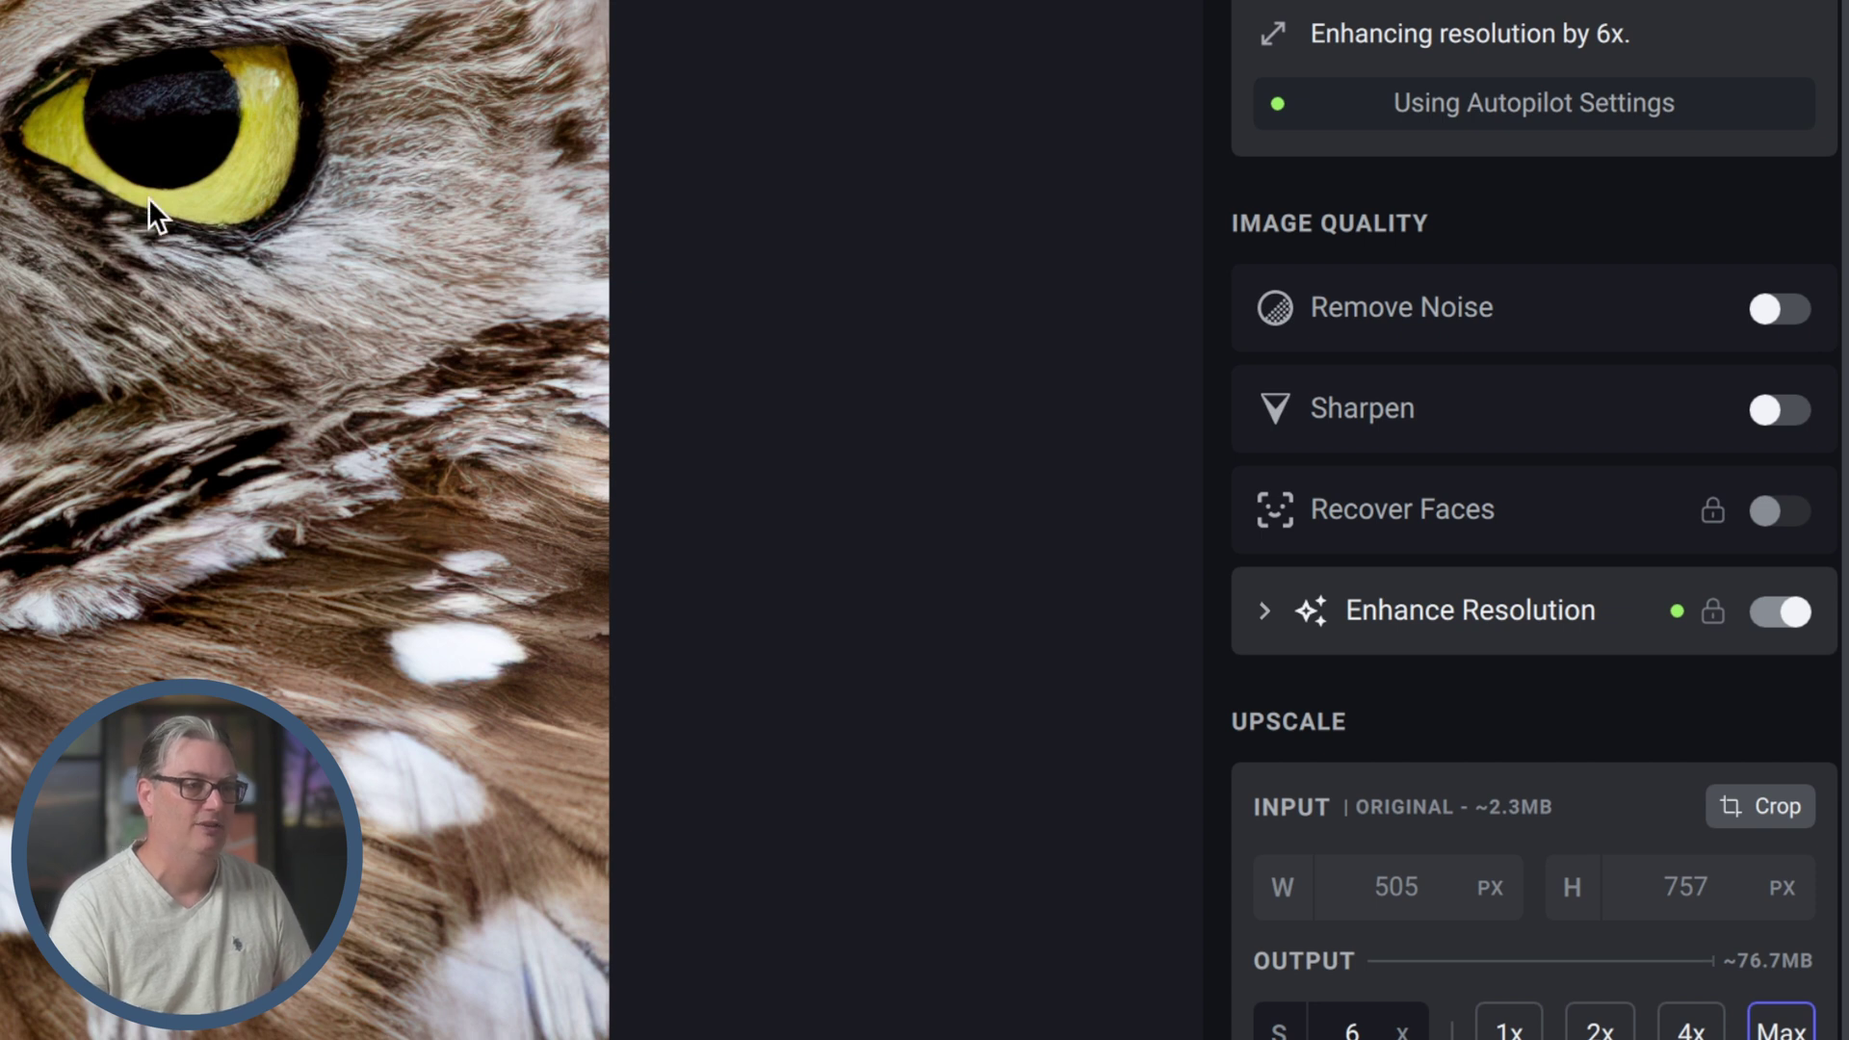
# Enable Remove Noise (Normal v2), check the split view, and save the render to Lightroom Classic
pyautogui.click(1779, 305)
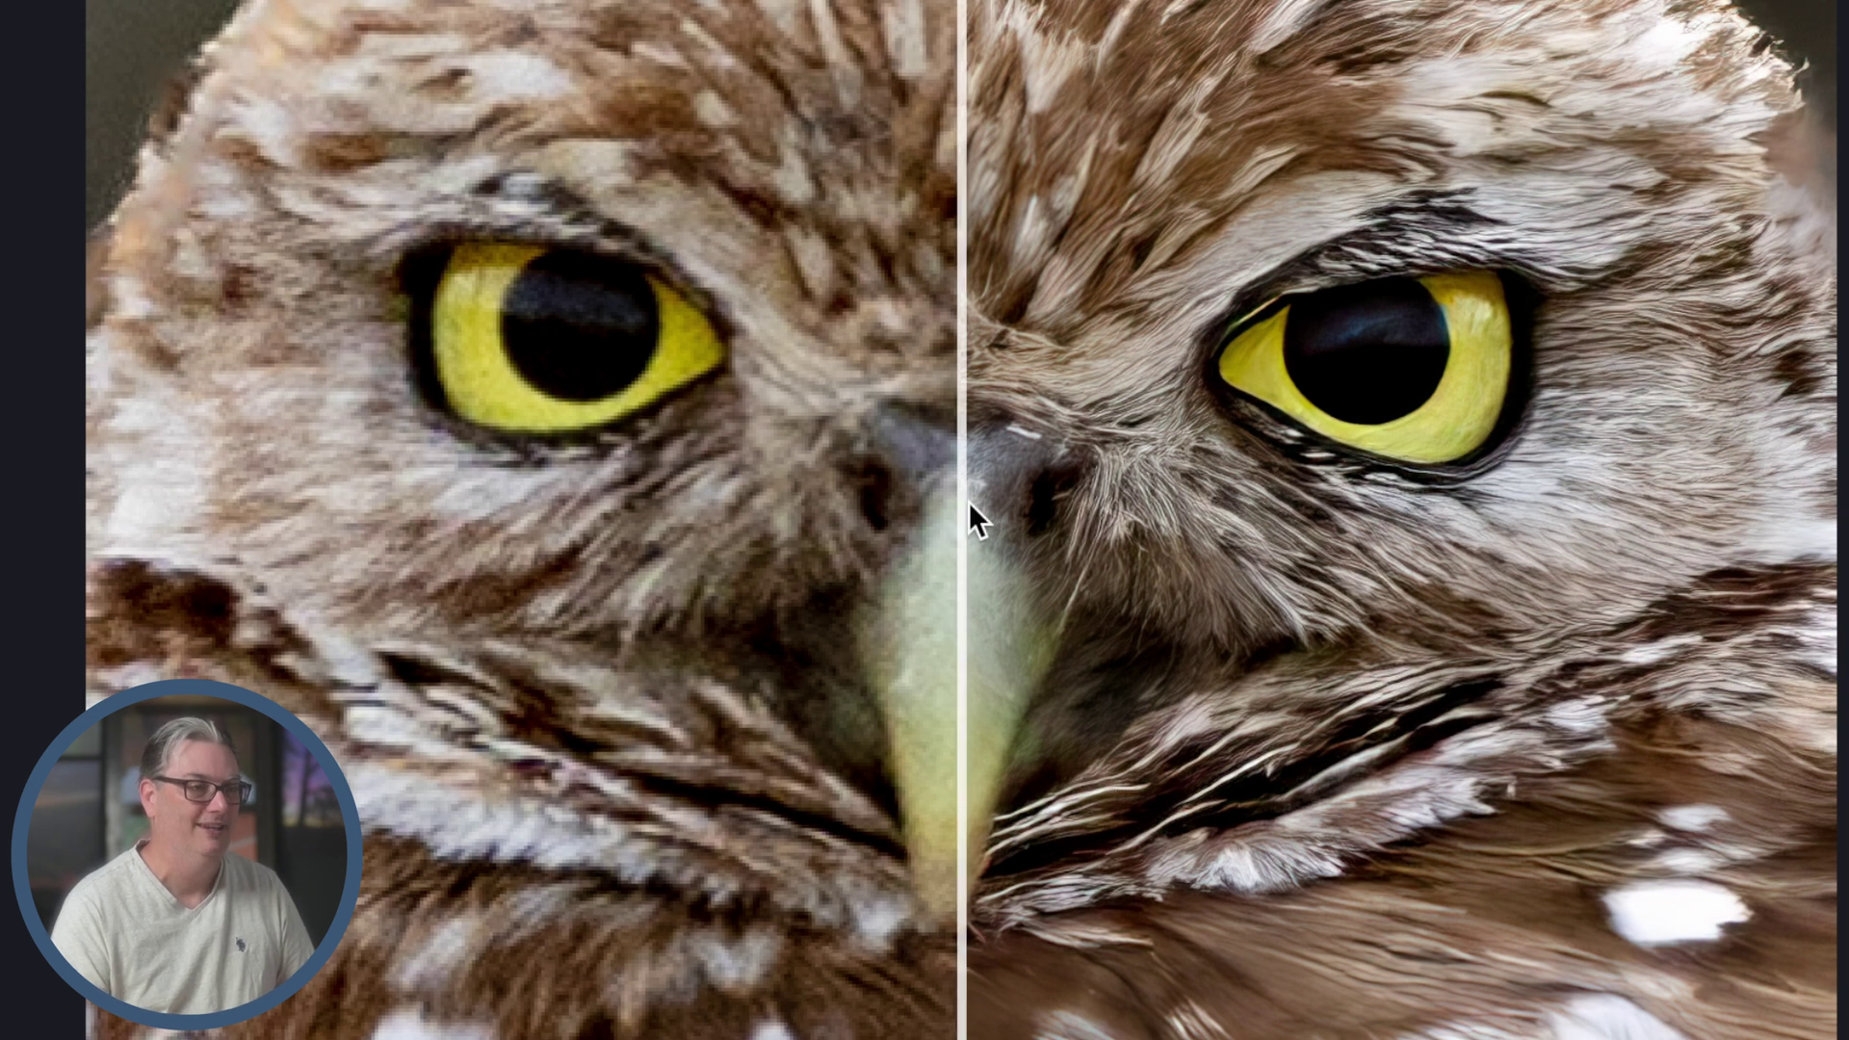
pyautogui.moveTo(959, 505); pyautogui.dragTo(125, 558)
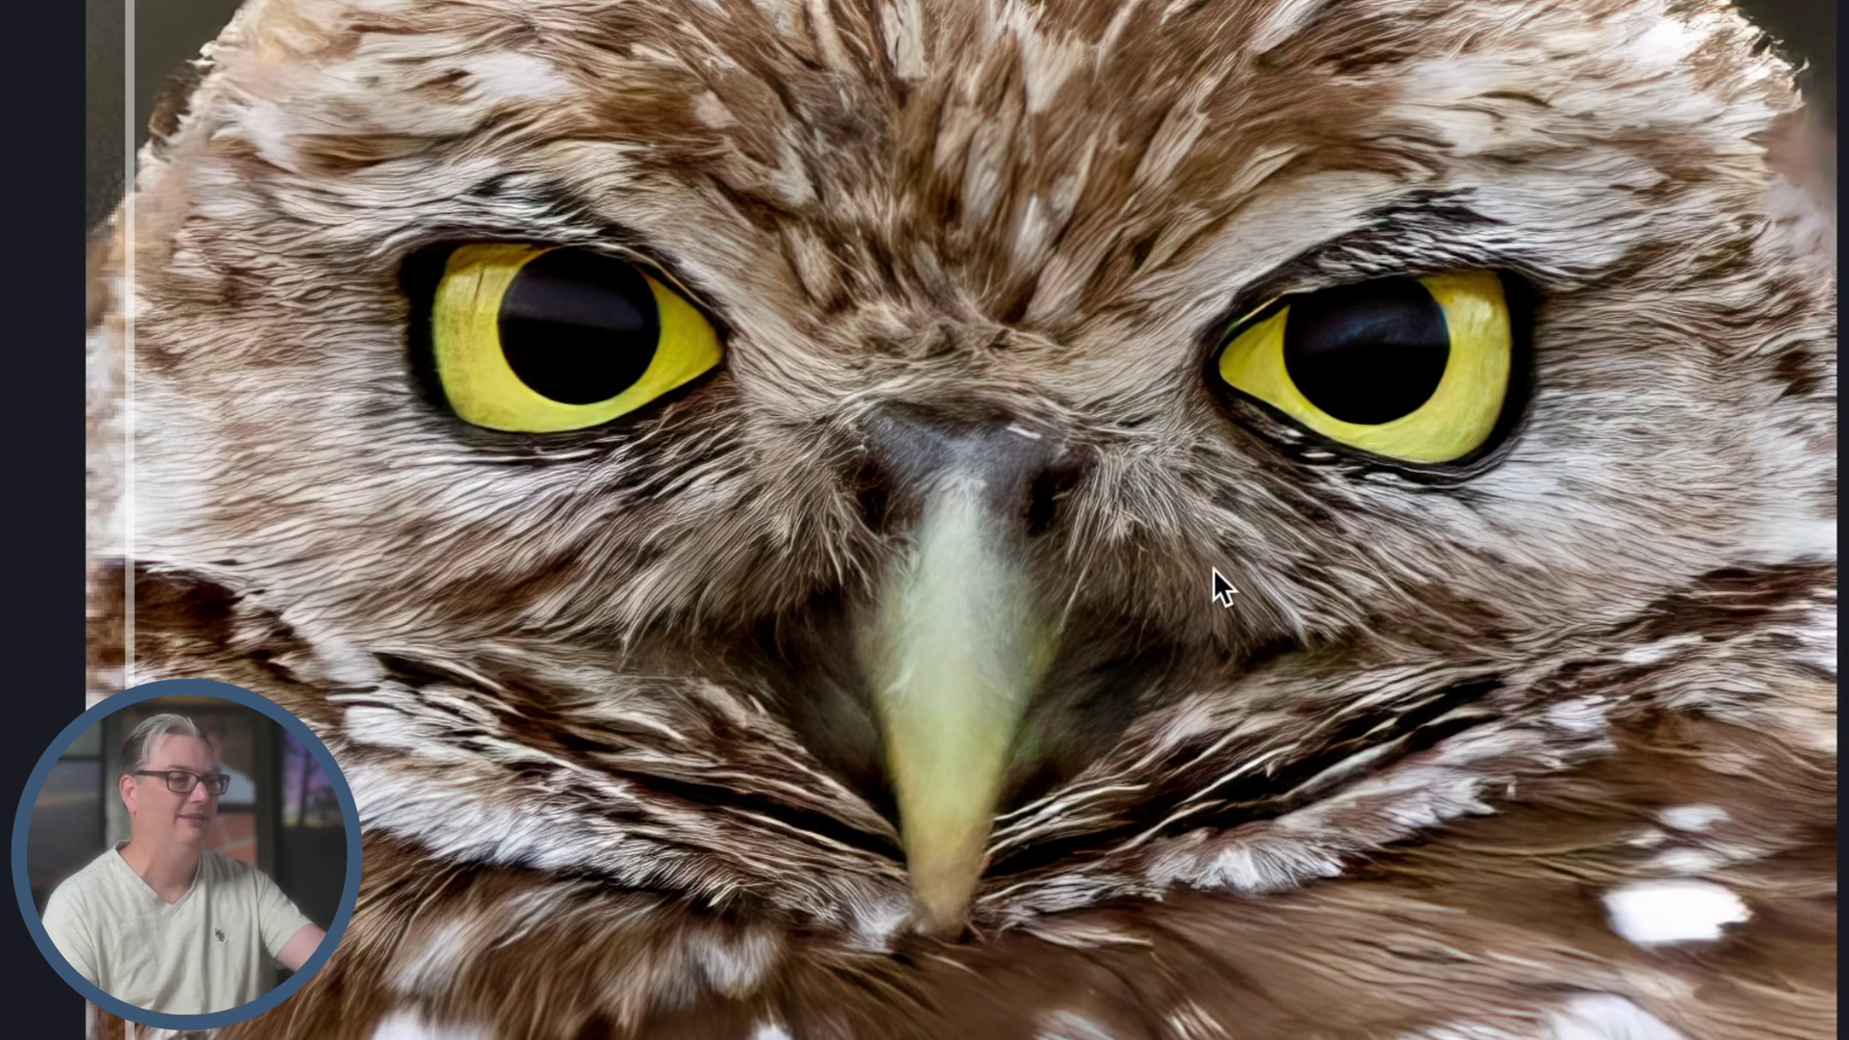
pyautogui.moveTo(1215, 566); pyautogui.dragTo(1215, 1004)
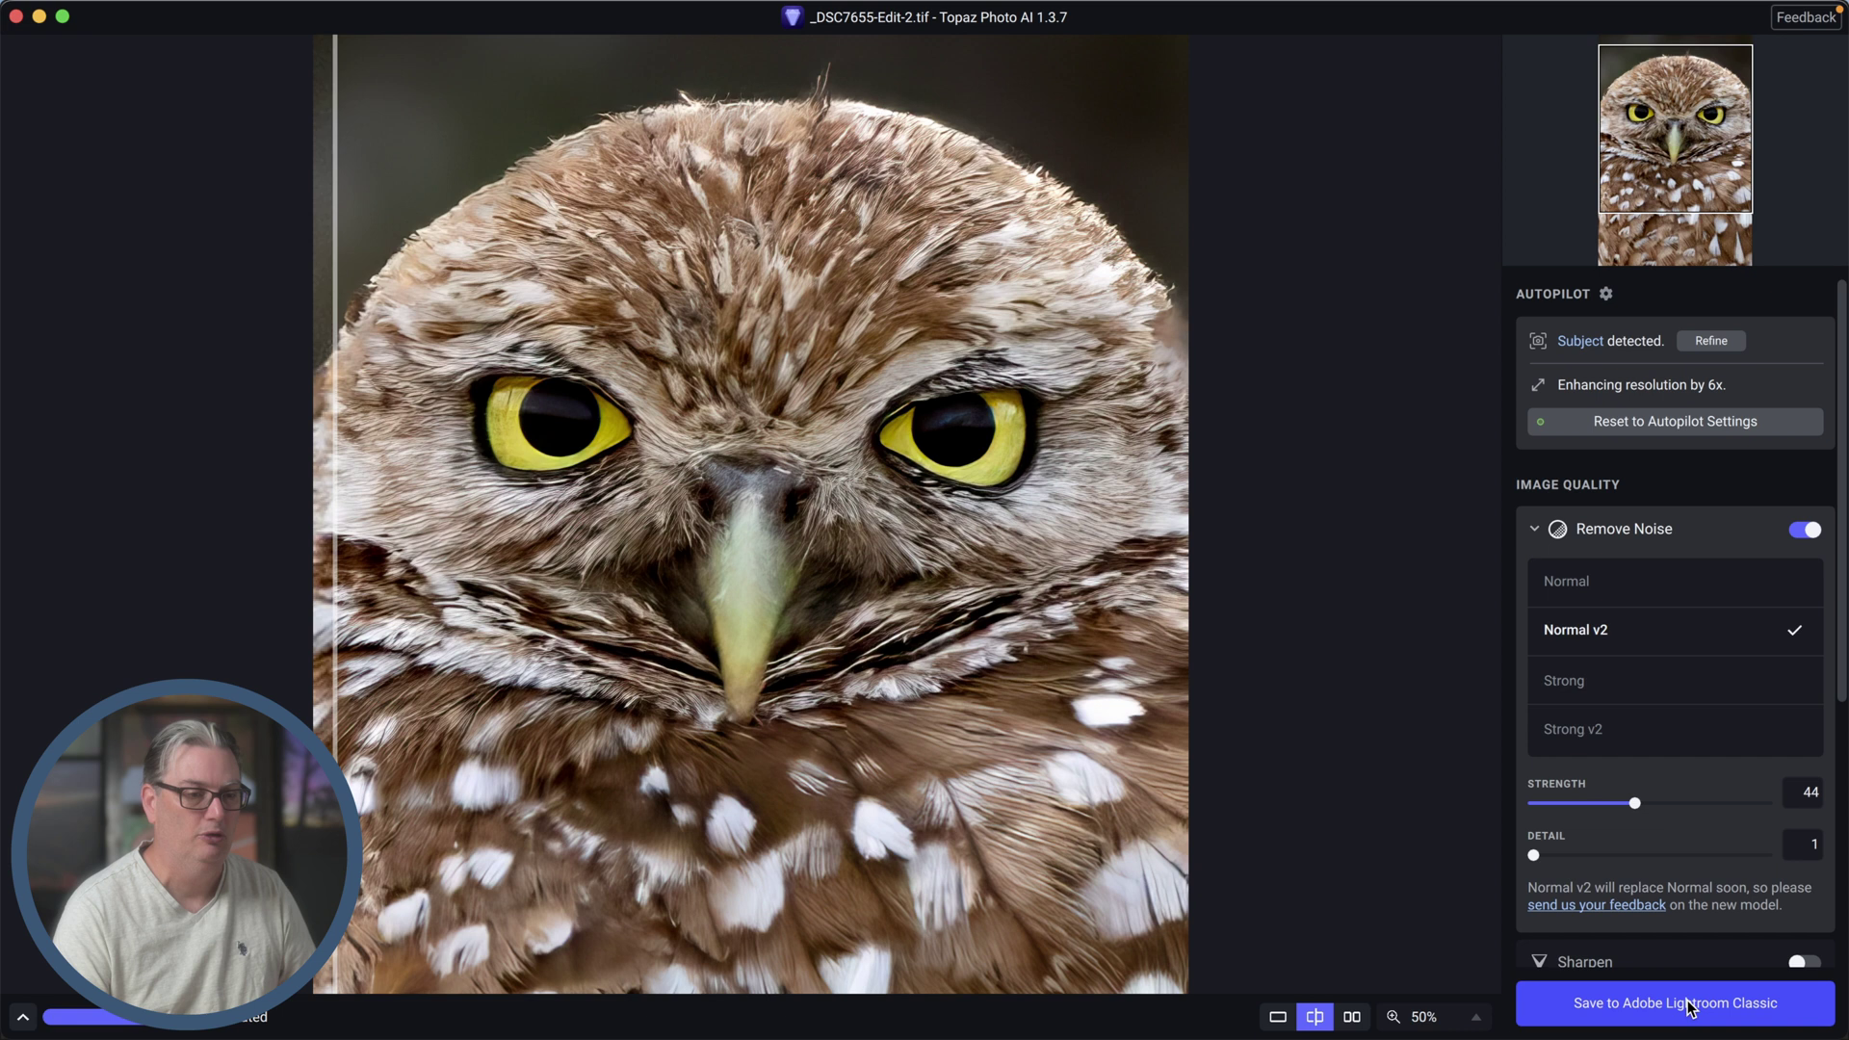
pyautogui.click(1687, 1004)
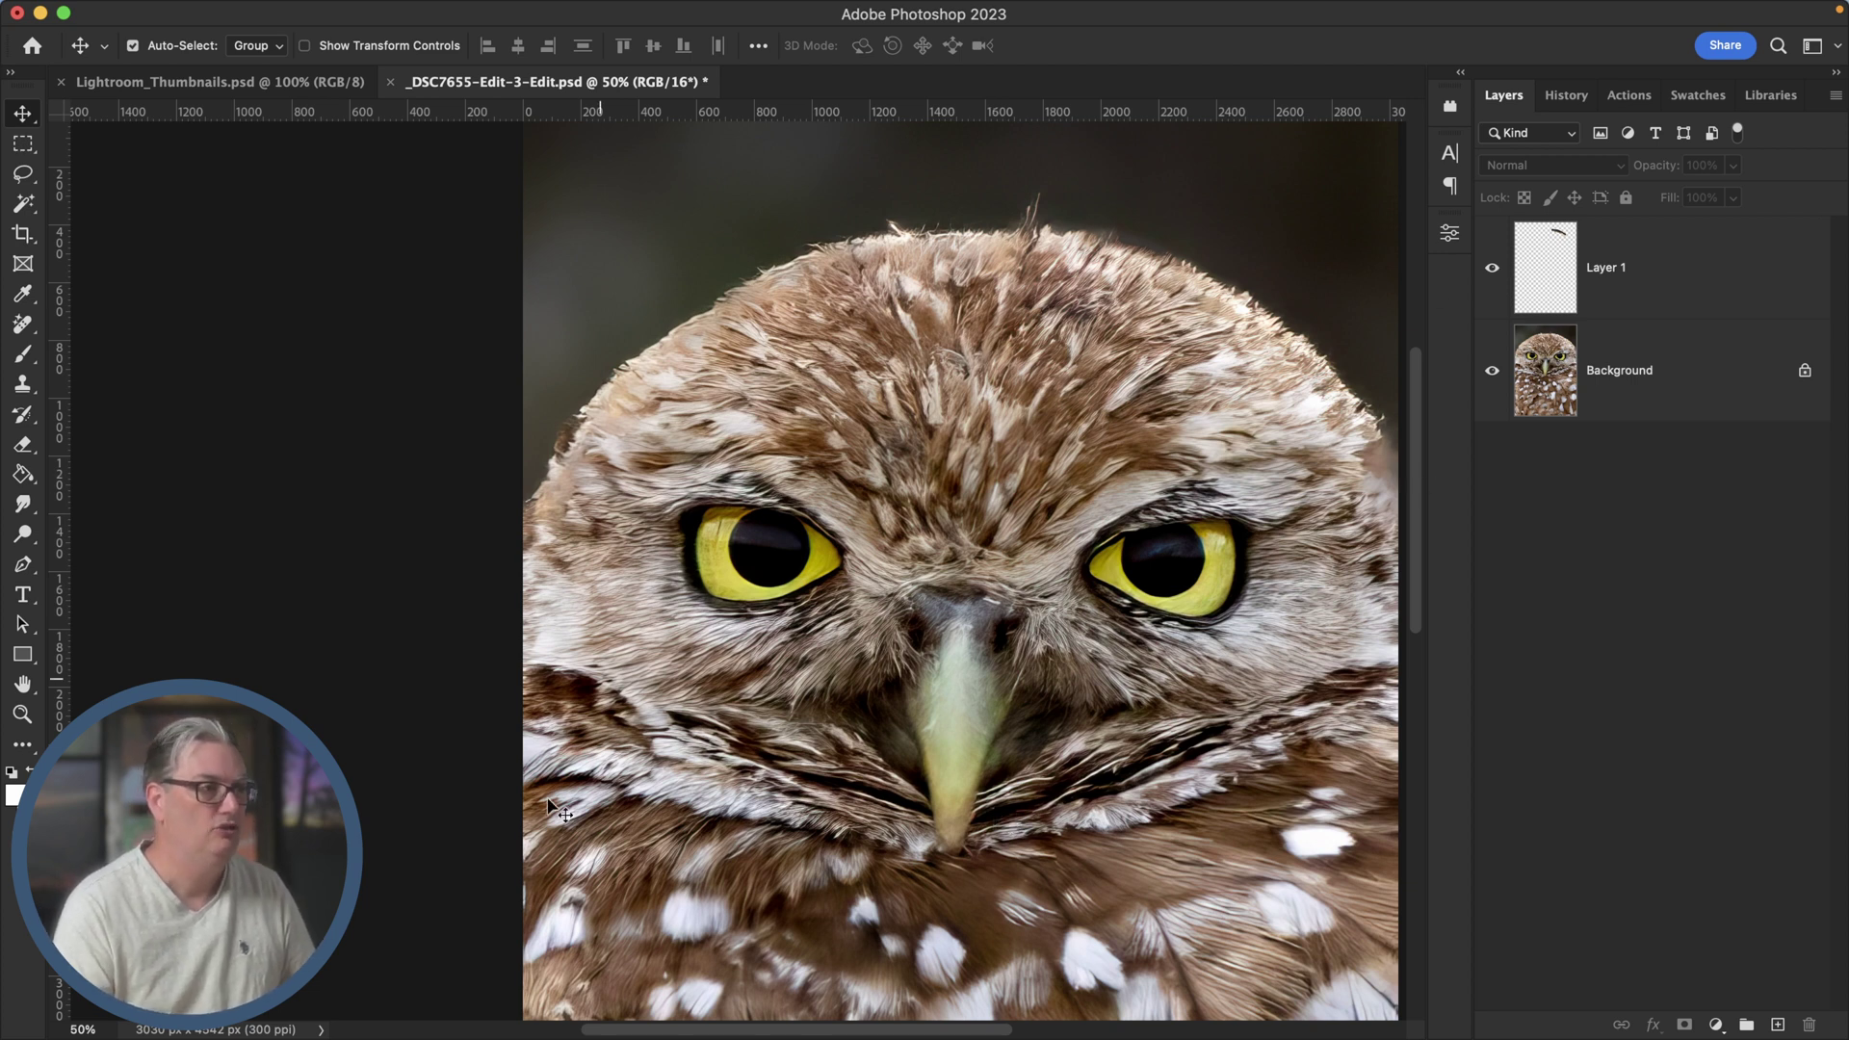
# Edit _DSC7655-Edit-2.tif in Photoshop 2023 as a copy with Lightroom adjustments
pyautogui.moveTo(592, 1006)
pyautogui.click(478, 1002)
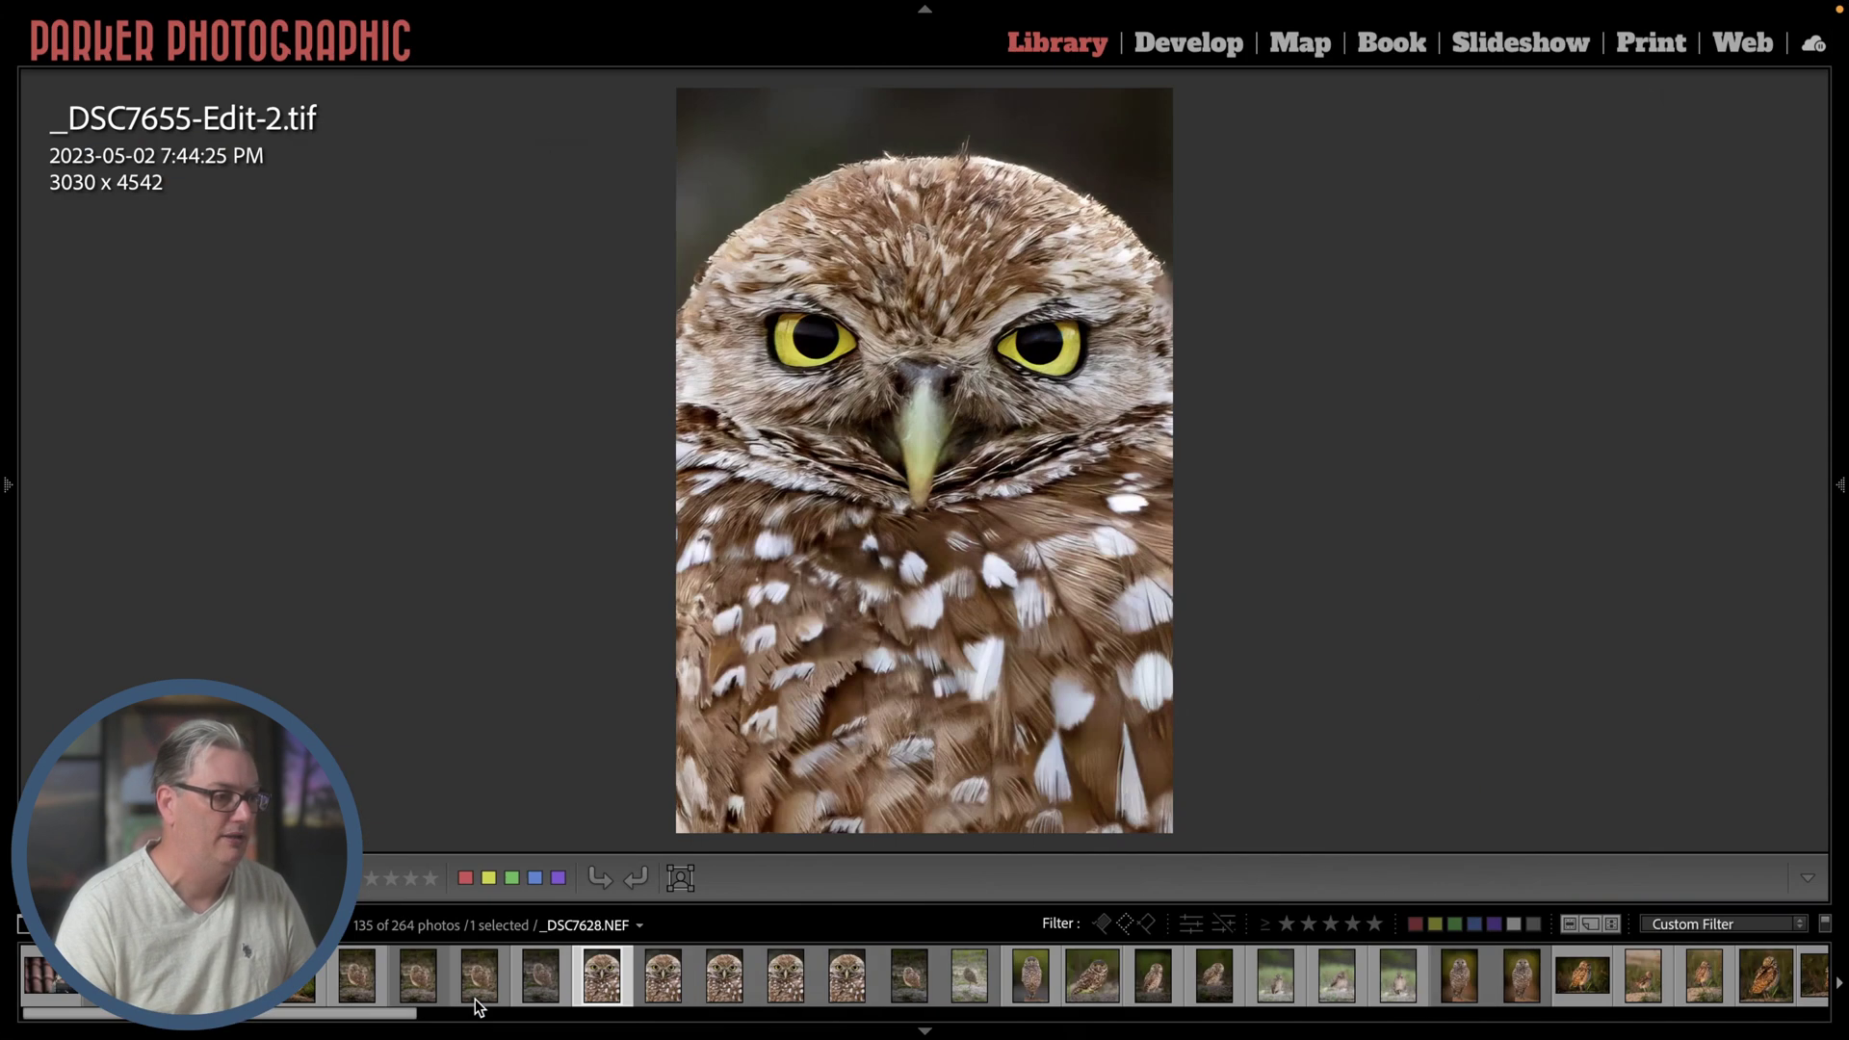
pyautogui.rightClick(597, 966)
pyautogui.moveTo(694, 438)
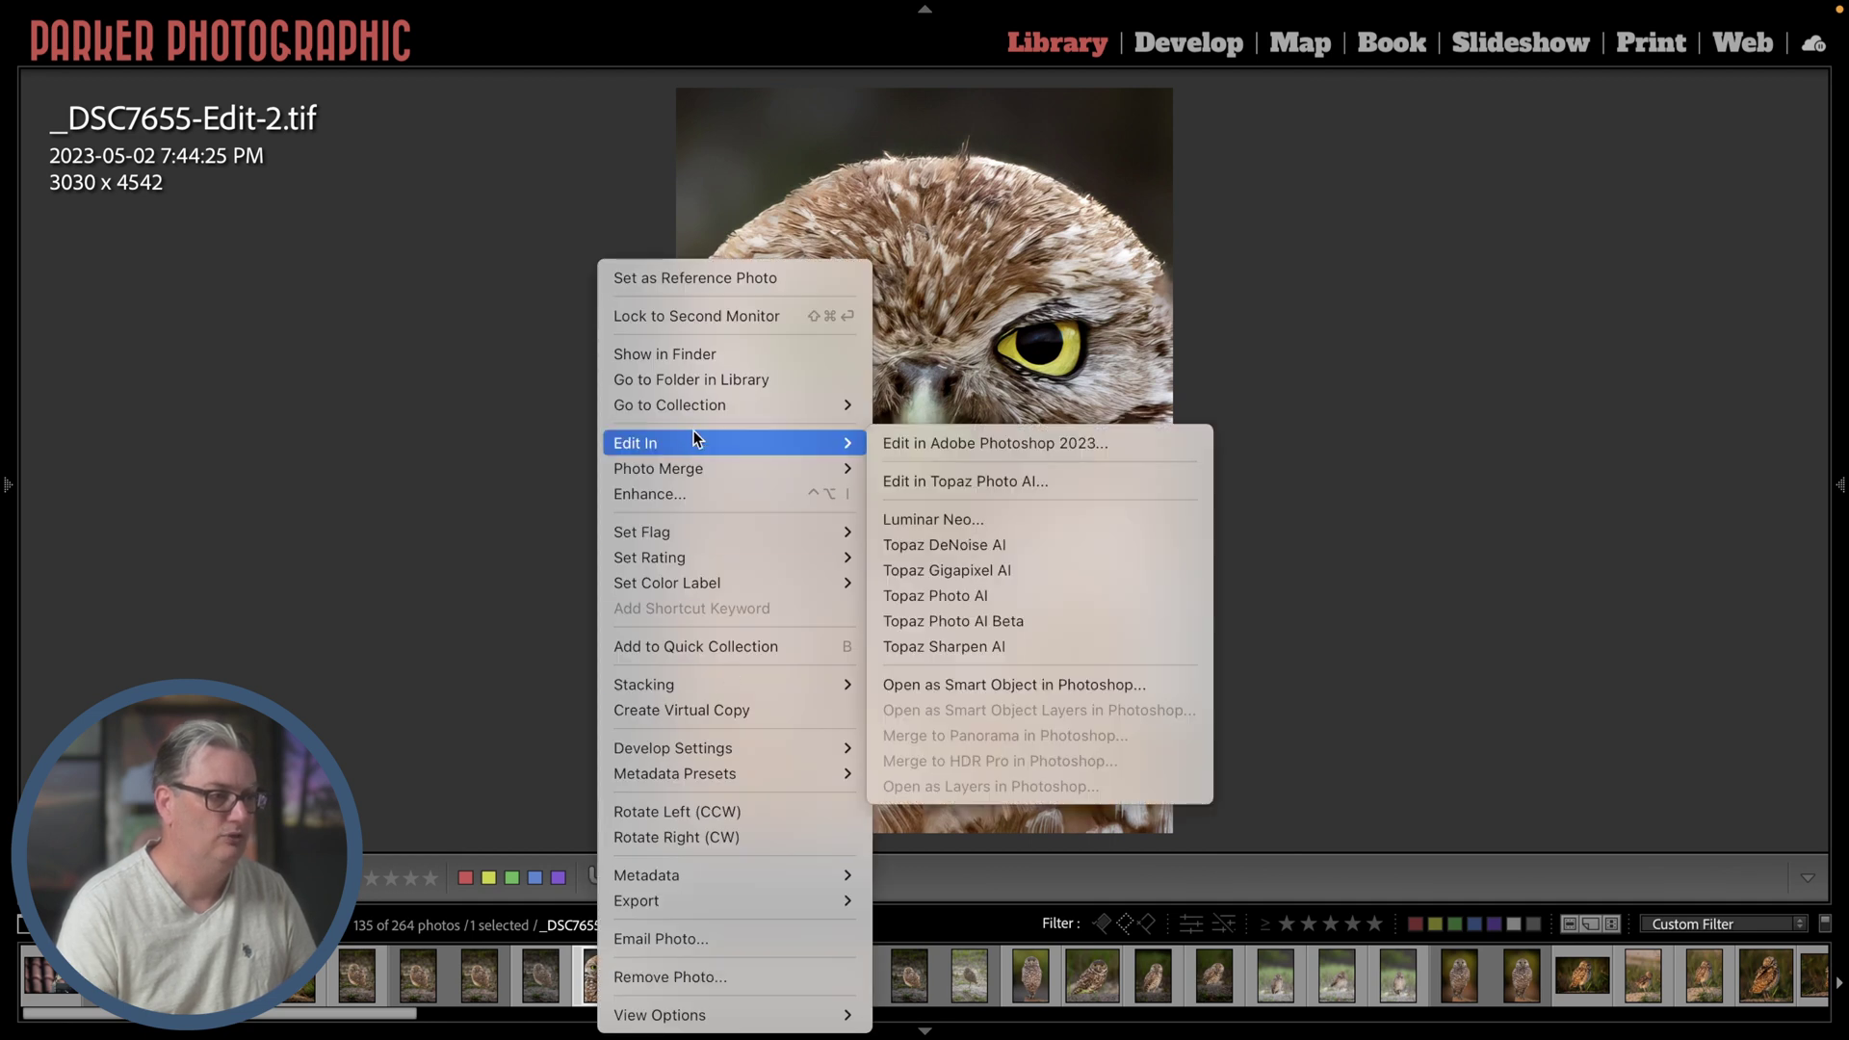
pyautogui.click(933, 443)
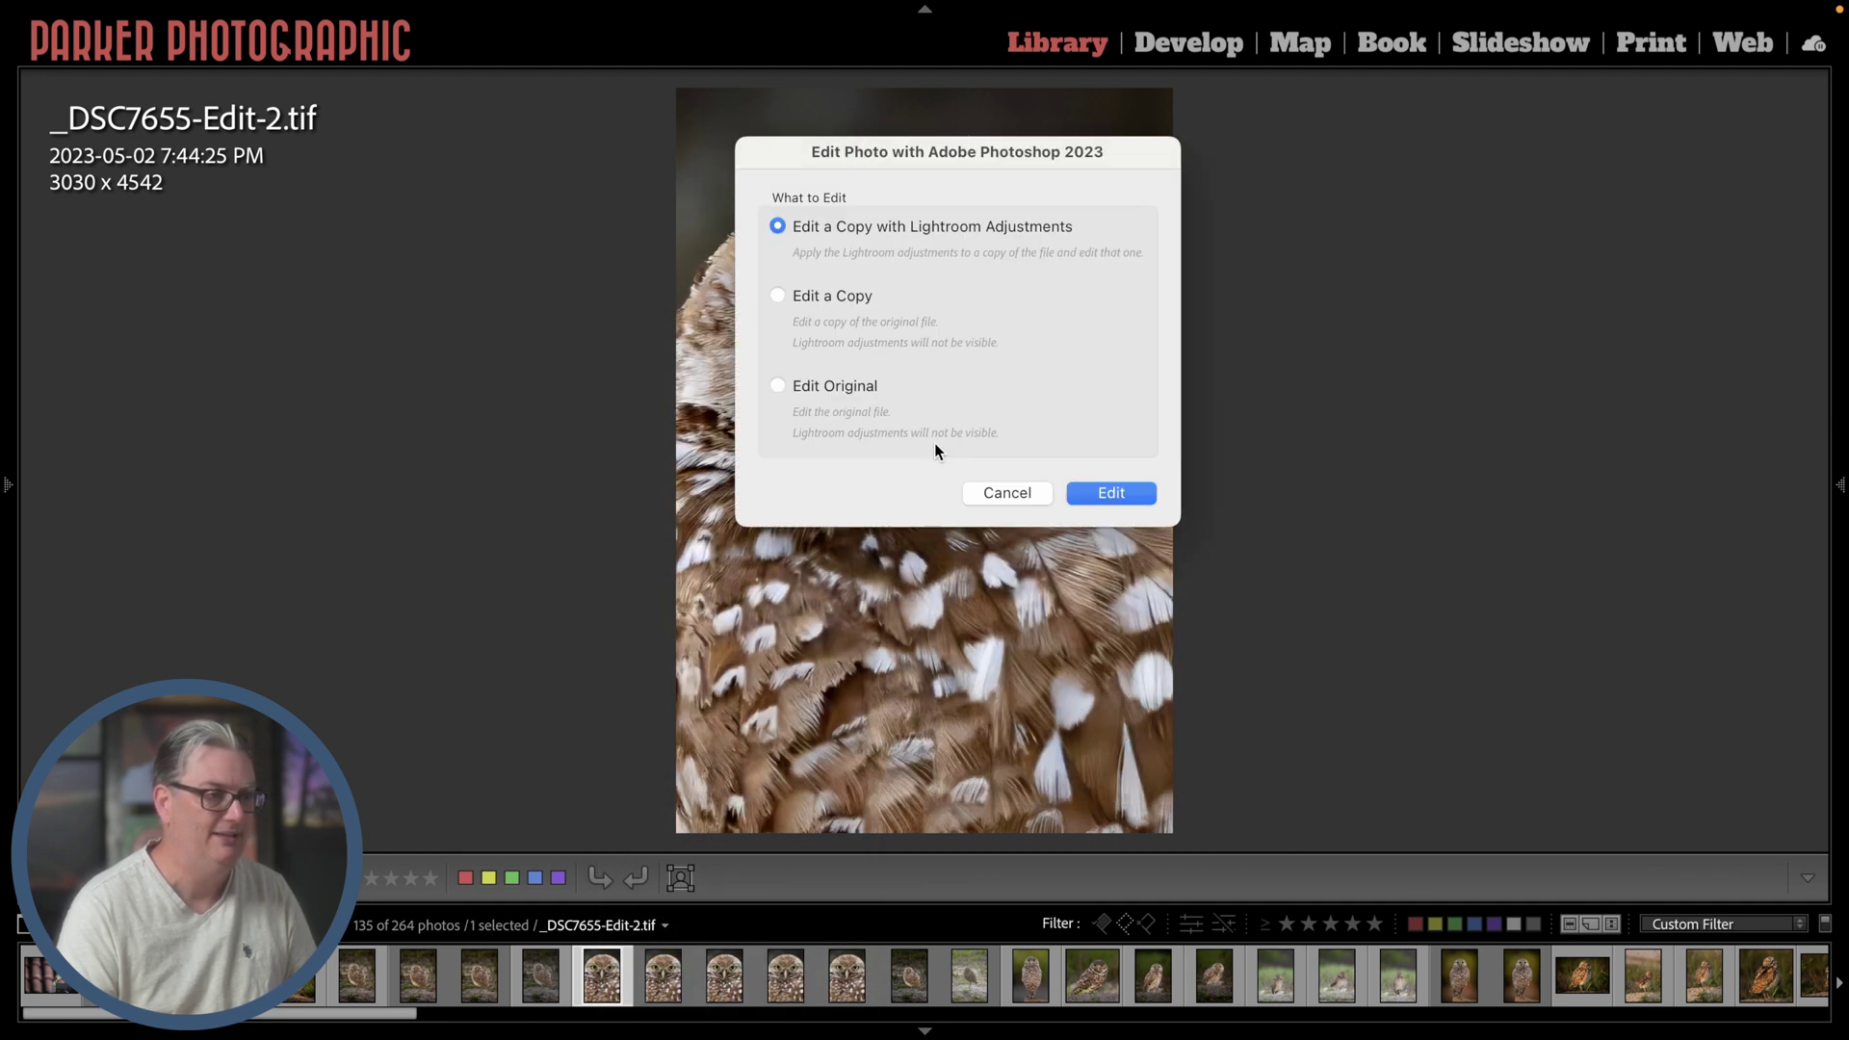
pyautogui.click(1094, 493)
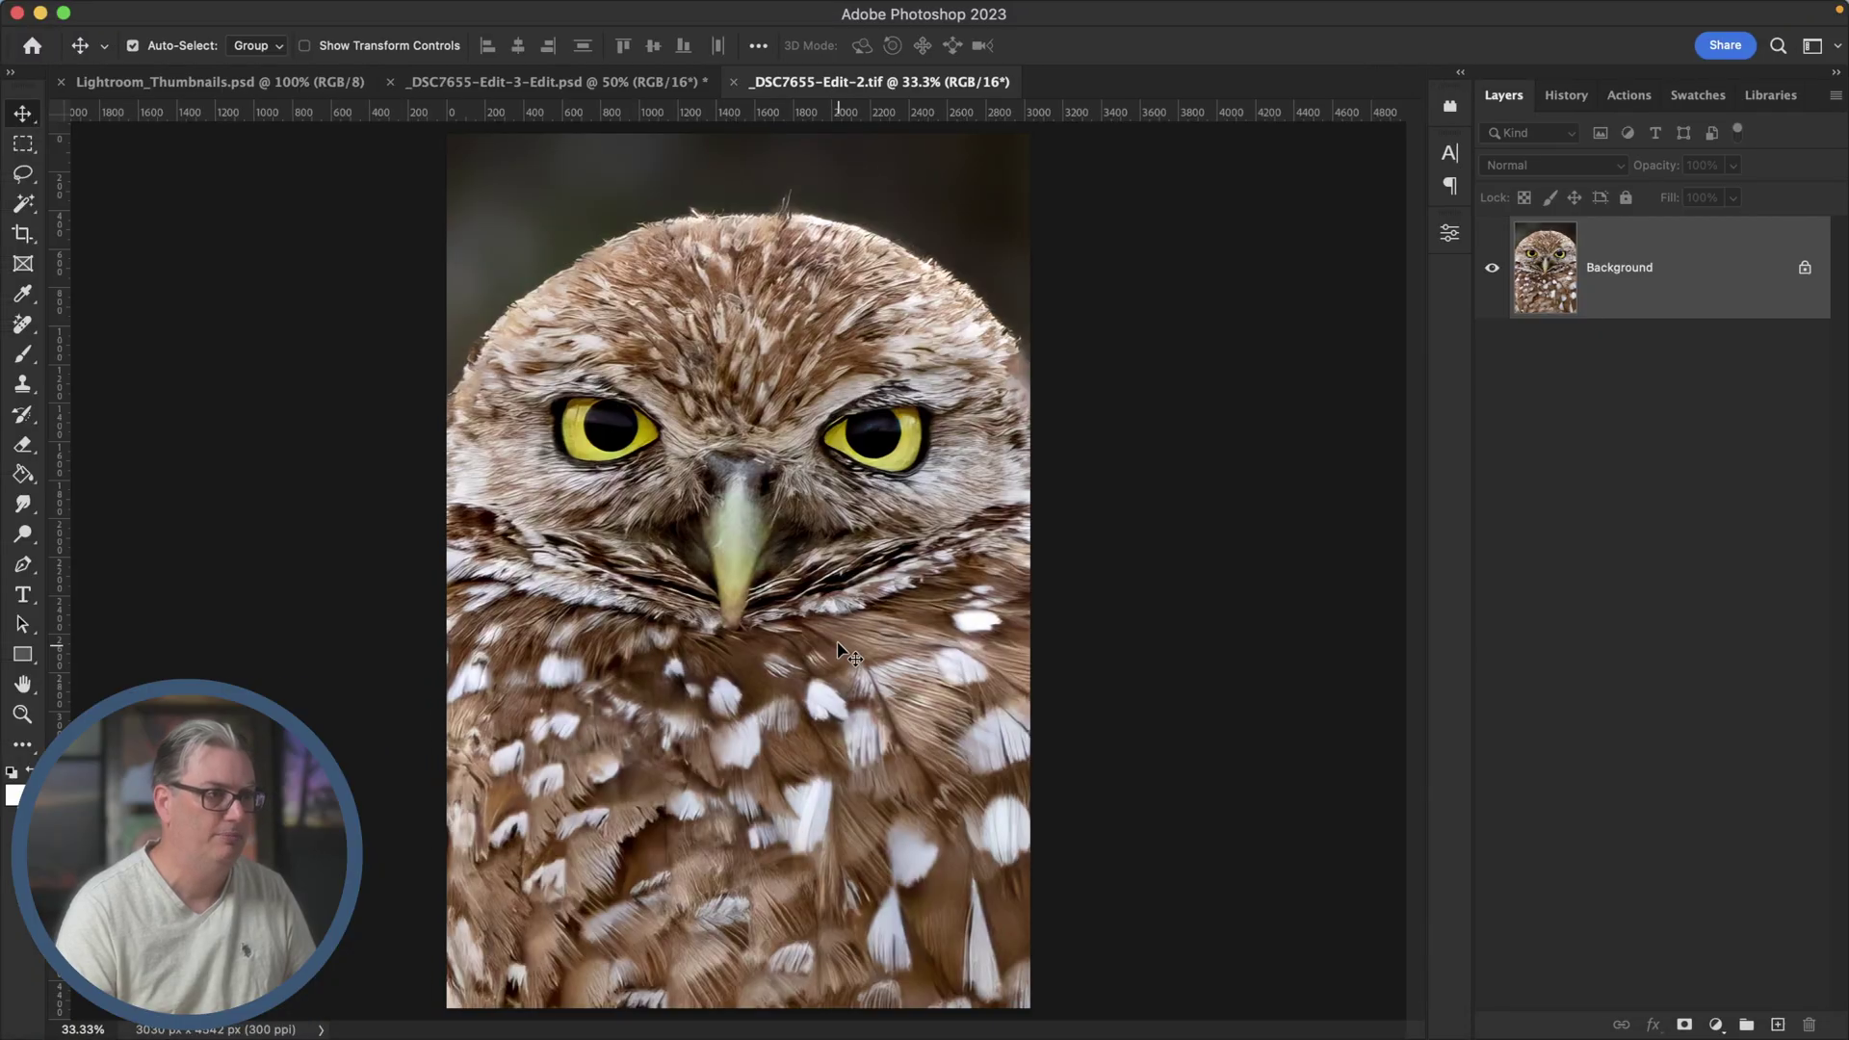
# Zoom to 66.7% on the owl's head and add a new blank layer above the image
pyautogui.press('z')
pyautogui.click(908, 186)
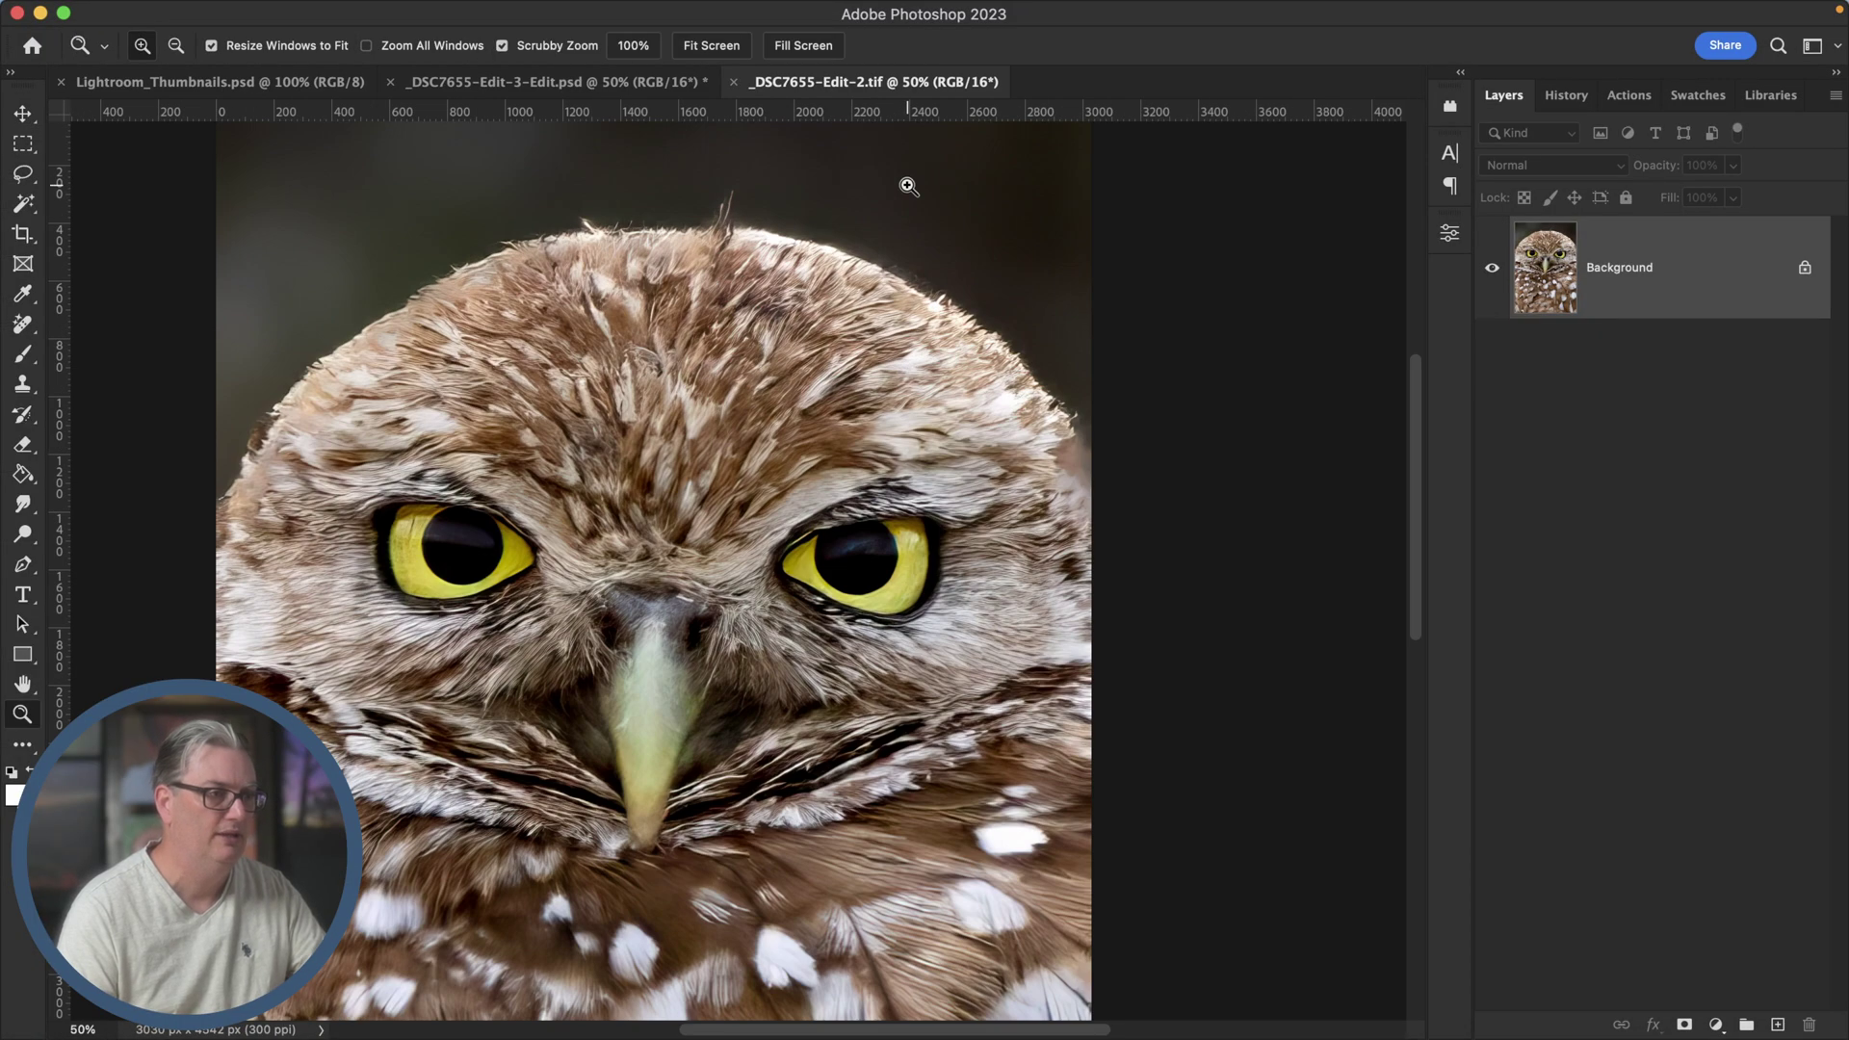
pyautogui.click(908, 186)
pyautogui.moveTo(876, 391); pyautogui.dragTo(1140, 443)
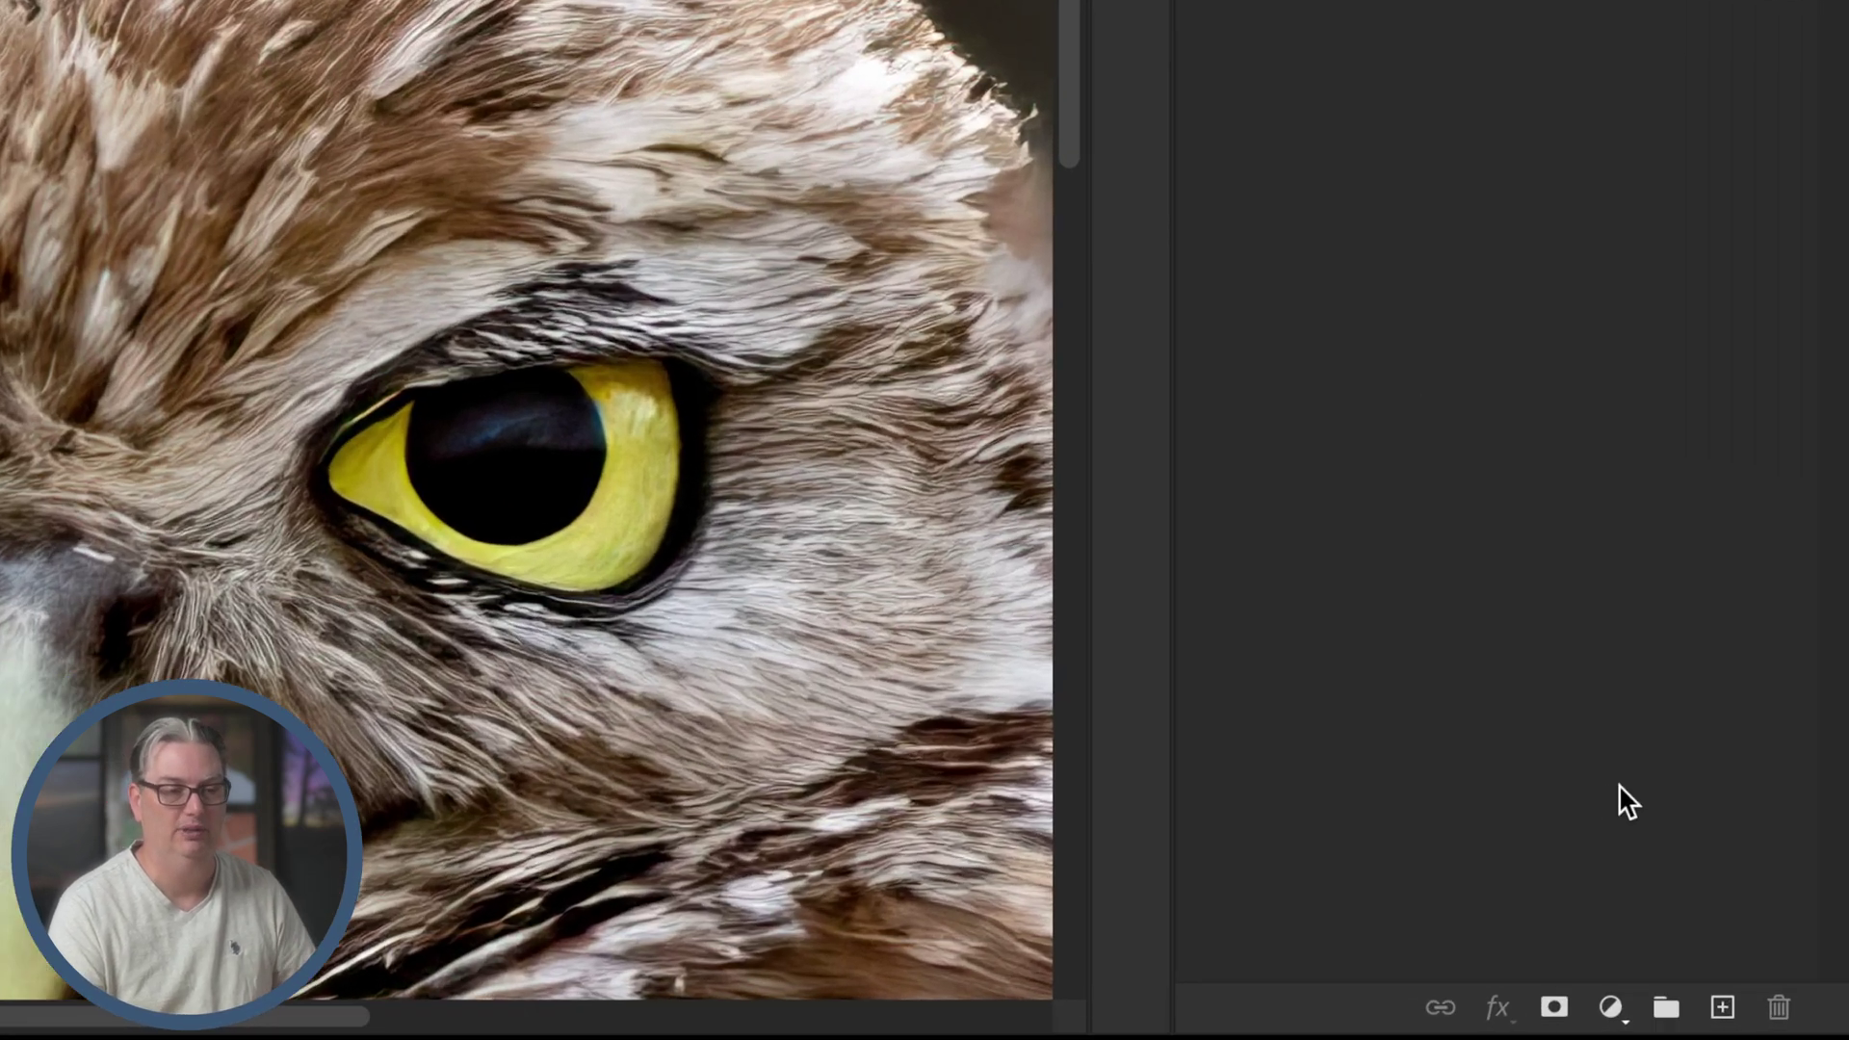
pyautogui.click(1722, 1006)
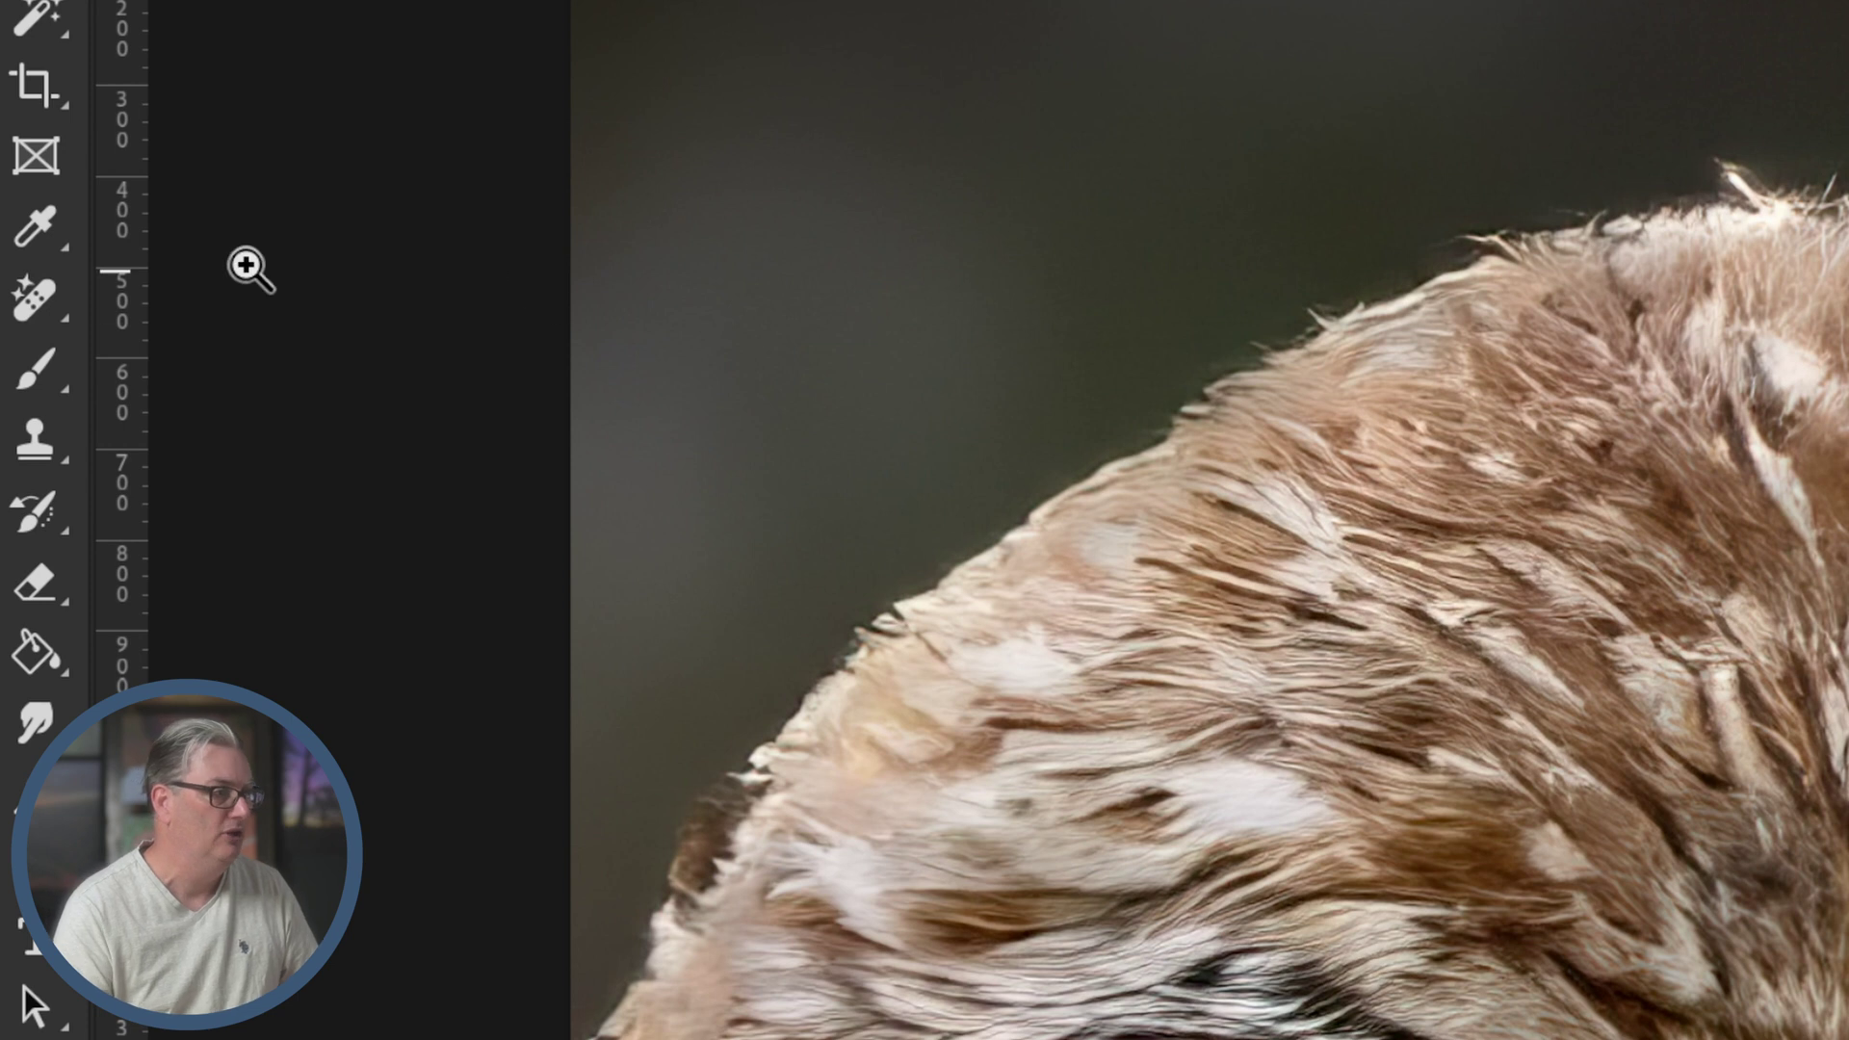
# Paint over the blurred feathers along the head's top edge with the Remove Tool
pyautogui.rightClick(40, 291)
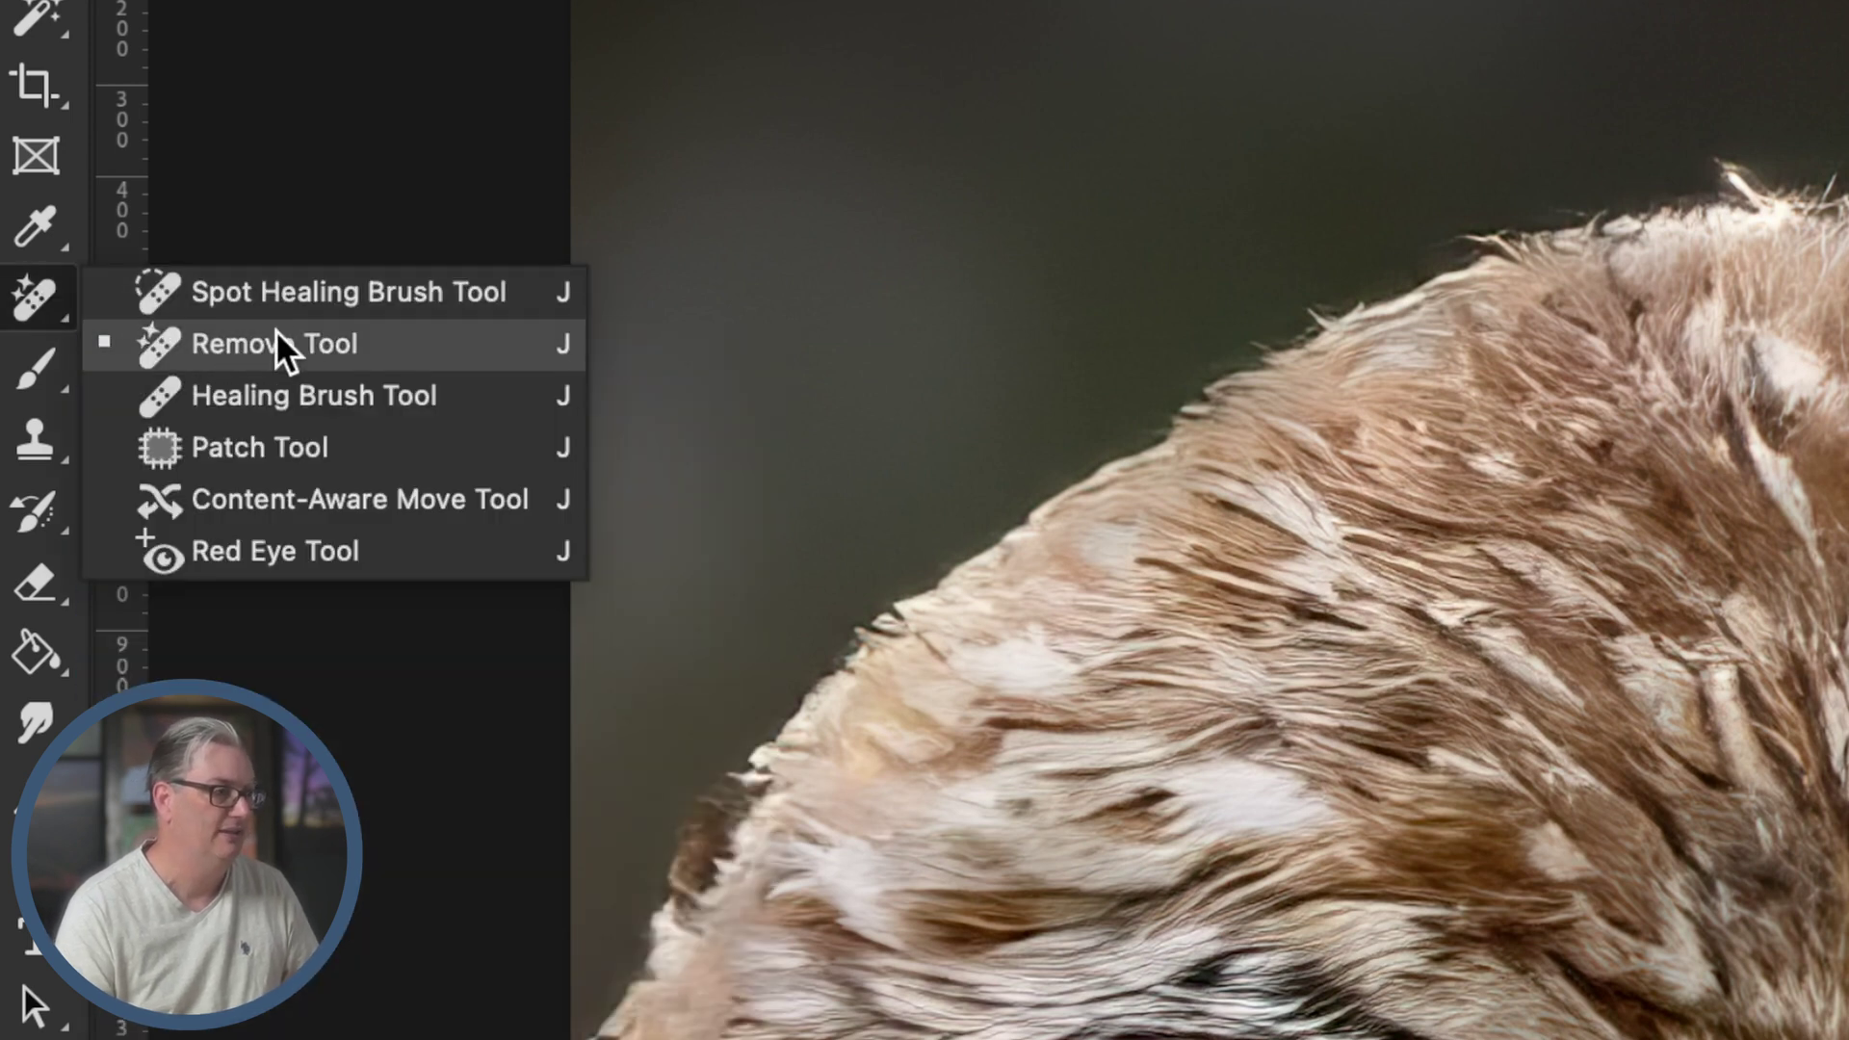
pyautogui.click(347, 356)
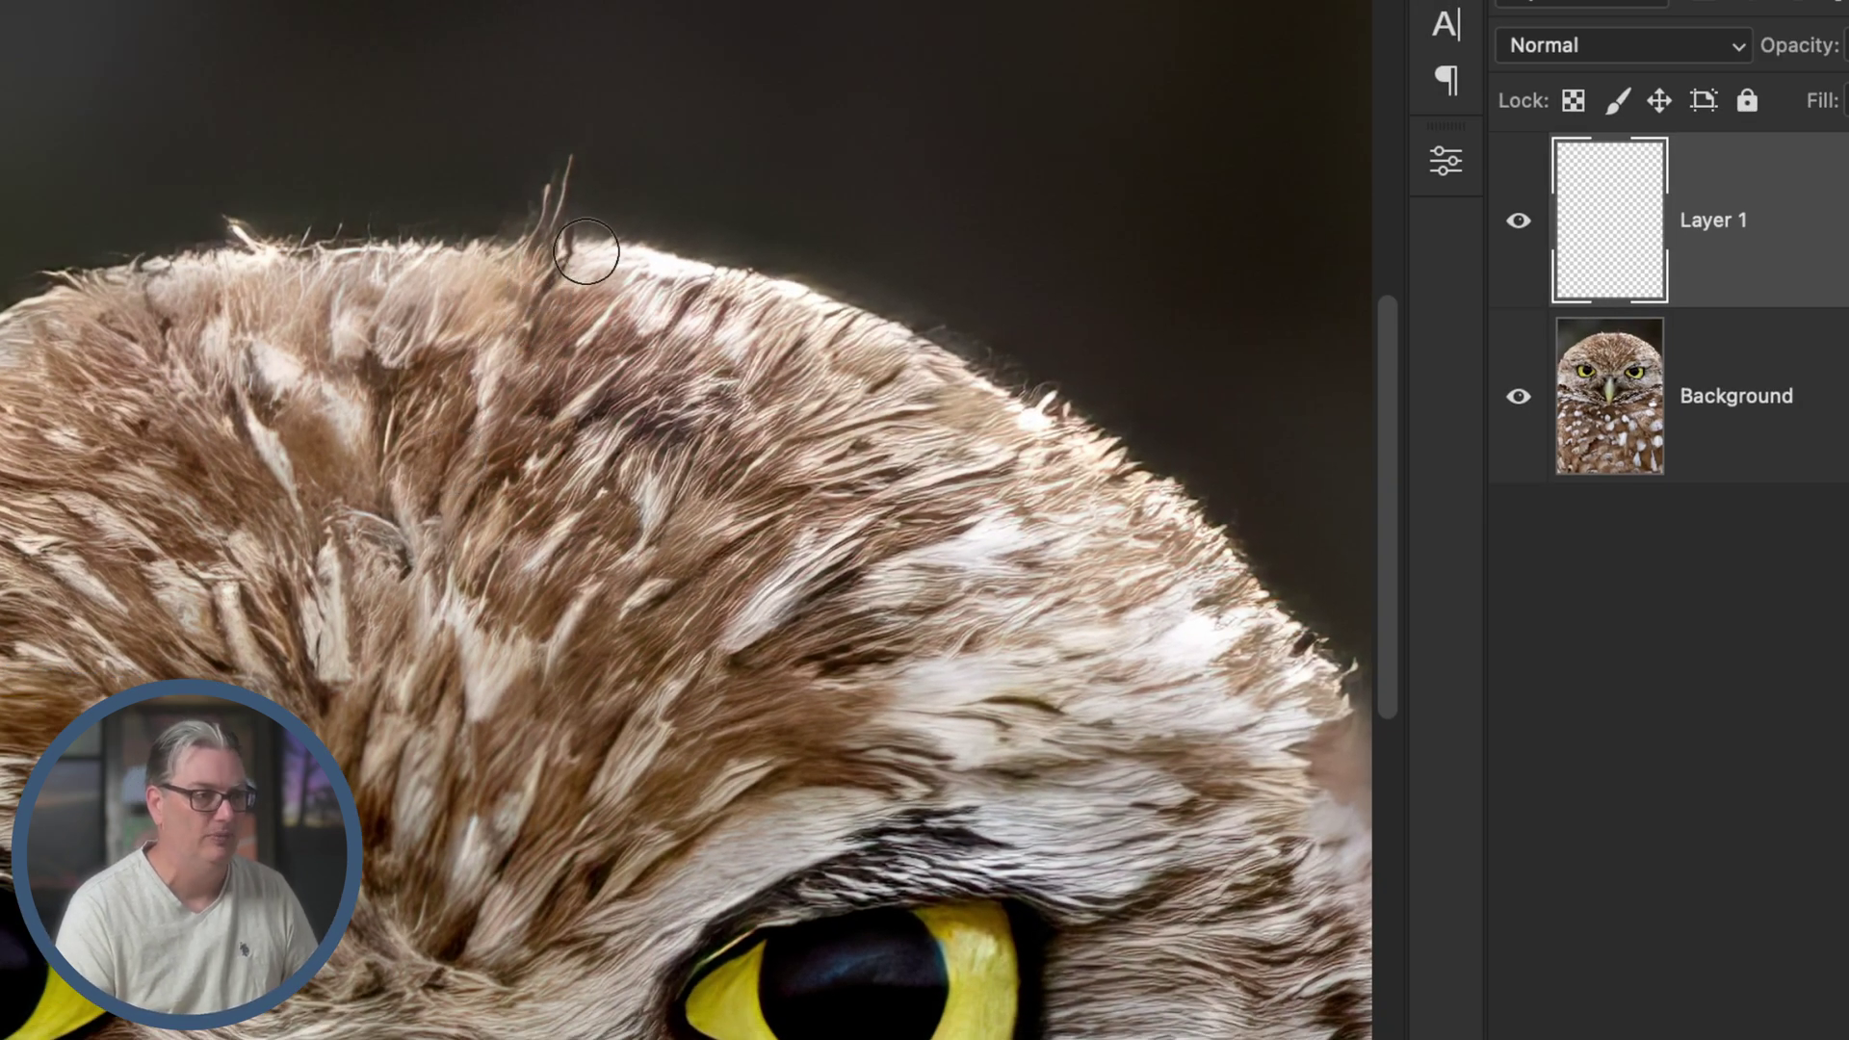
pyautogui.moveTo(578, 252); pyautogui.dragTo(926, 325)
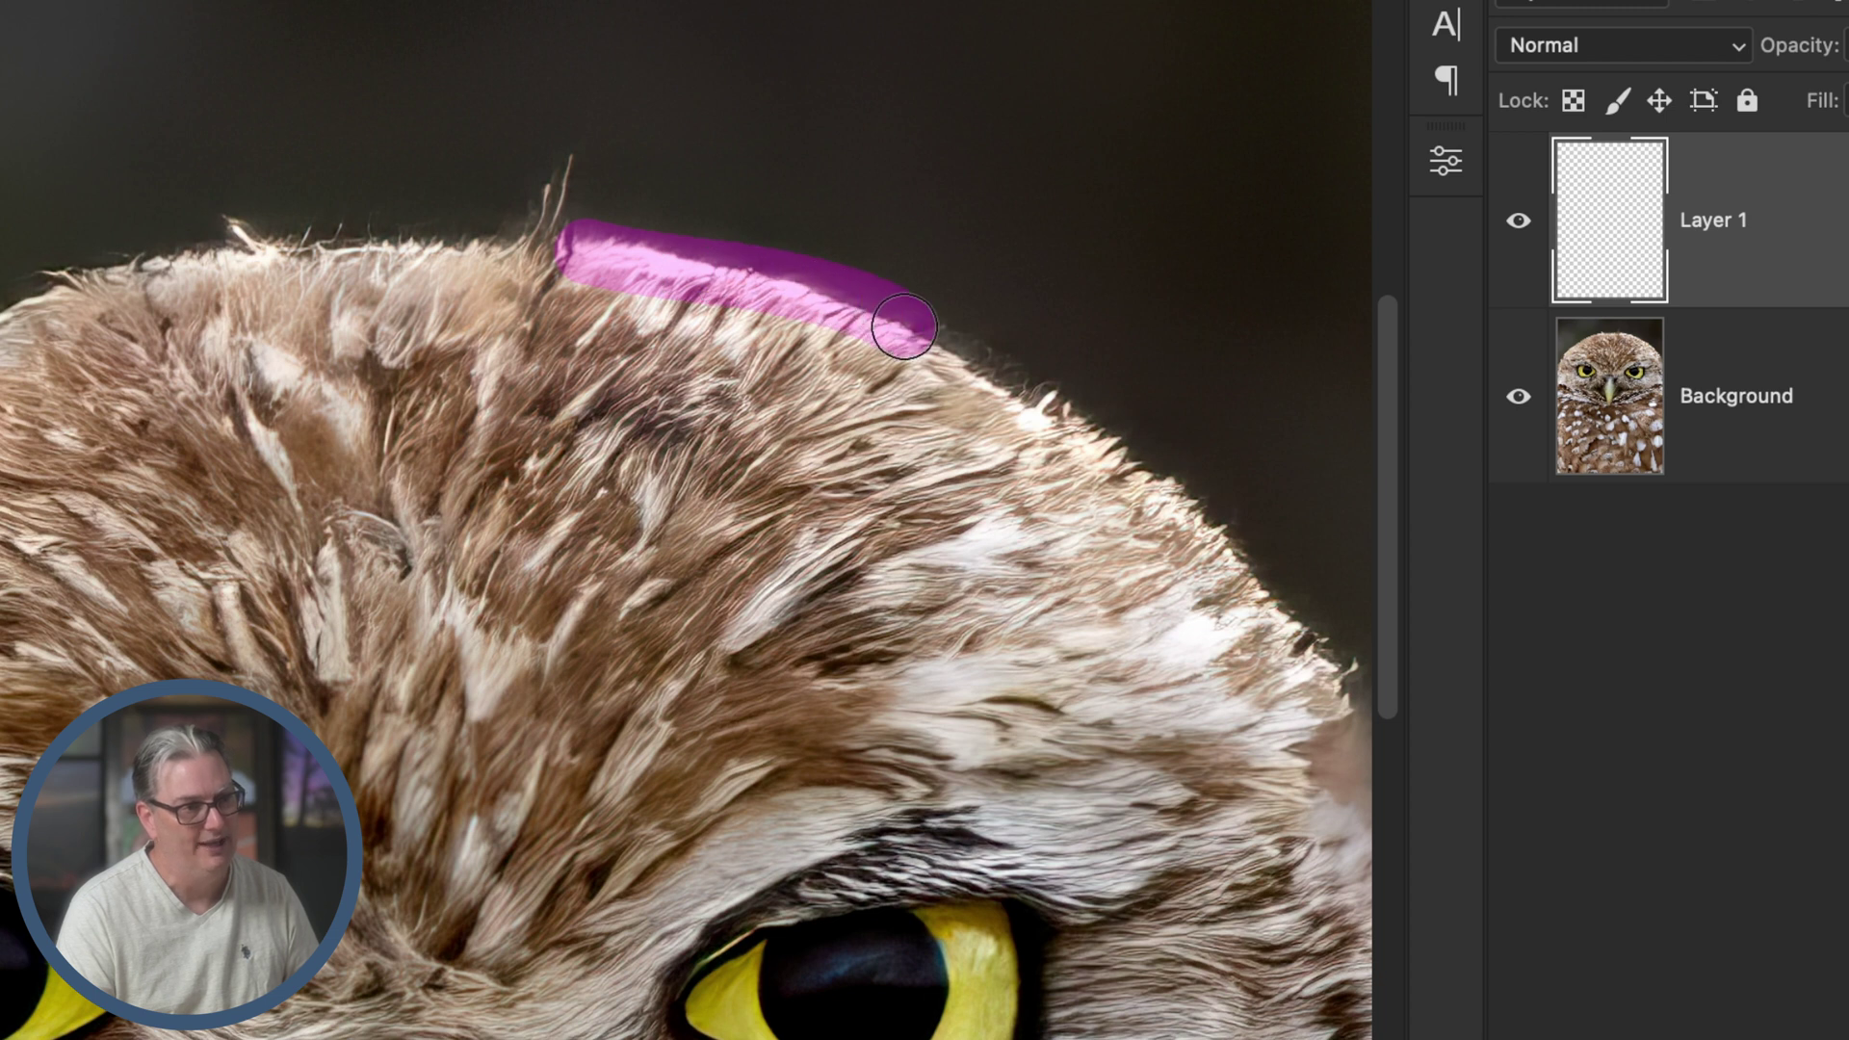